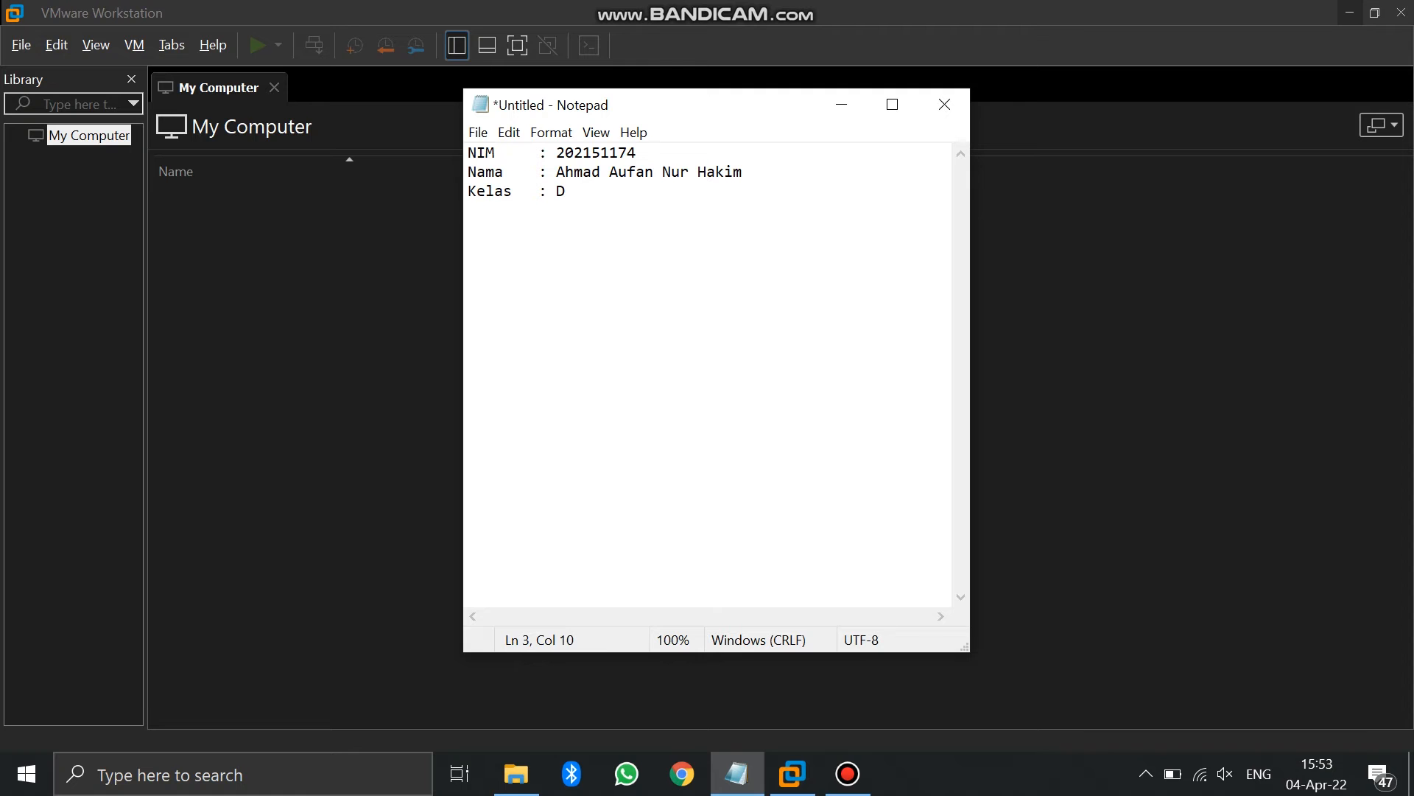
Minimize the Notepad window holding the NIM, Nama and Kelas note to reveal VMware Workstation
{"action": "left_click", "coordinate": [842, 104]}
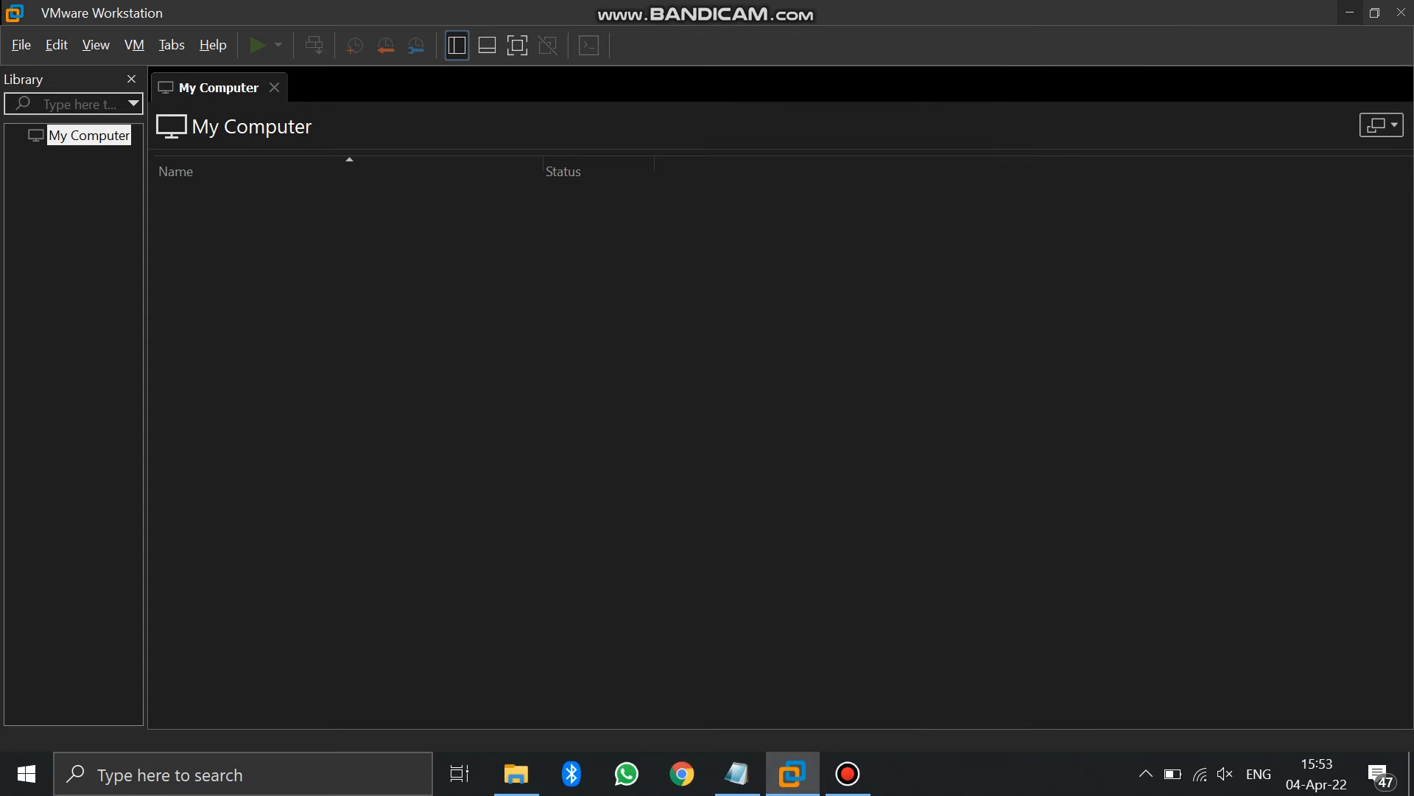
{"action": "left_click", "coordinate": [517, 773]}
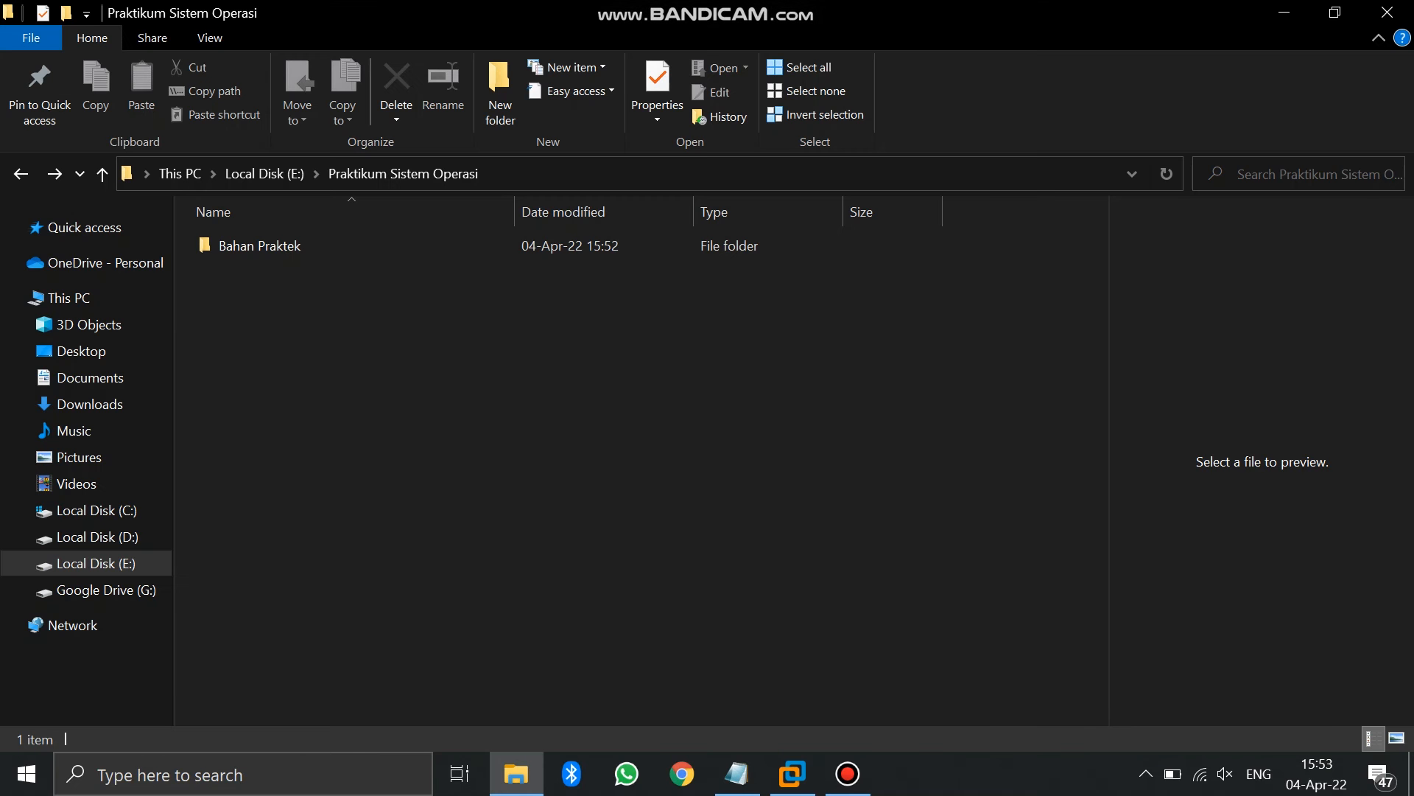
{"action": "left_click", "coordinate": [500, 92]}
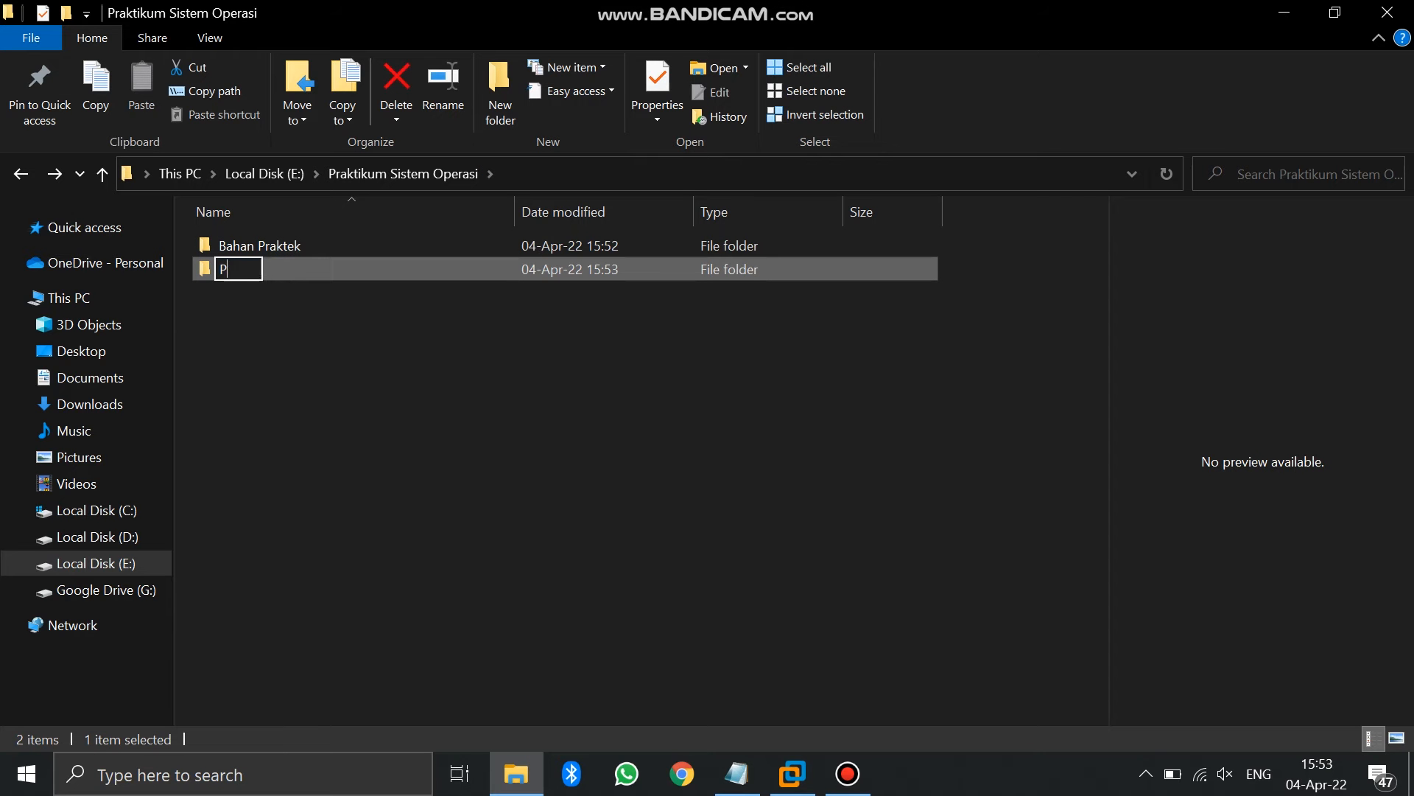
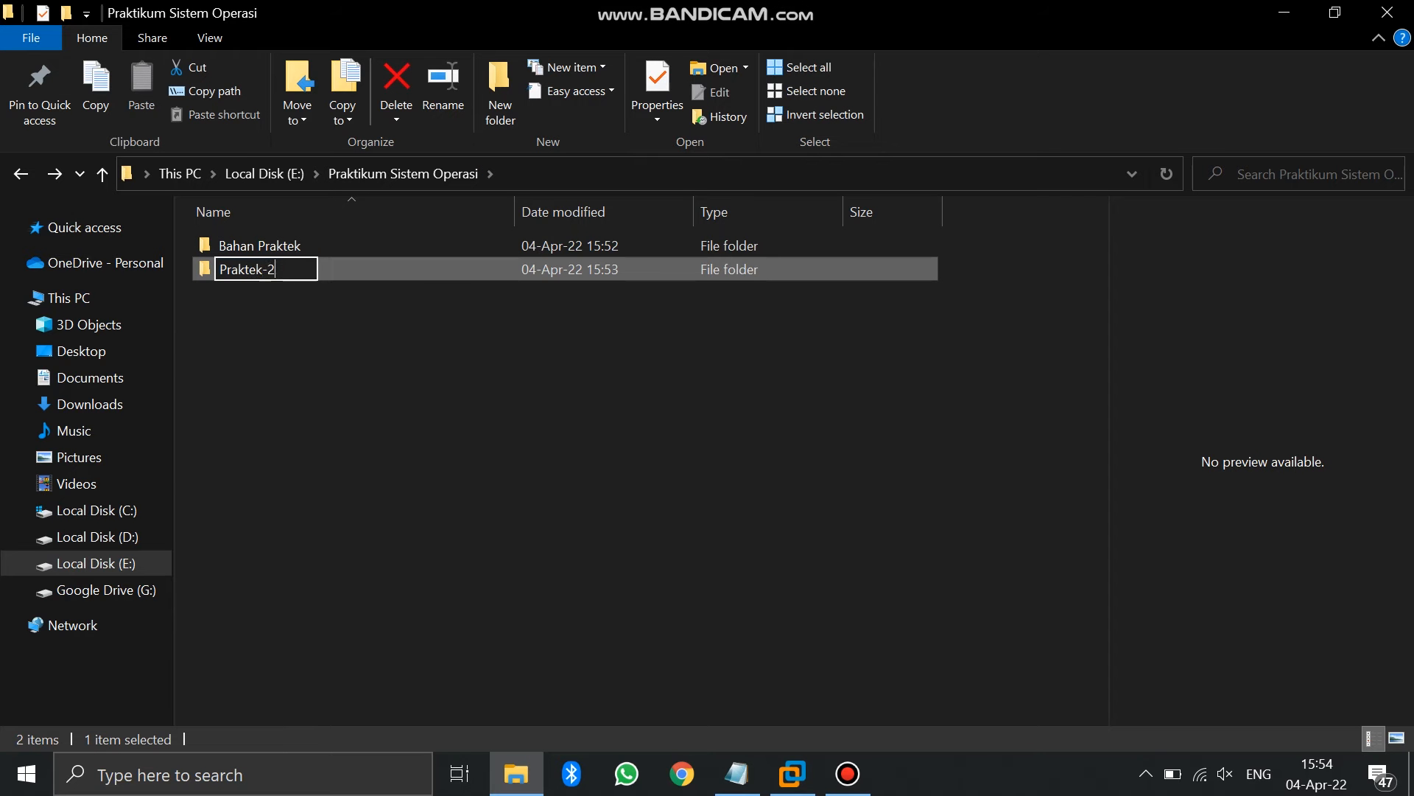
{"action": "key", "text": "Return"}
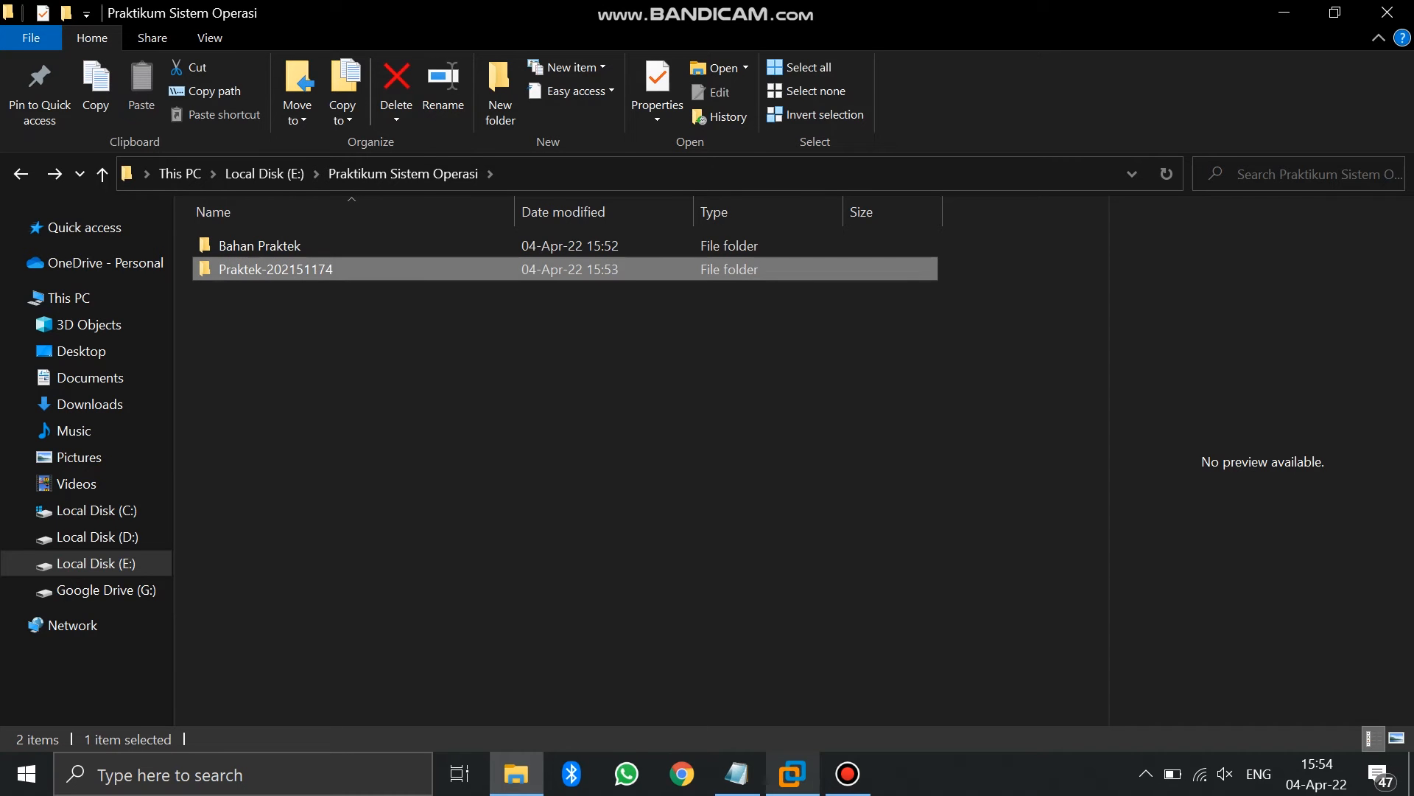
{"action": "left_click", "coordinate": [793, 774]}
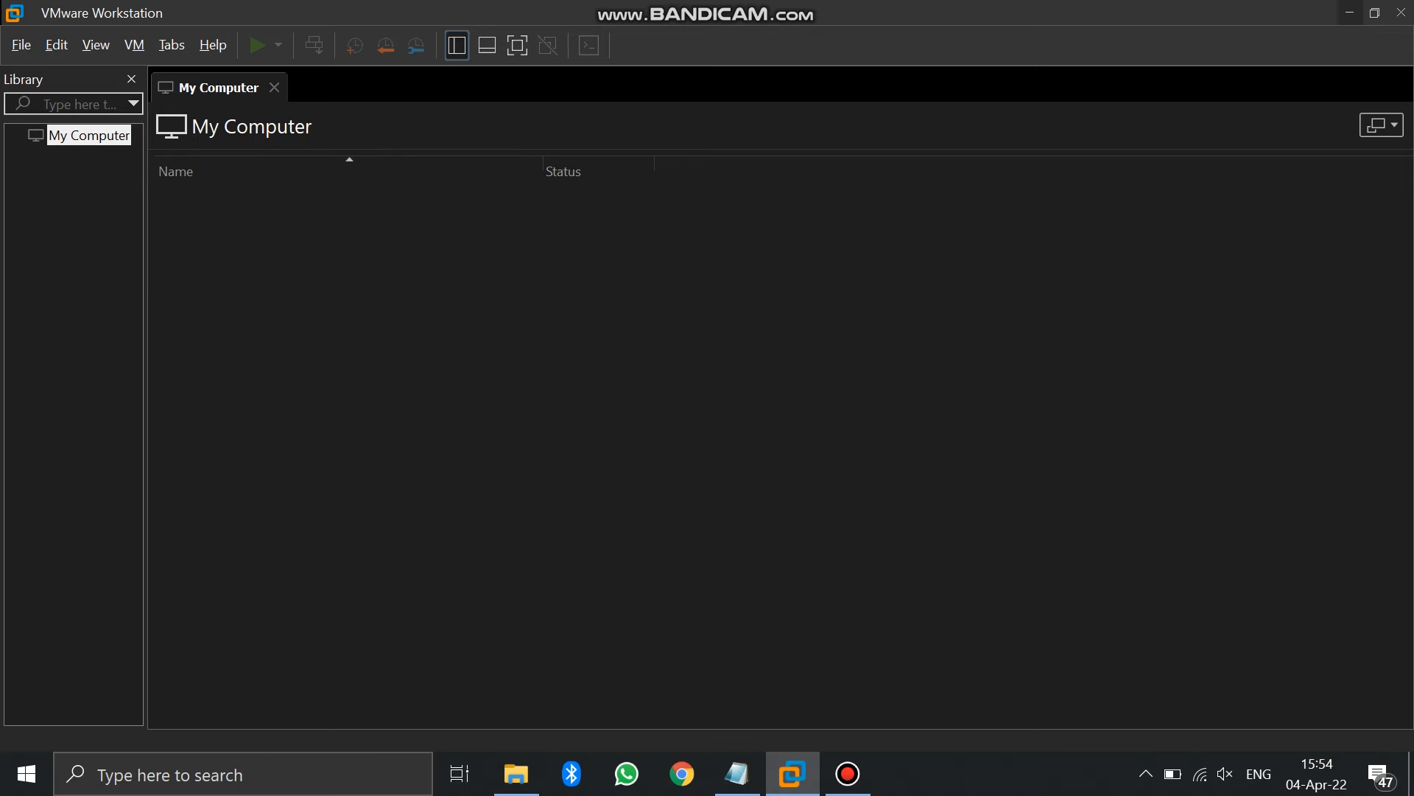
Launch the New Virtual Machine Wizard from the File menu and continue with Typical configuration
{"action": "left_click", "coordinate": [21, 44]}
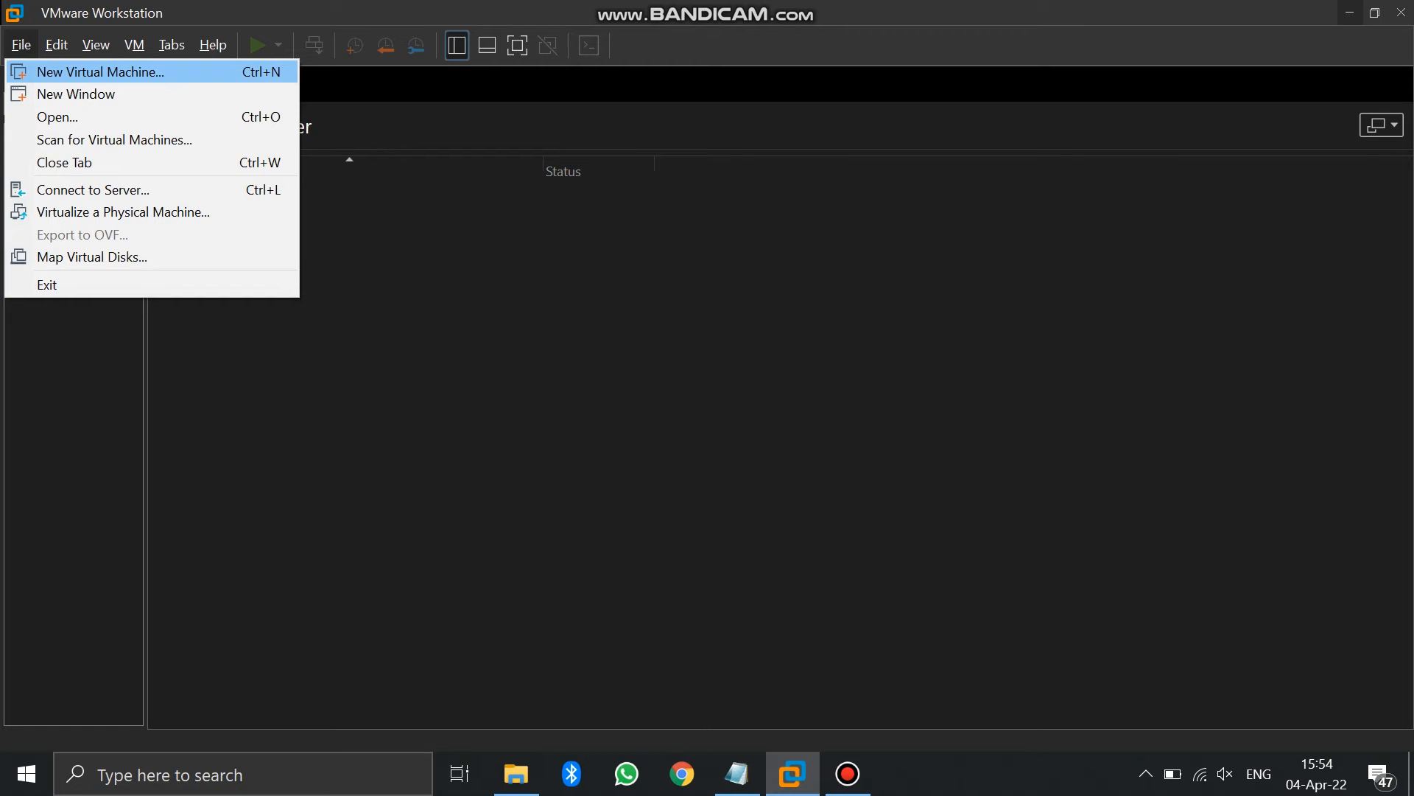
{"action": "key", "text": "Return"}
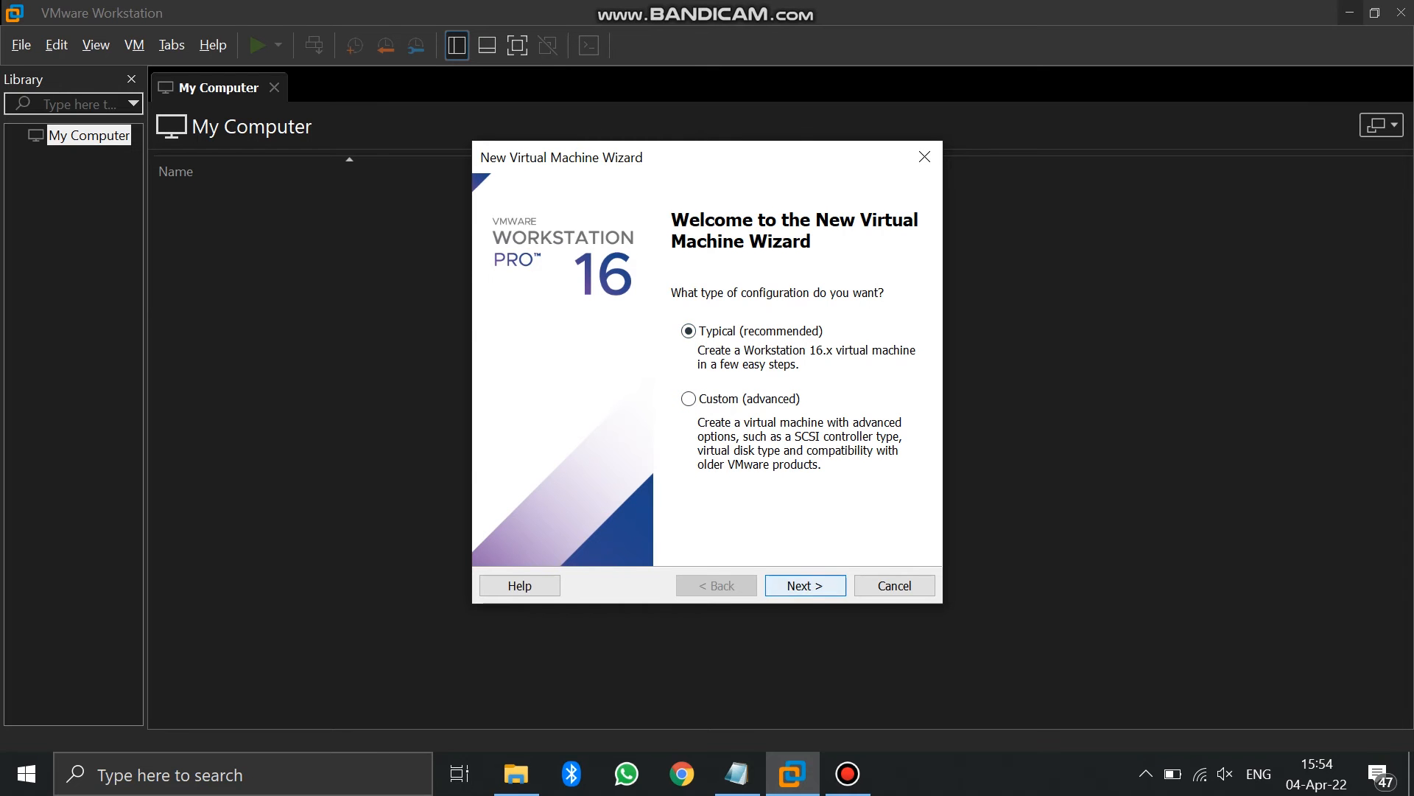
{"action": "key", "text": "Return"}
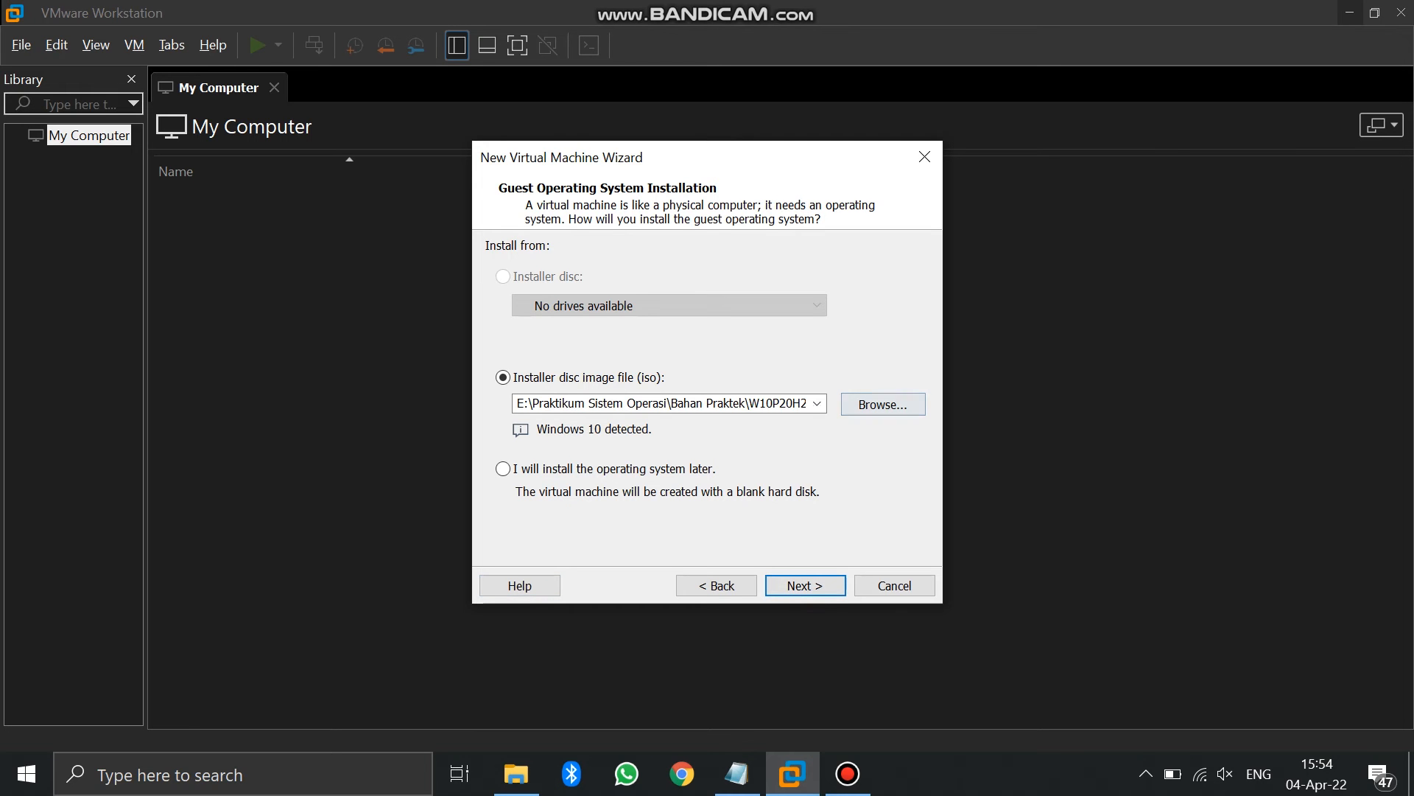
Use W10P20H2.19042.906x64.iso from Bahan Praktek as the installer disc image and continue
{"action": "left_click", "coordinate": [883, 404]}
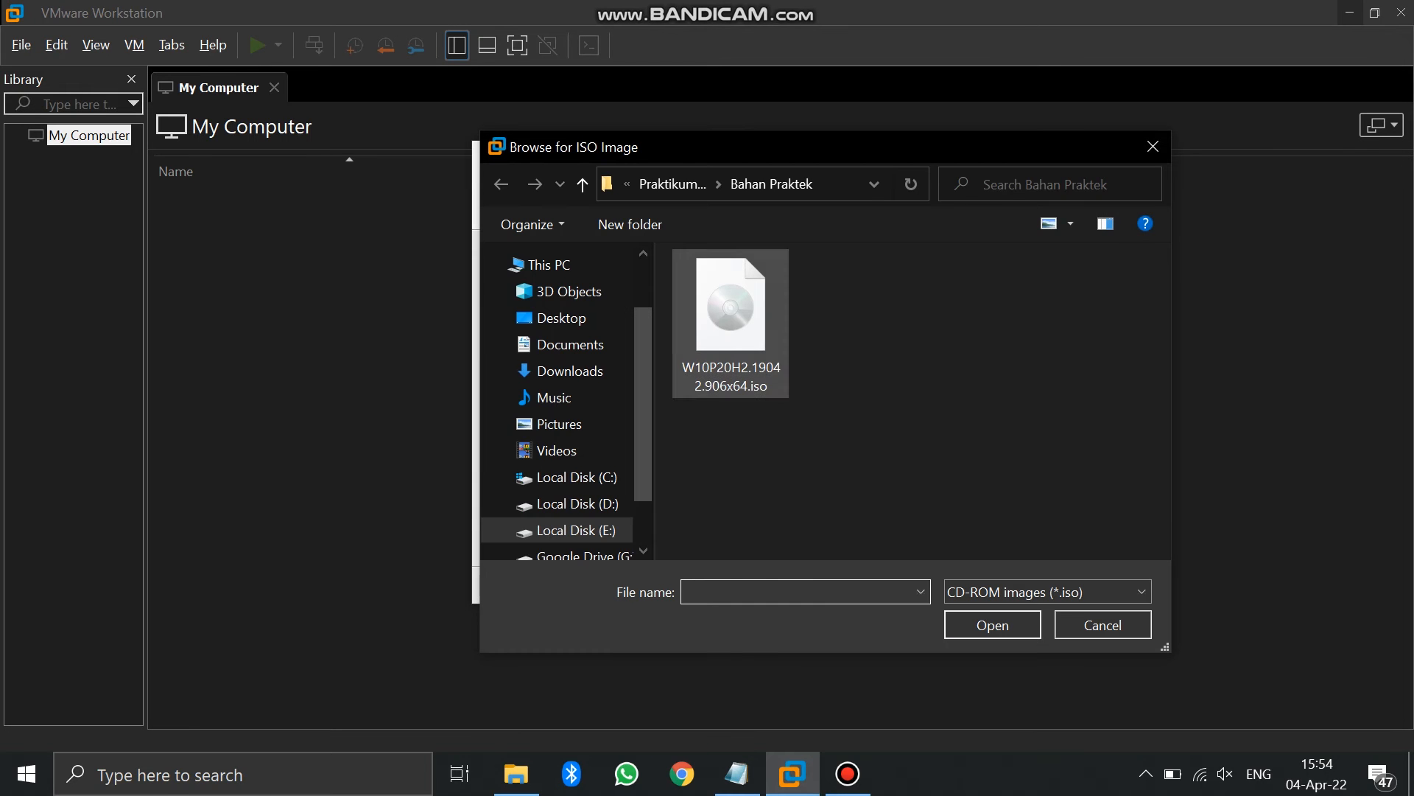
{"action": "left_click", "coordinate": [731, 324]}
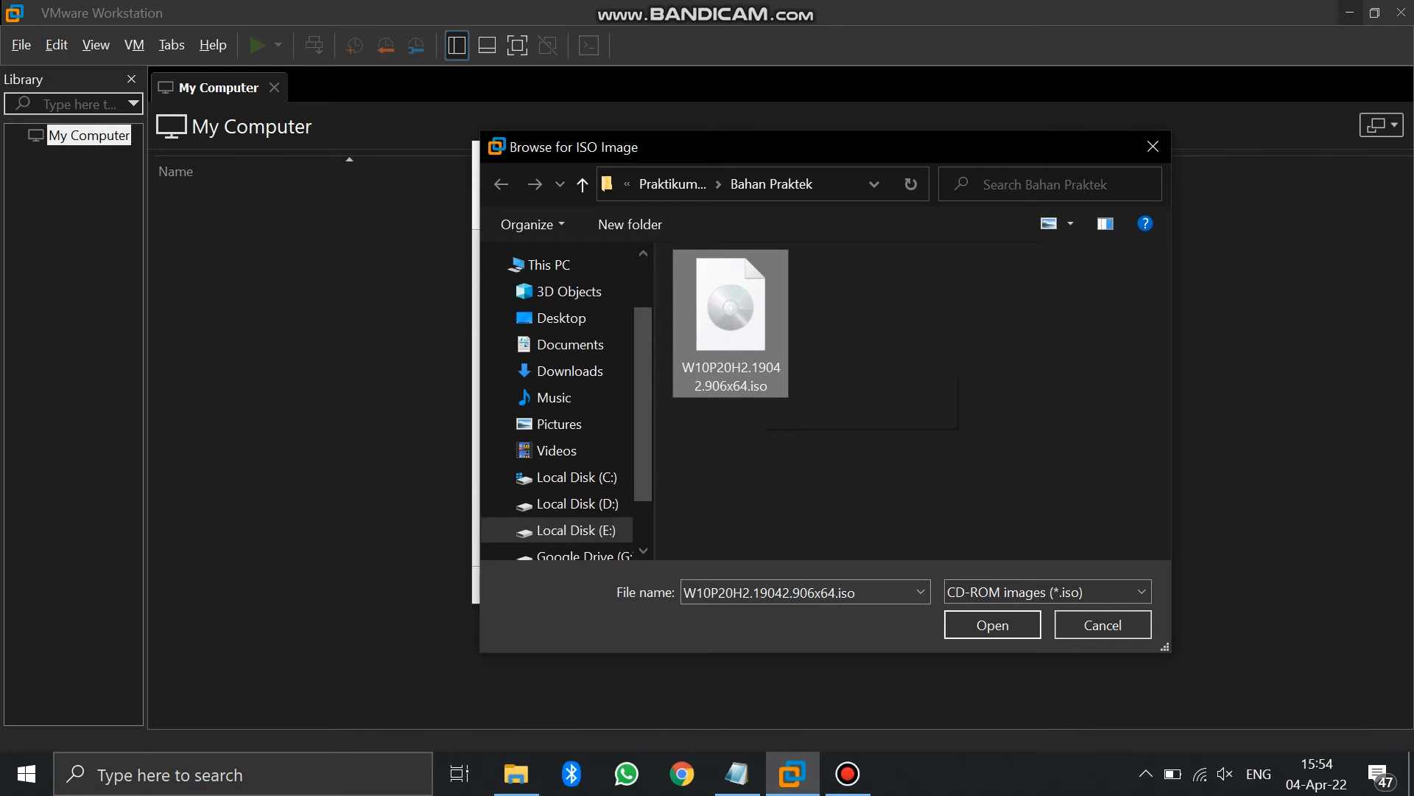
{"action": "double_click", "coordinate": [758, 350]}
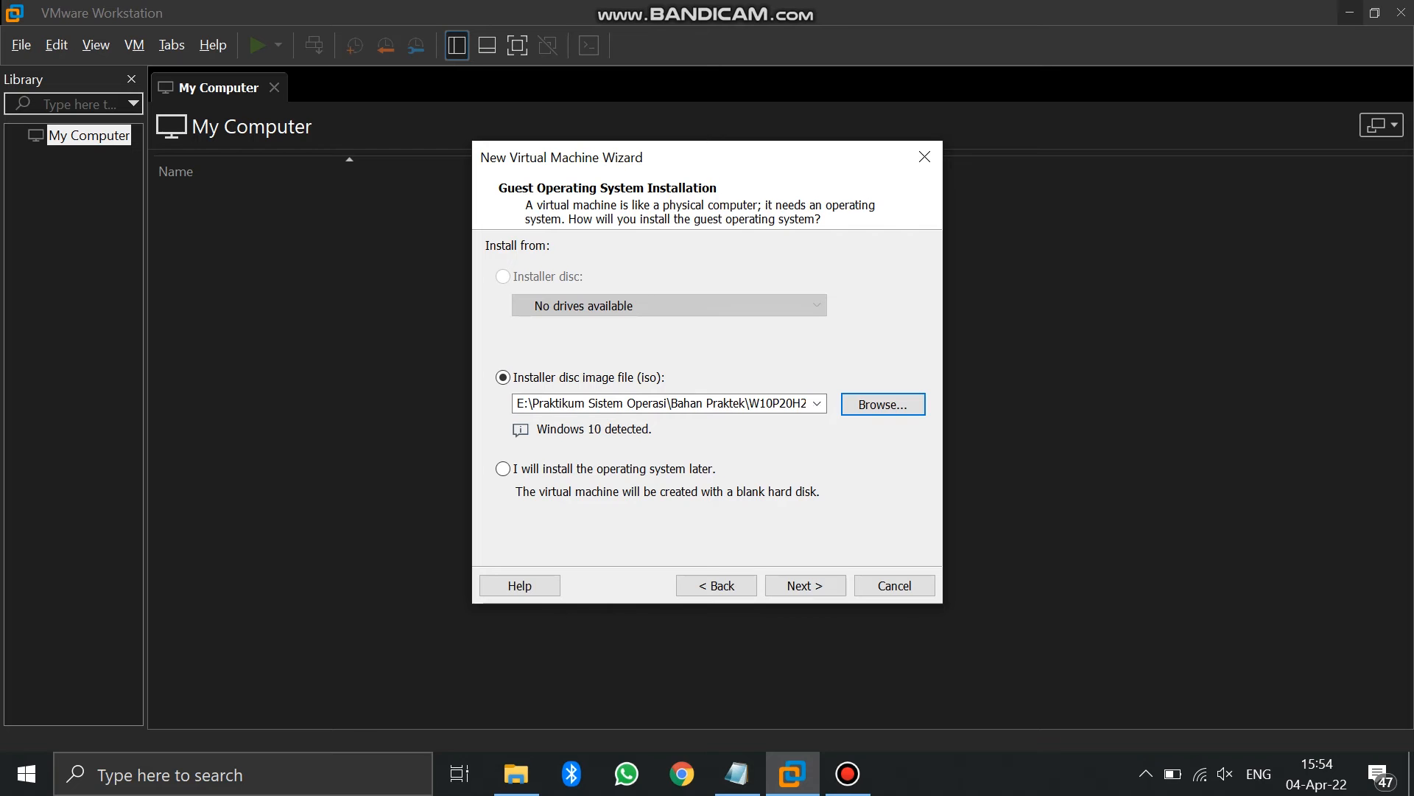
{"action": "left_click", "coordinate": [805, 585]}
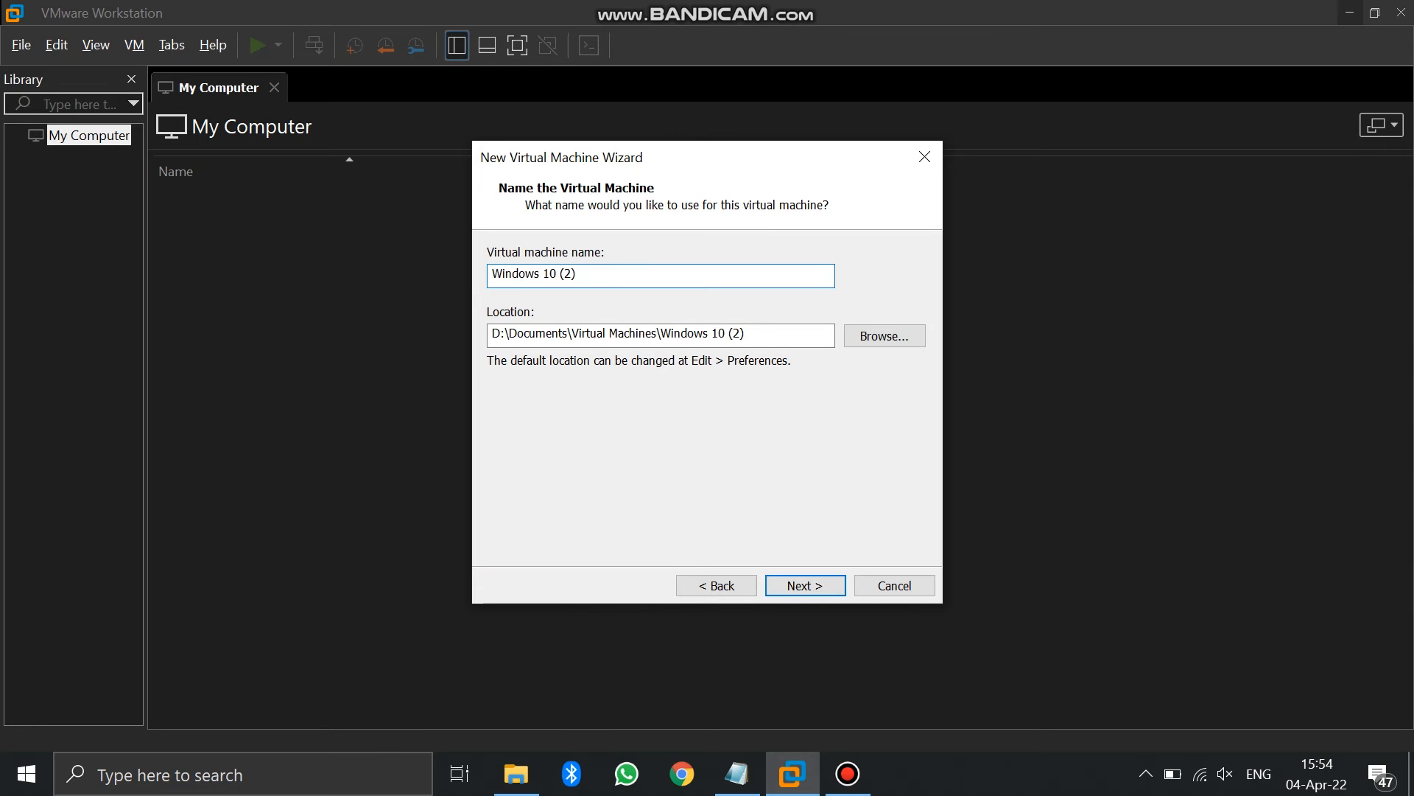
{"action": "key", "text": "BackSpace"}
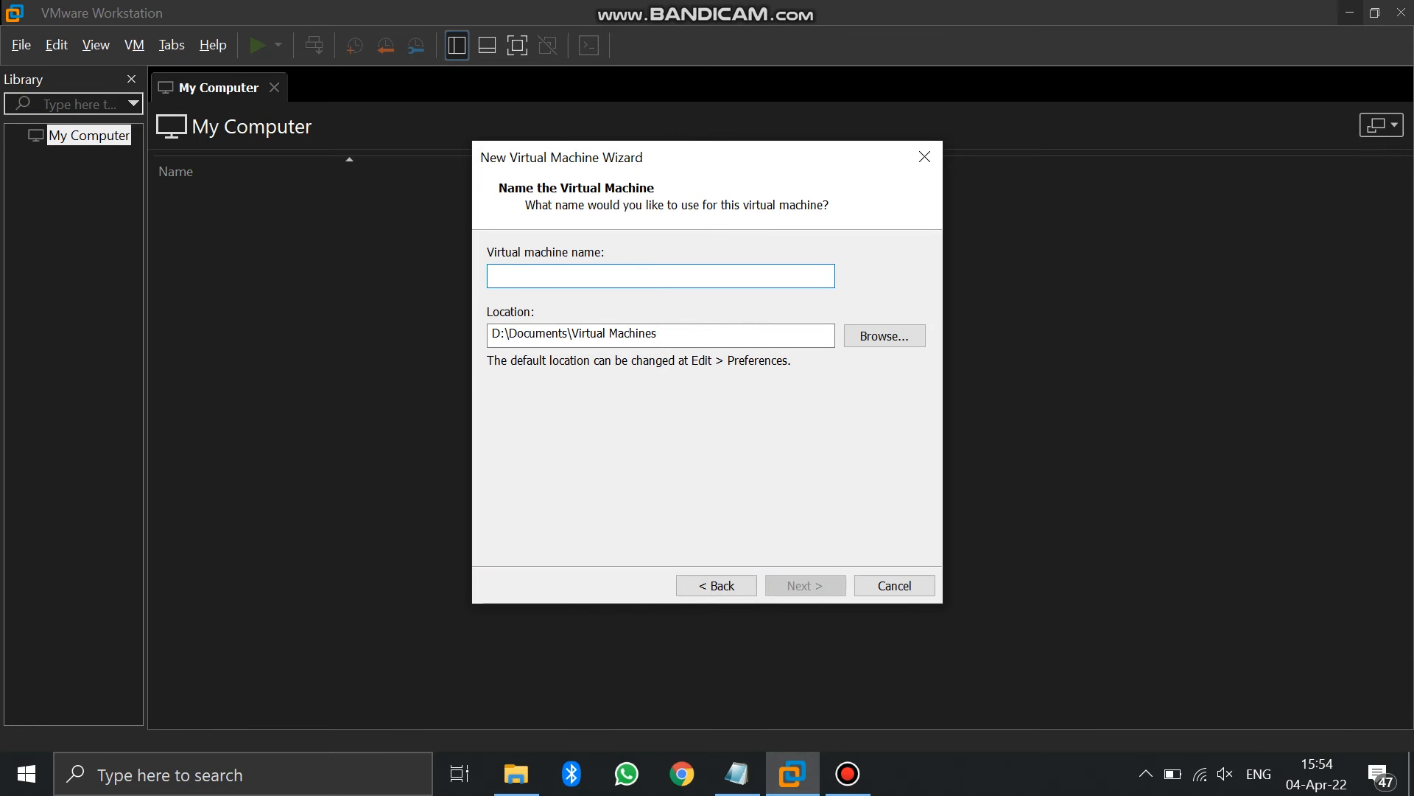
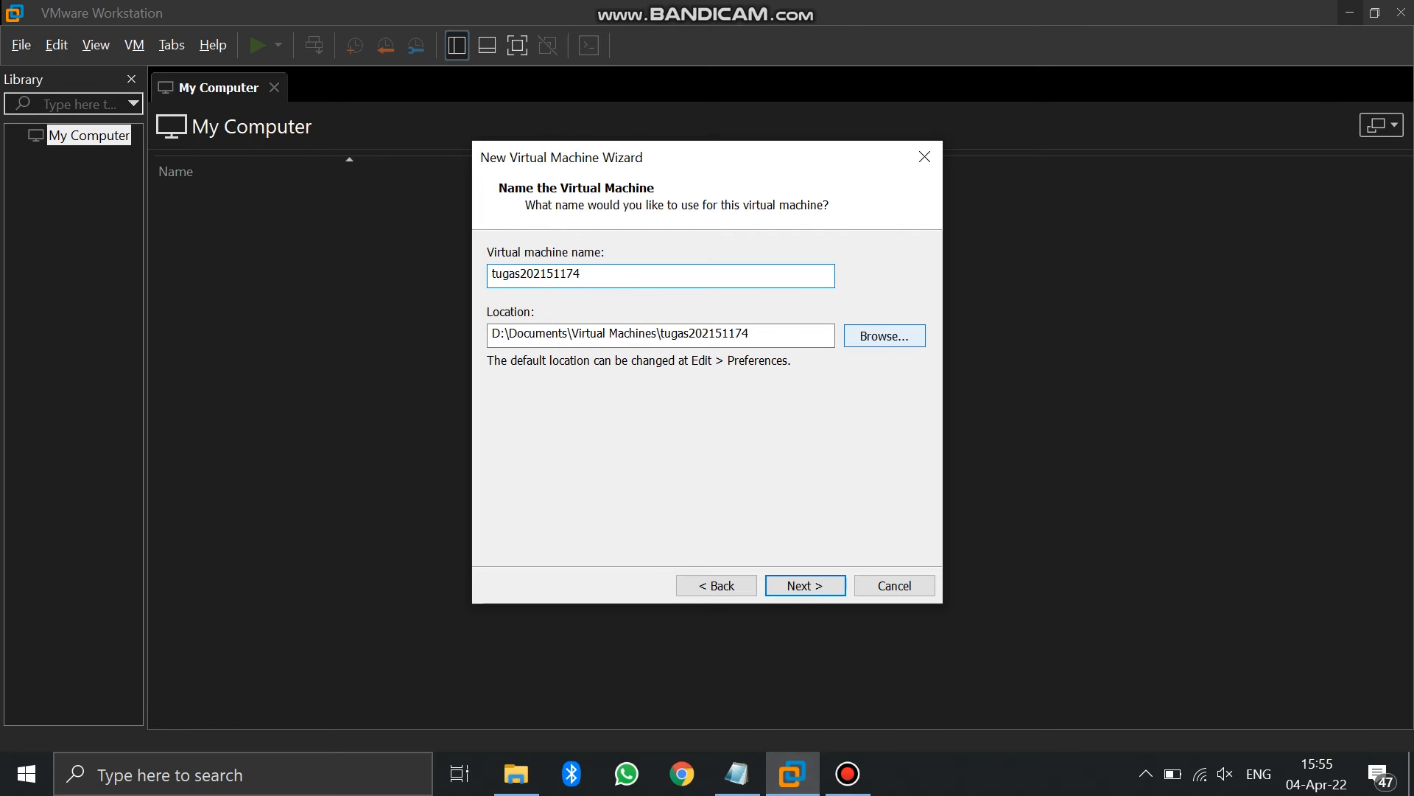
{"action": "left_click", "coordinate": [884, 336]}
{"action": "left_click_drag", "start_coordinate": [856, 329], "coordinate": [856, 422]}
{"action": "double_click", "coordinate": [648, 394]}
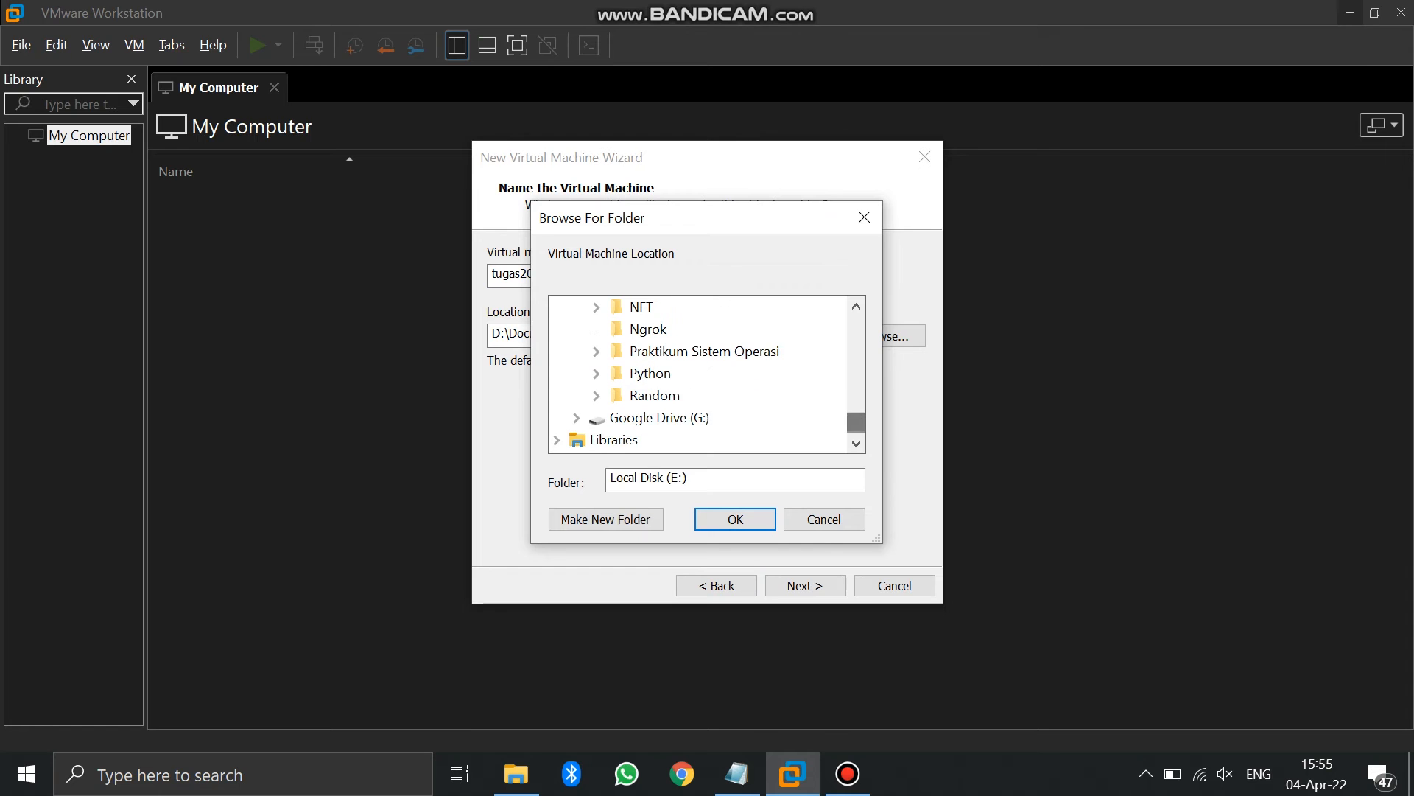
{"action": "double_click", "coordinate": [704, 351]}
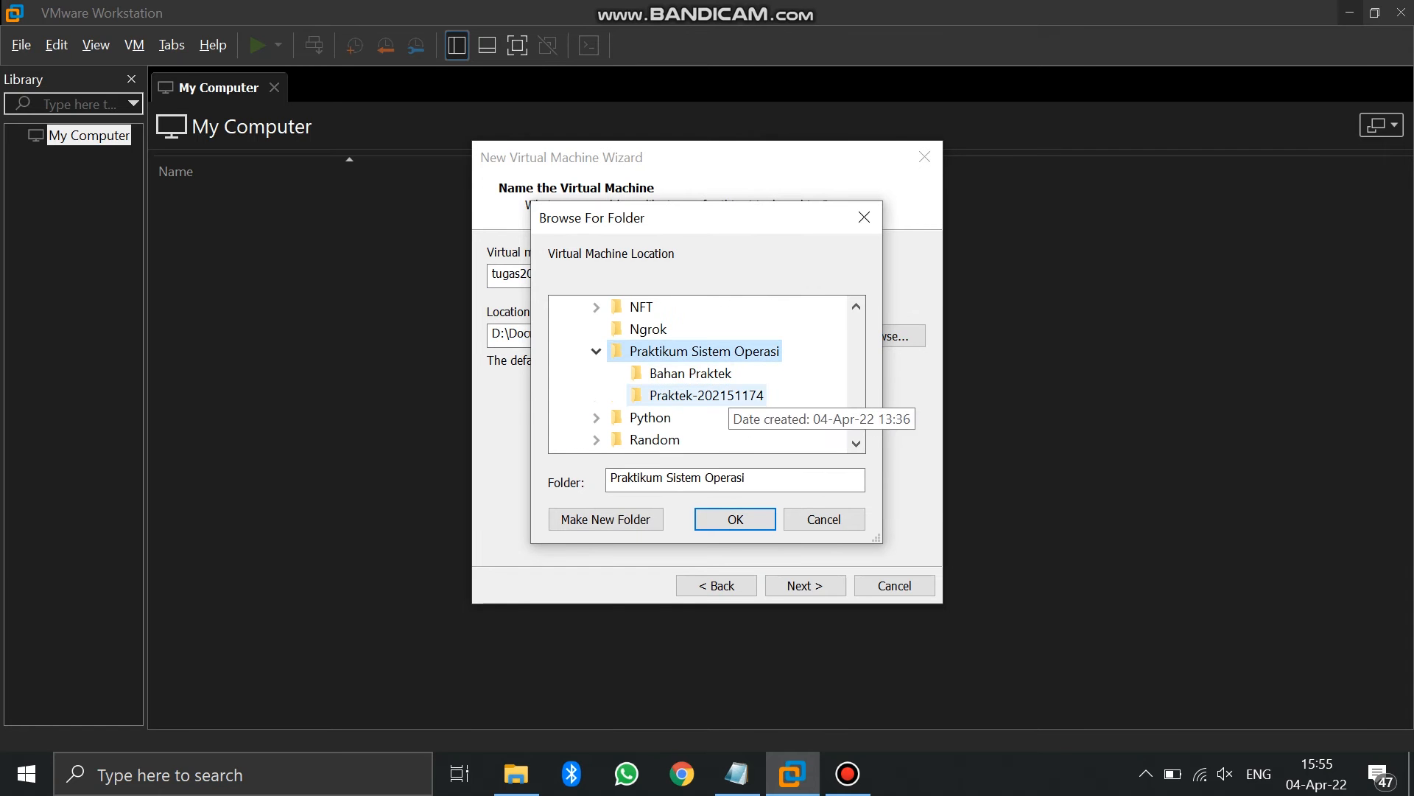
{"action": "left_click", "coordinate": [706, 395]}
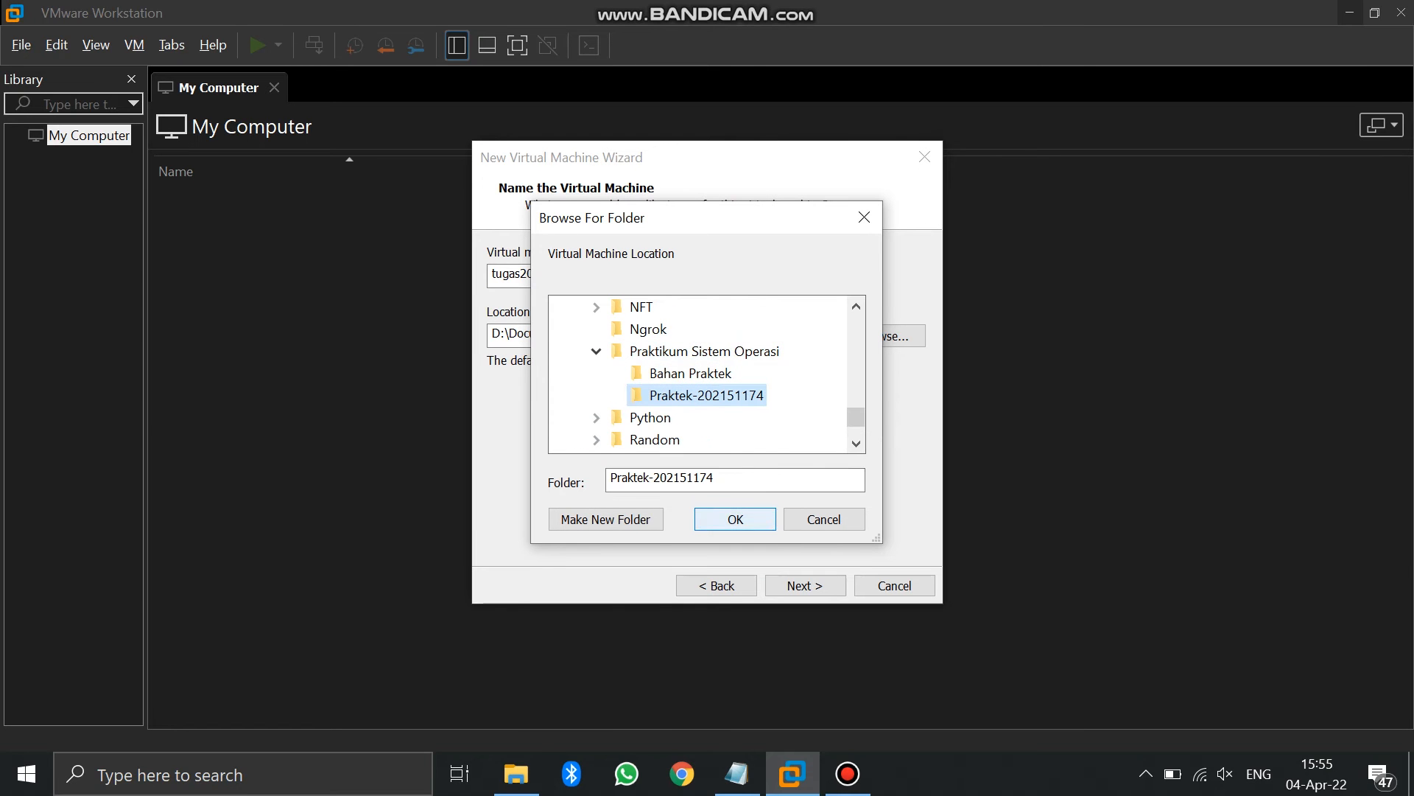
{"action": "key", "text": "Return"}
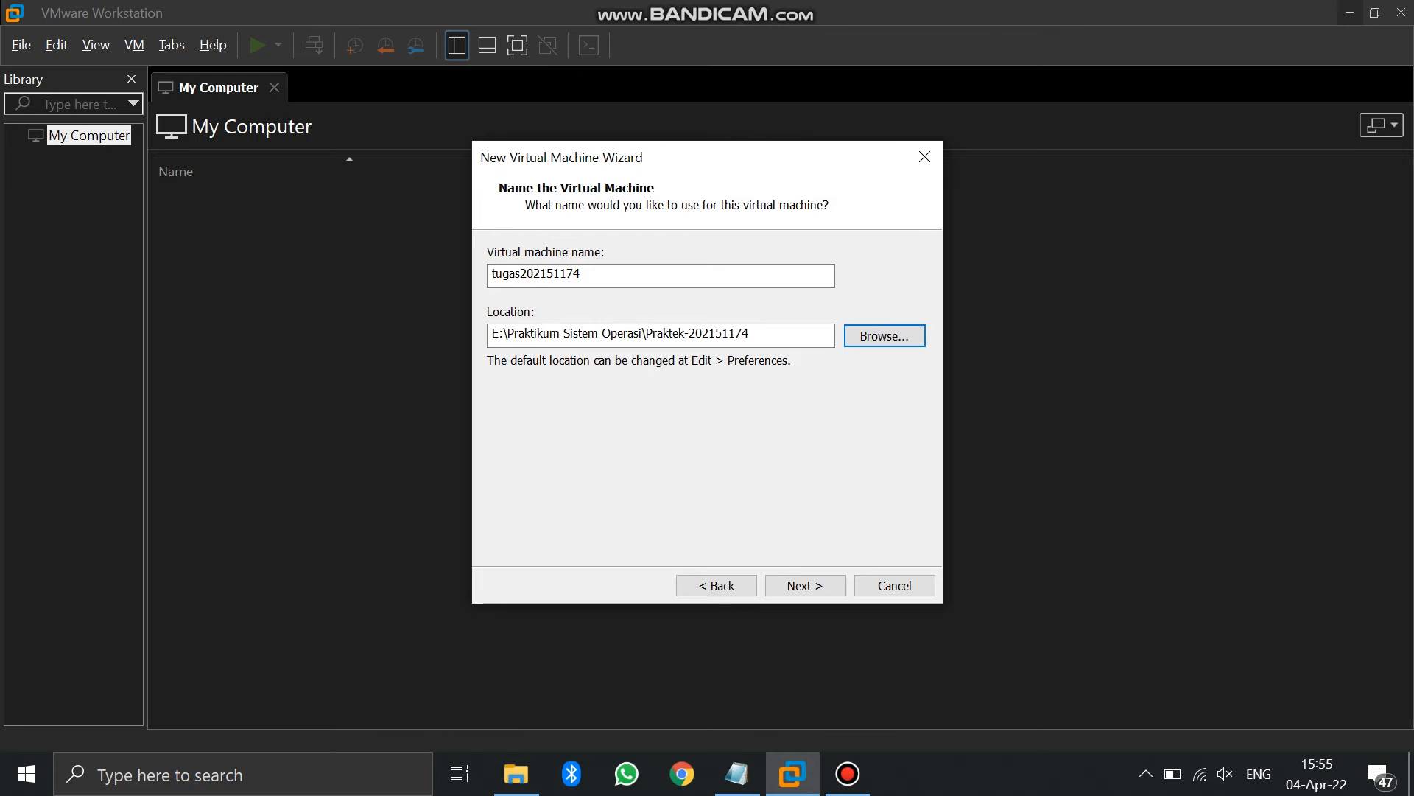
Check the name and location fields, then continue to the disk capacity page
{"action": "left_click_drag", "start_coordinate": [581, 273], "coordinate": [493, 273]}
{"action": "left_click_drag", "start_coordinate": [749, 333], "coordinate": [492, 333]}
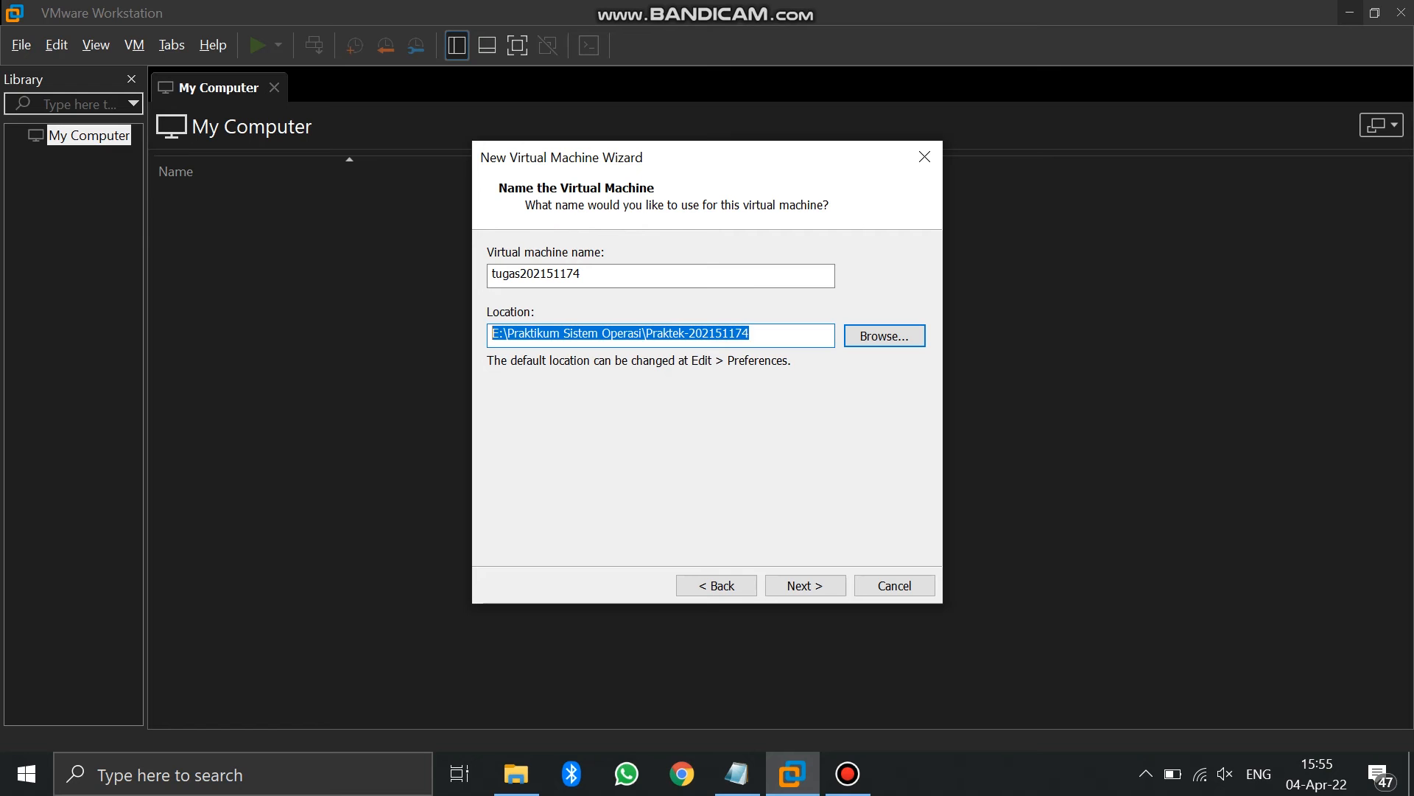
{"action": "left_click", "coordinate": [750, 334]}
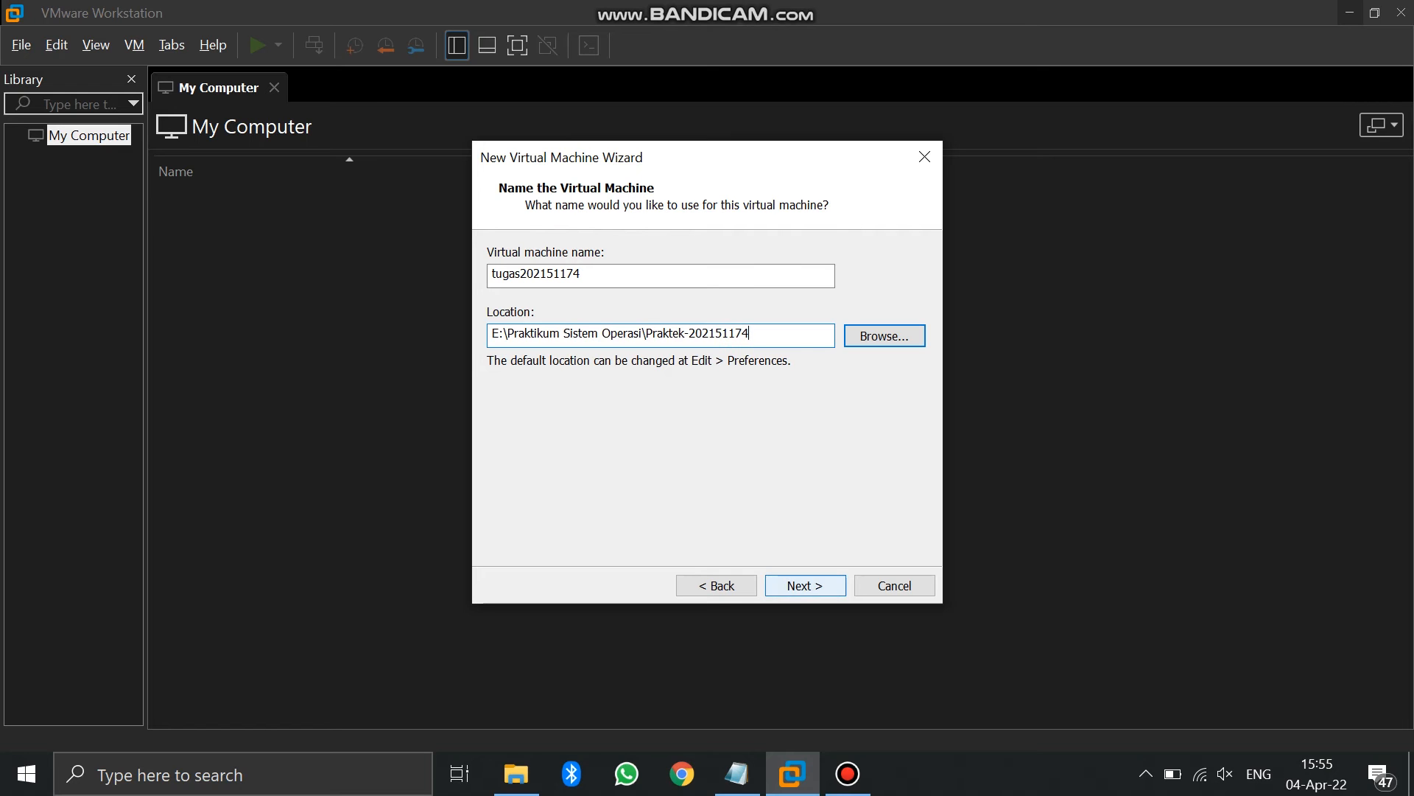
{"action": "left_click", "coordinate": [805, 585]}
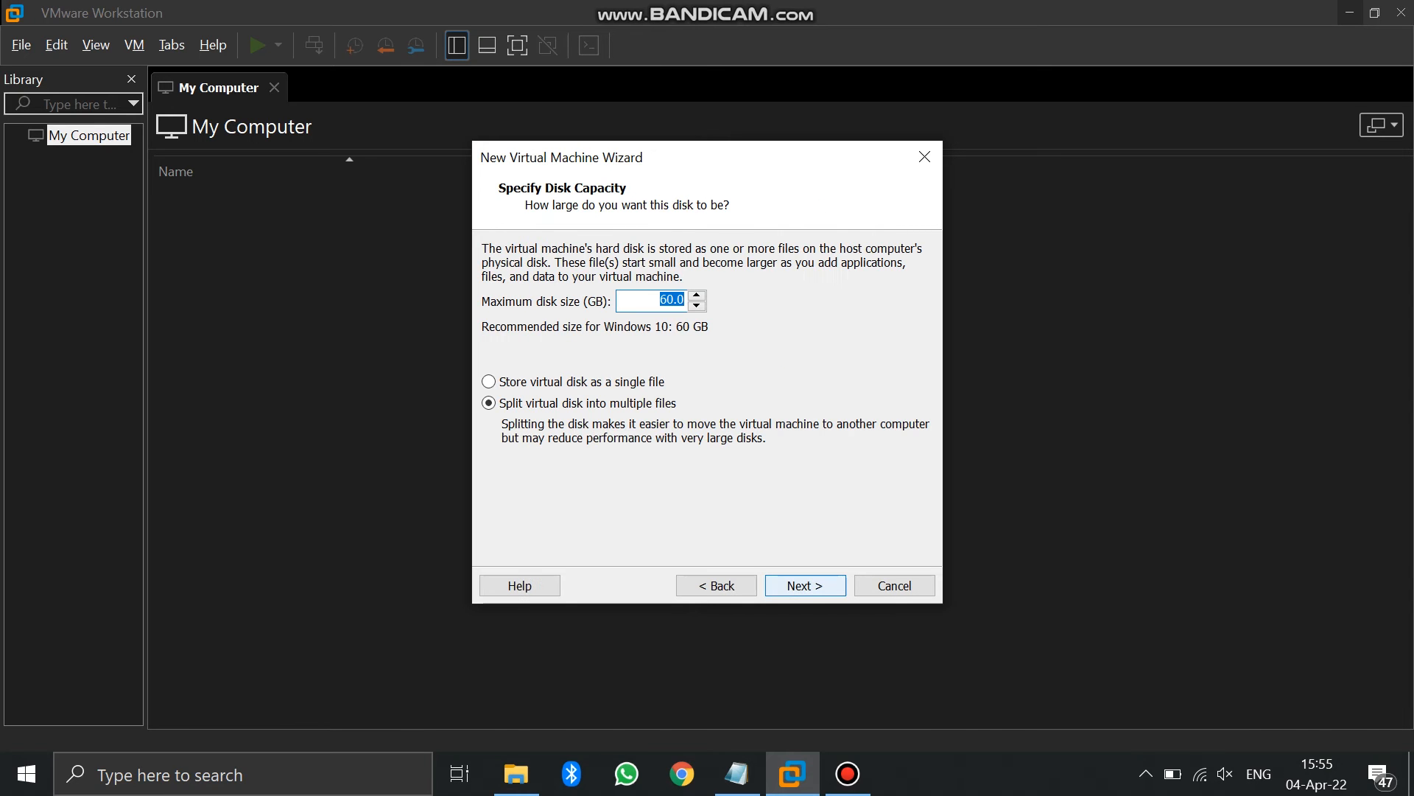
Keep the 60 GB virtual disk split into multiple files and continue to the summary
{"action": "left_click", "coordinate": [660, 299]}
{"action": "double_click", "coordinate": [666, 300]}
{"action": "left_click", "coordinate": [489, 382]}
{"action": "left_click", "coordinate": [489, 403]}
{"action": "left_click", "coordinate": [805, 585]}
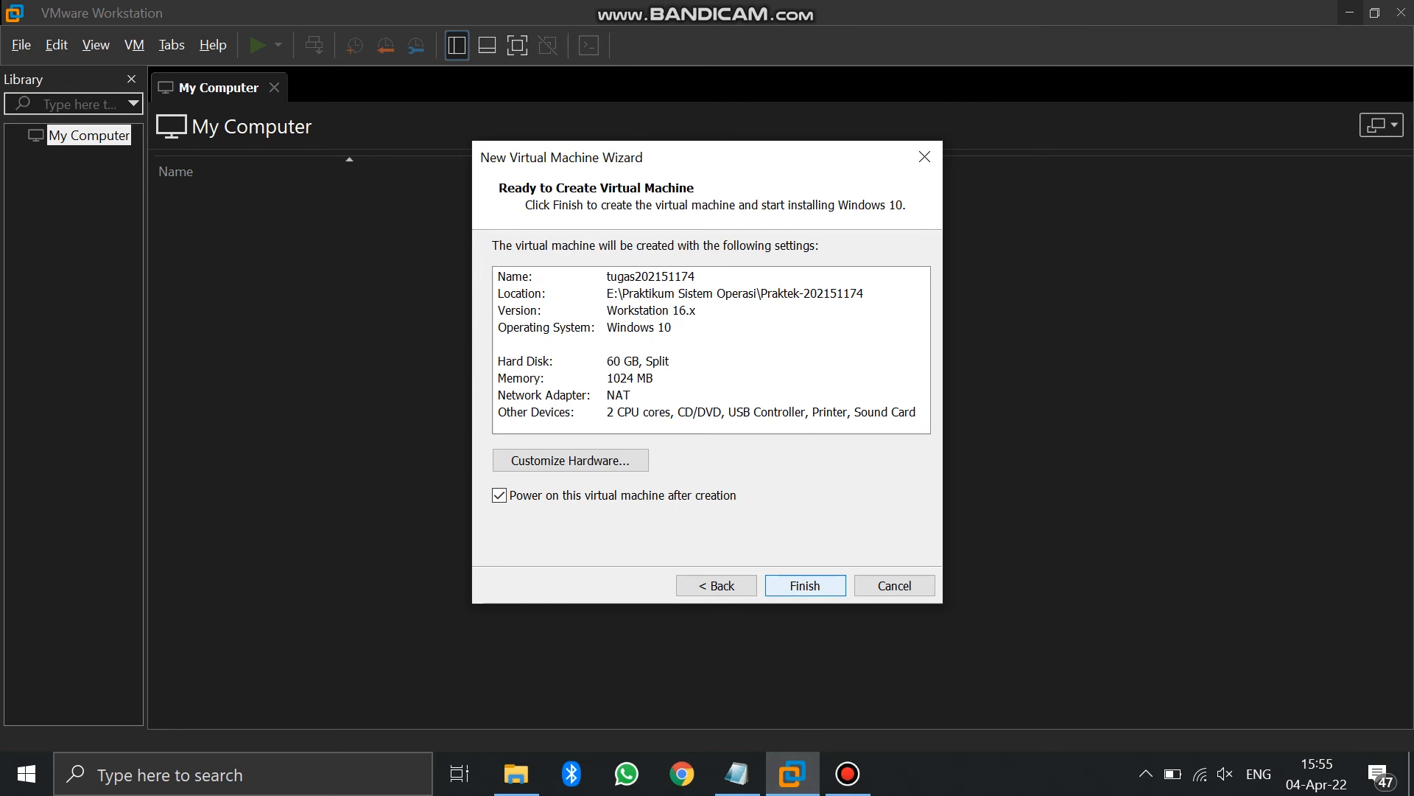
Review processor, CD/DVD, network, USB, sound, printer and display hardware, then finish creating the VM
{"action": "left_click", "coordinate": [570, 460]}
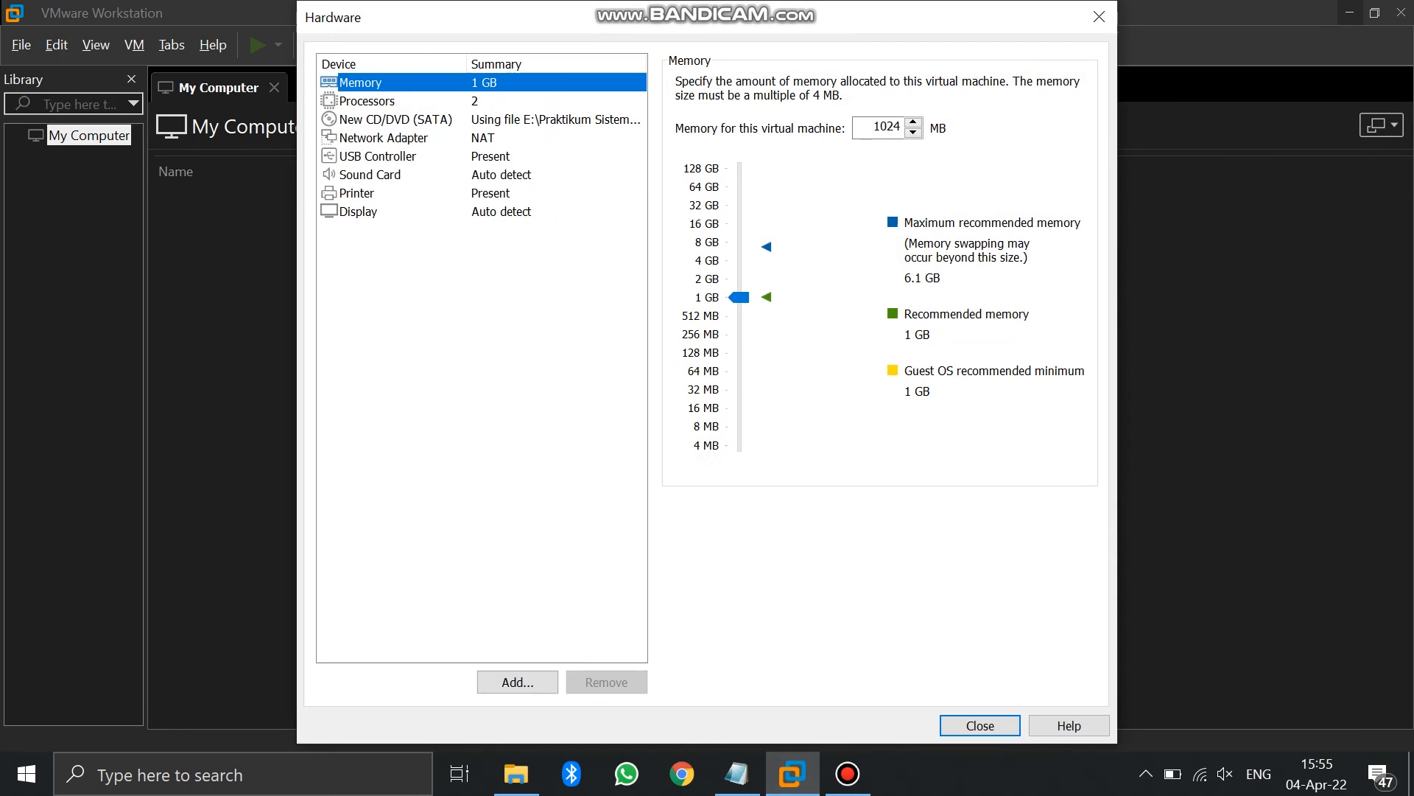
{"action": "left_click", "coordinate": [367, 101]}
{"action": "left_click", "coordinate": [395, 119]}
{"action": "left_click", "coordinate": [384, 138]}
{"action": "left_click", "coordinate": [377, 157]}
{"action": "left_click", "coordinate": [370, 174]}
{"action": "left_click", "coordinate": [358, 193]}
{"action": "left_click", "coordinate": [359, 211]}
{"action": "left_click", "coordinate": [979, 726]}
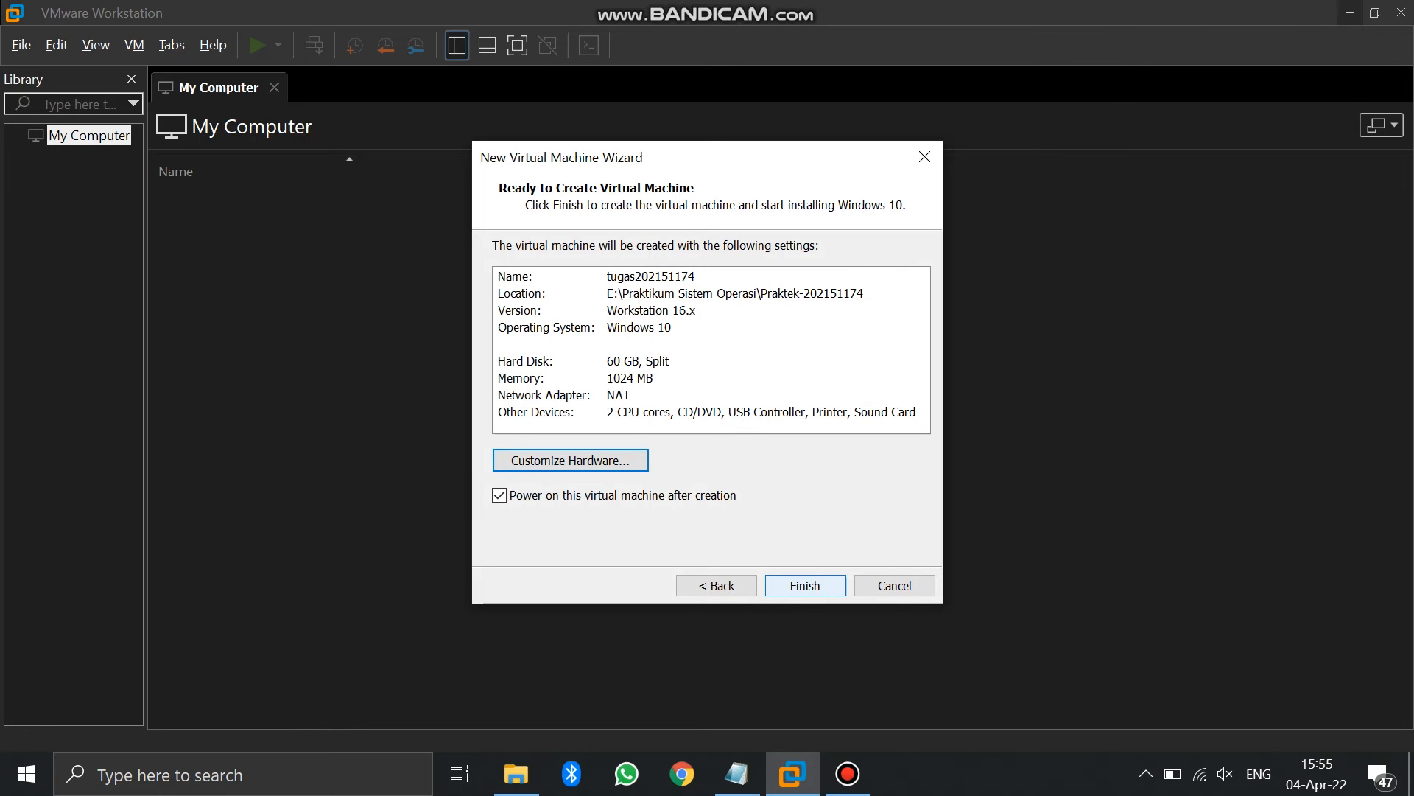
{"action": "left_click", "coordinate": [805, 585]}
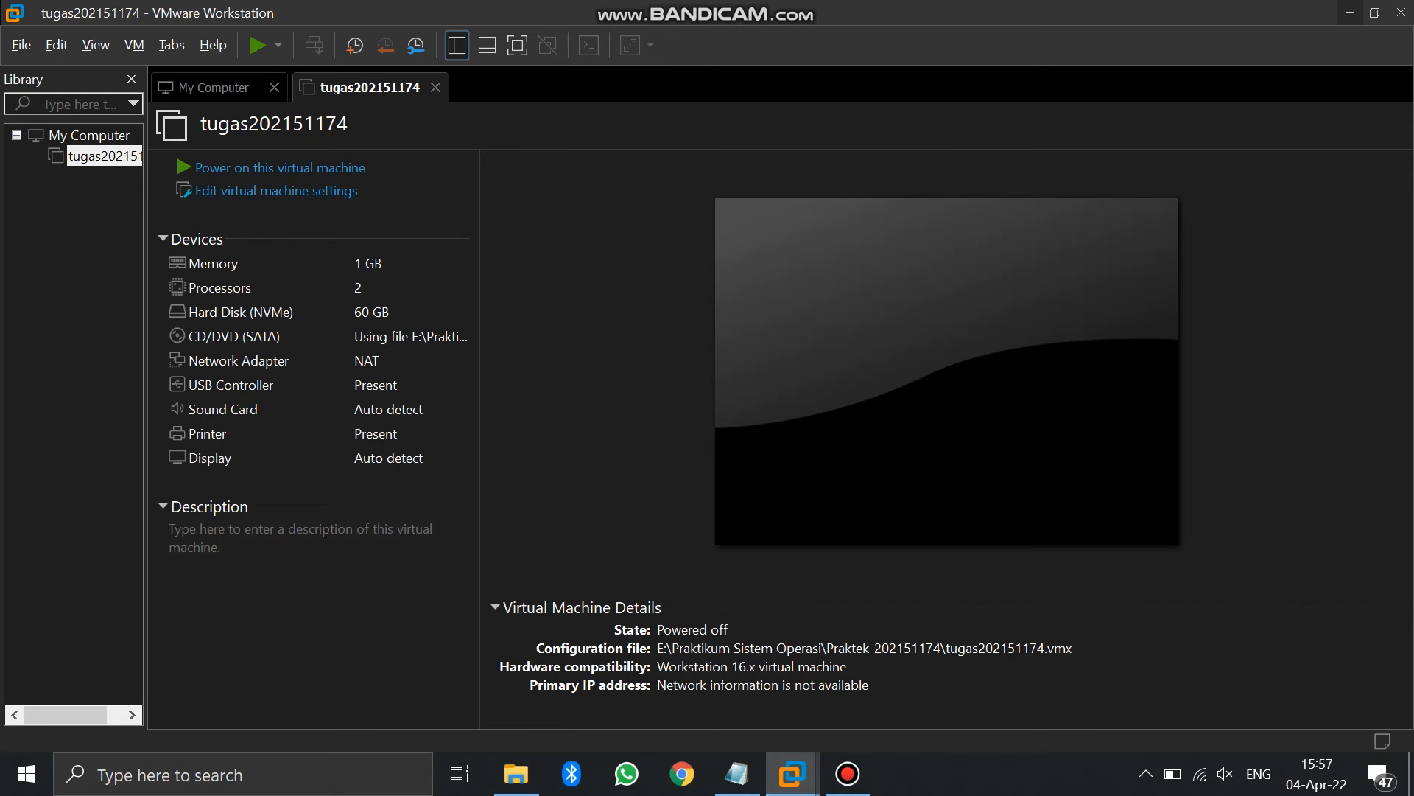
{"action": "key", "text": "ctrl+b"}
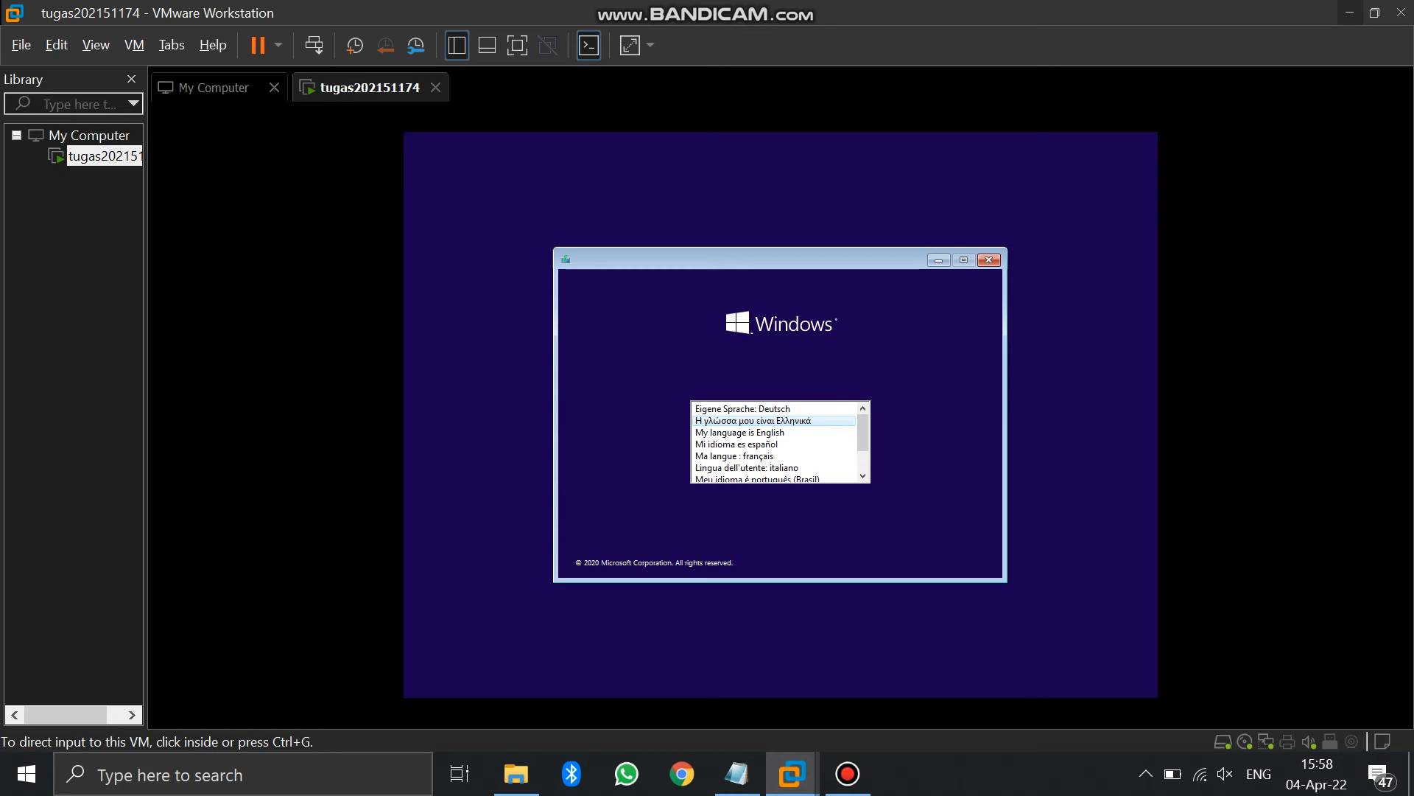
Keep English (United States) language and time format plus US keyboard, then start Install now
{"action": "left_click", "coordinate": [770, 436]}
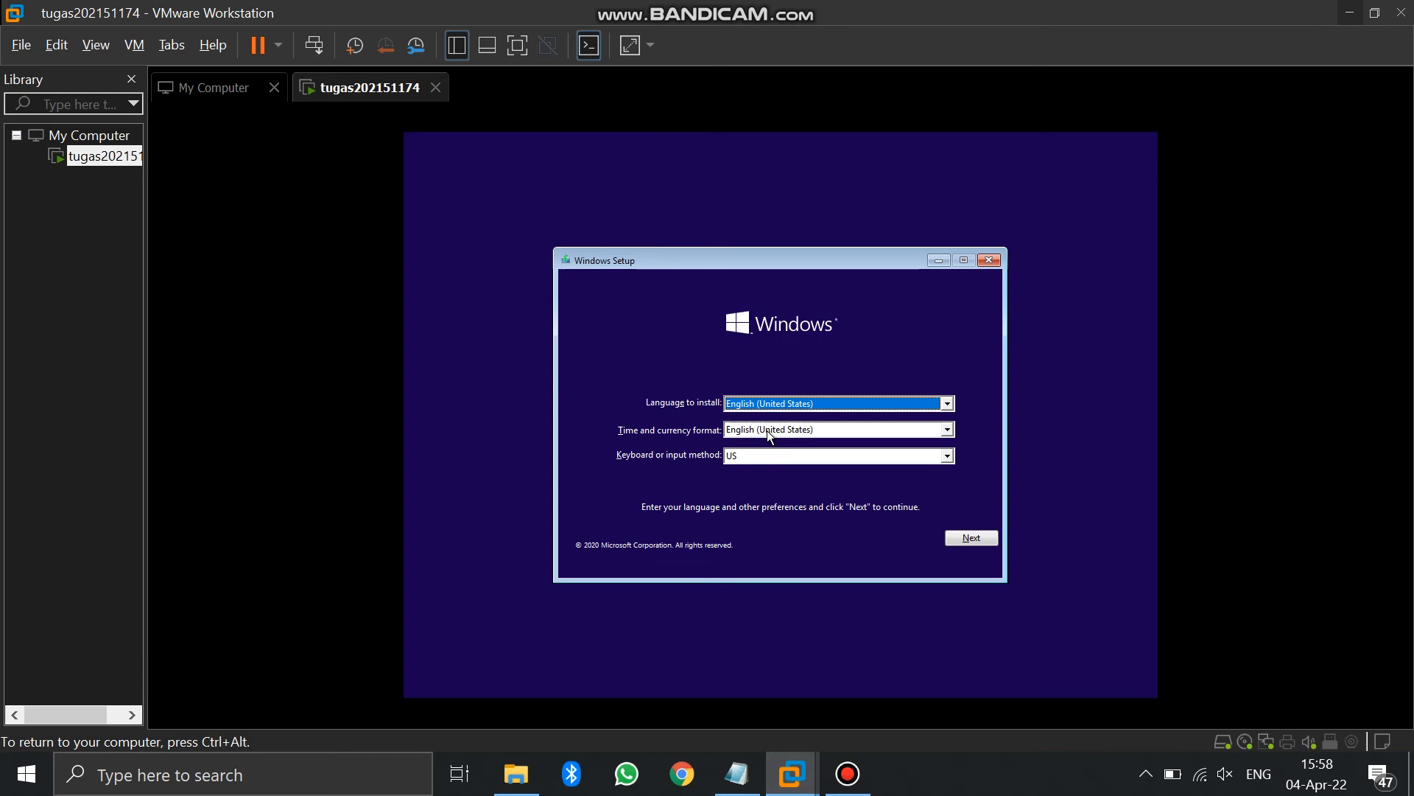
{"action": "left_click", "coordinate": [949, 404]}
{"action": "left_click", "coordinate": [950, 406]}
{"action": "left_click", "coordinate": [948, 433]}
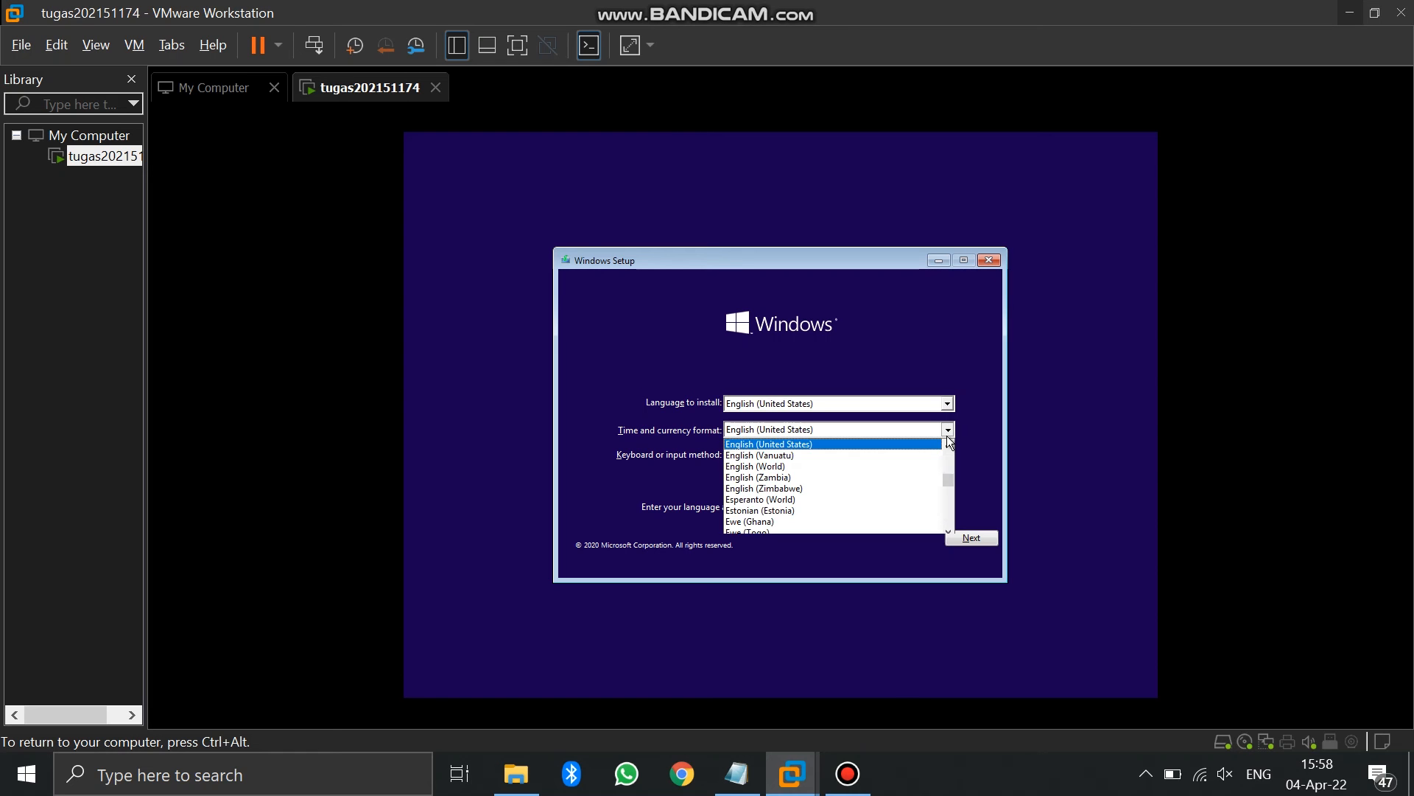
{"action": "left_click", "coordinate": [947, 435]}
{"action": "left_click", "coordinate": [948, 456]}
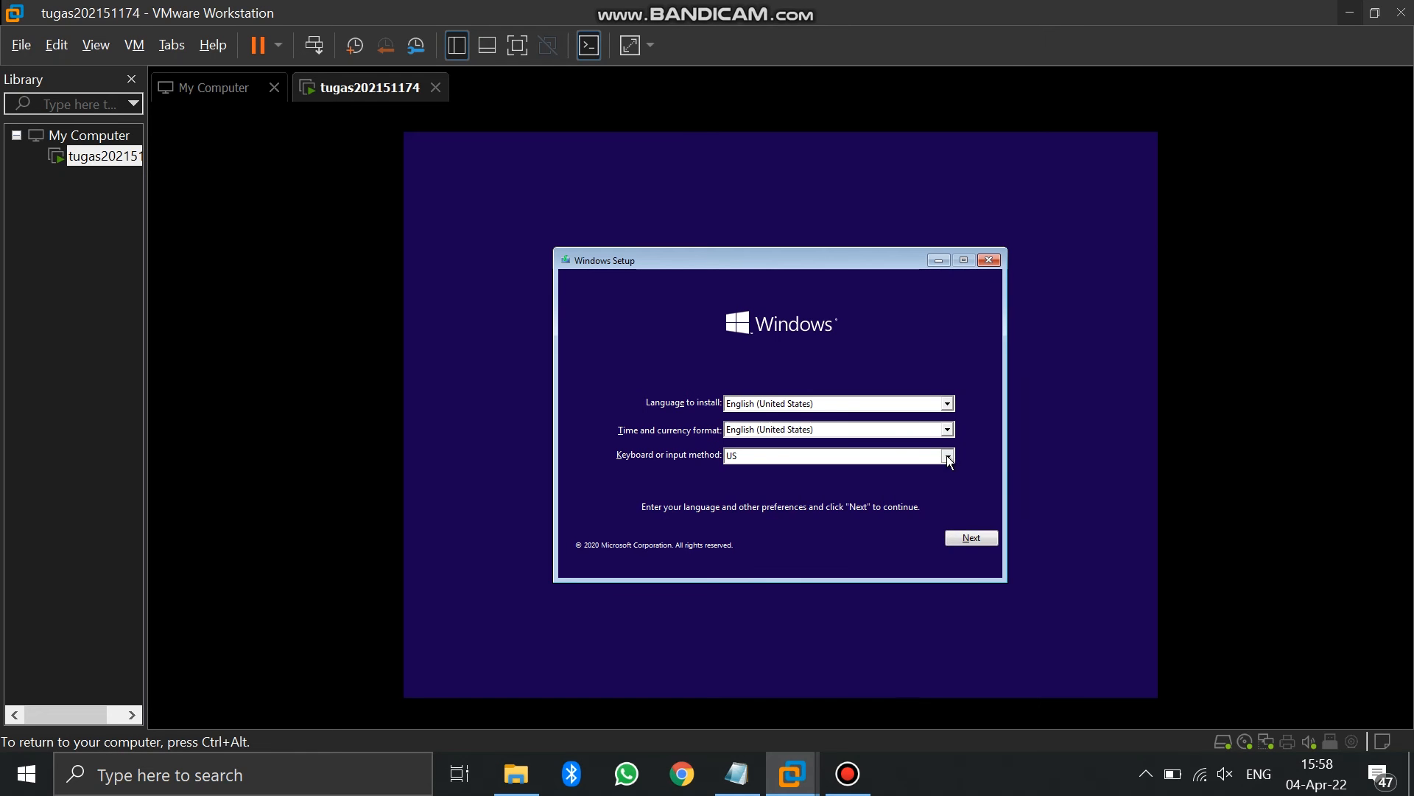
{"action": "left_click", "coordinate": [949, 460]}
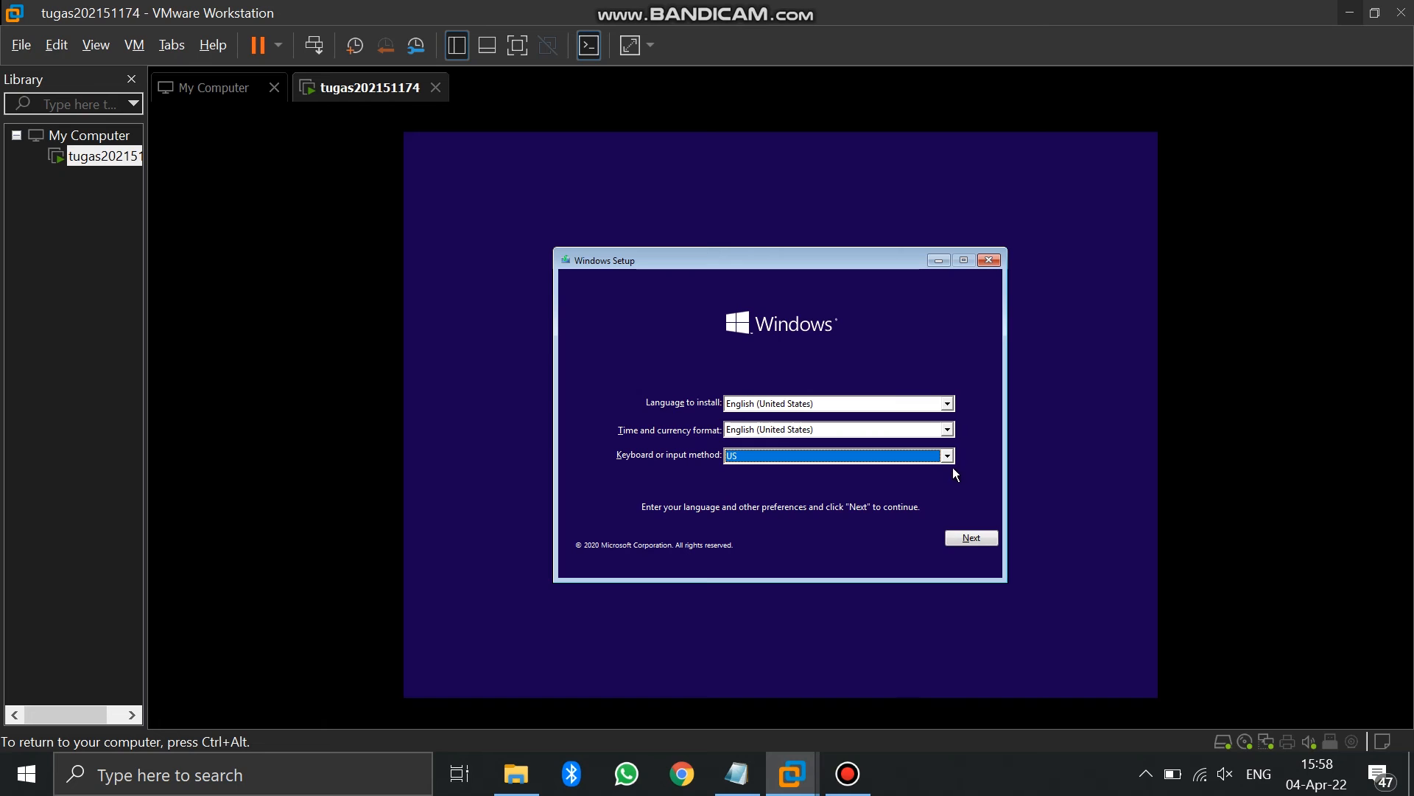
{"action": "left_click", "coordinate": [974, 535]}
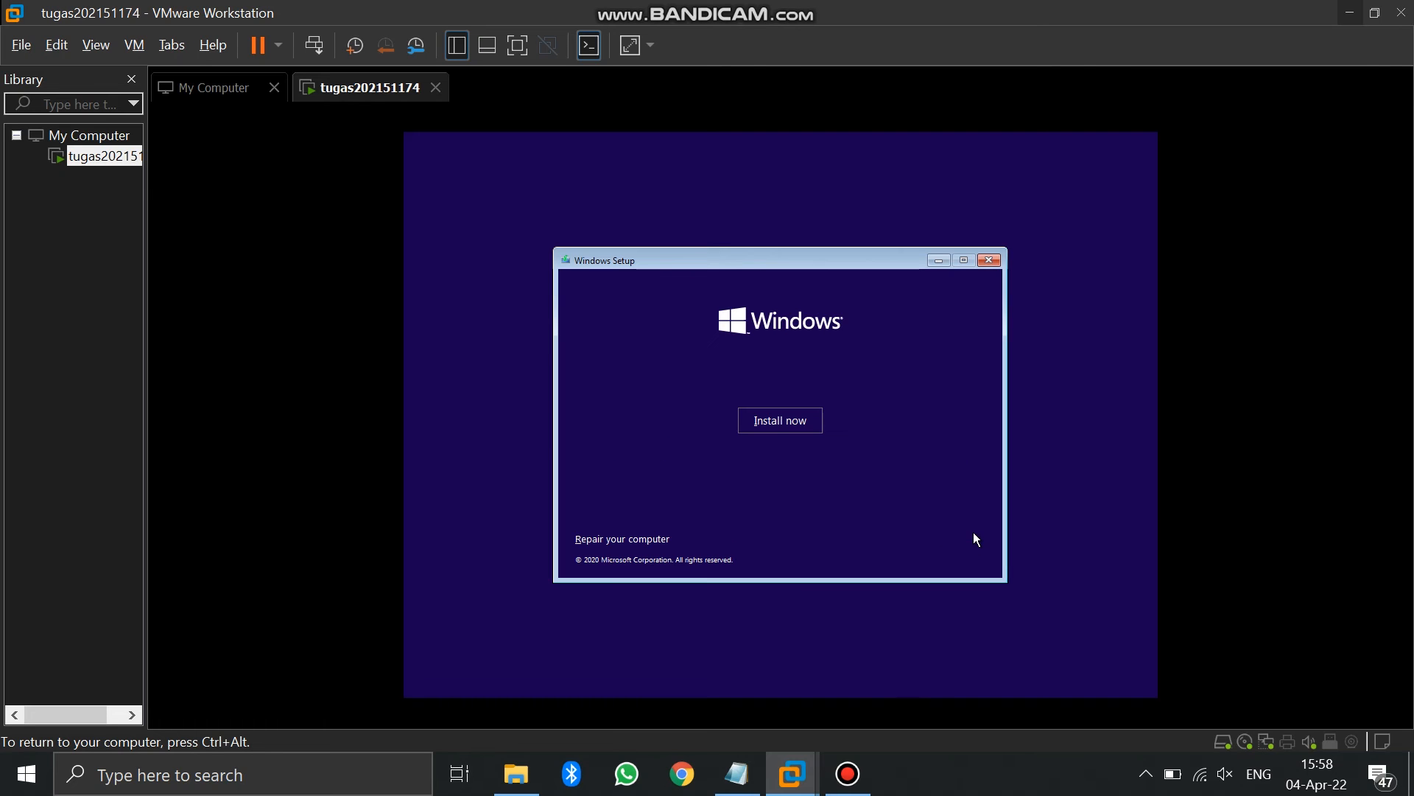
{"action": "left_click", "coordinate": [790, 430]}
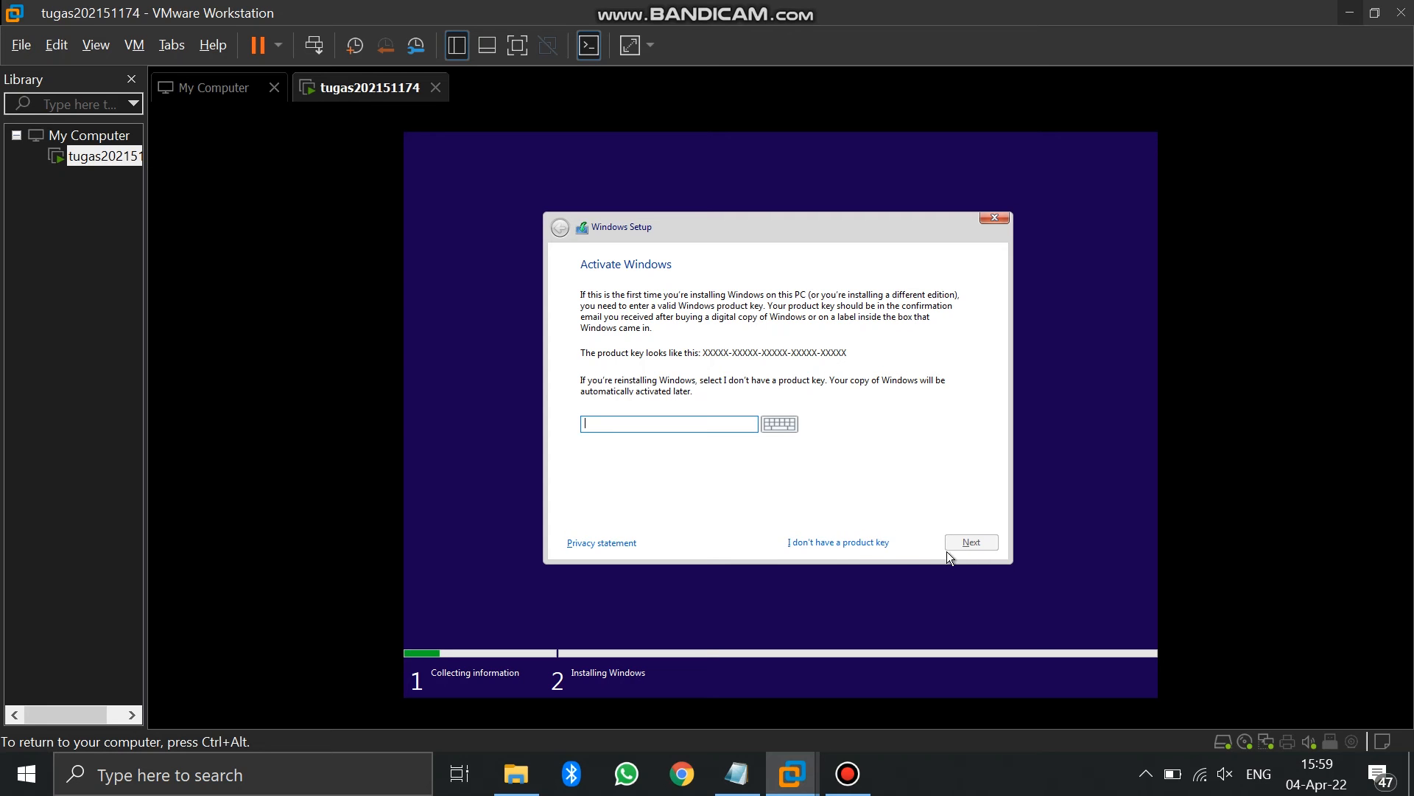
Skip the product key, accept the license terms, and choose Custom: Install Windows only
{"action": "left_click", "coordinate": [852, 546]}
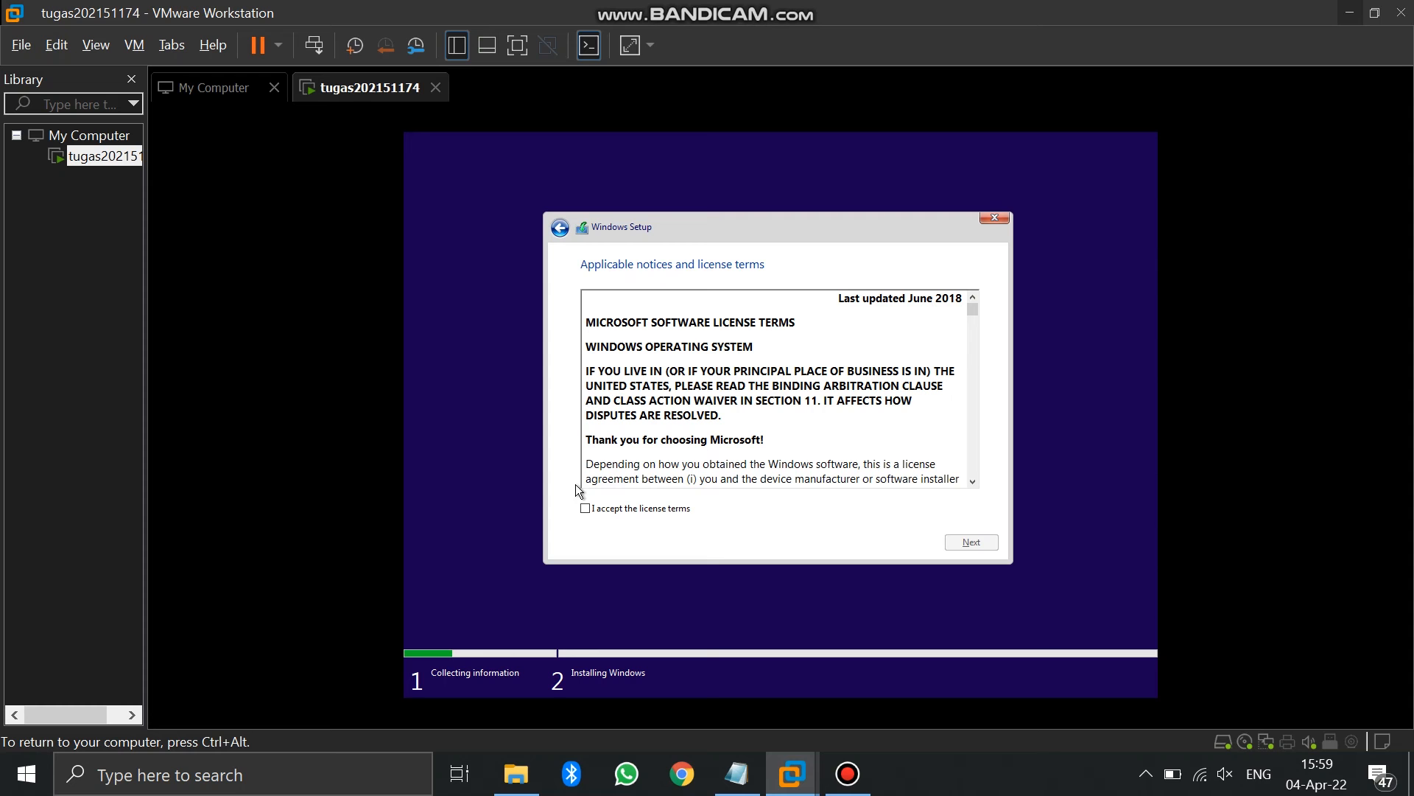
{"action": "left_click", "coordinate": [586, 509]}
{"action": "left_click", "coordinate": [972, 543]}
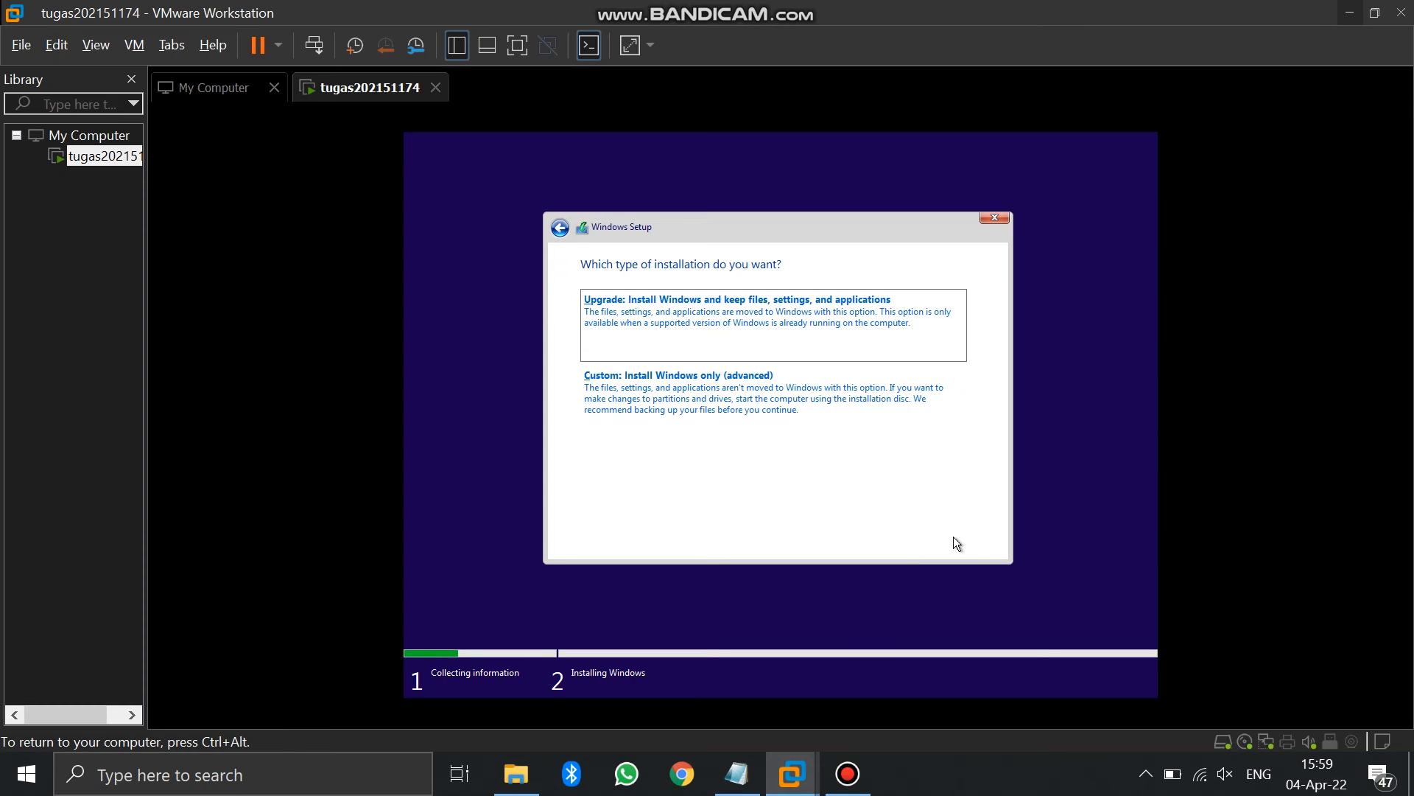
{"action": "left_click", "coordinate": [773, 388]}
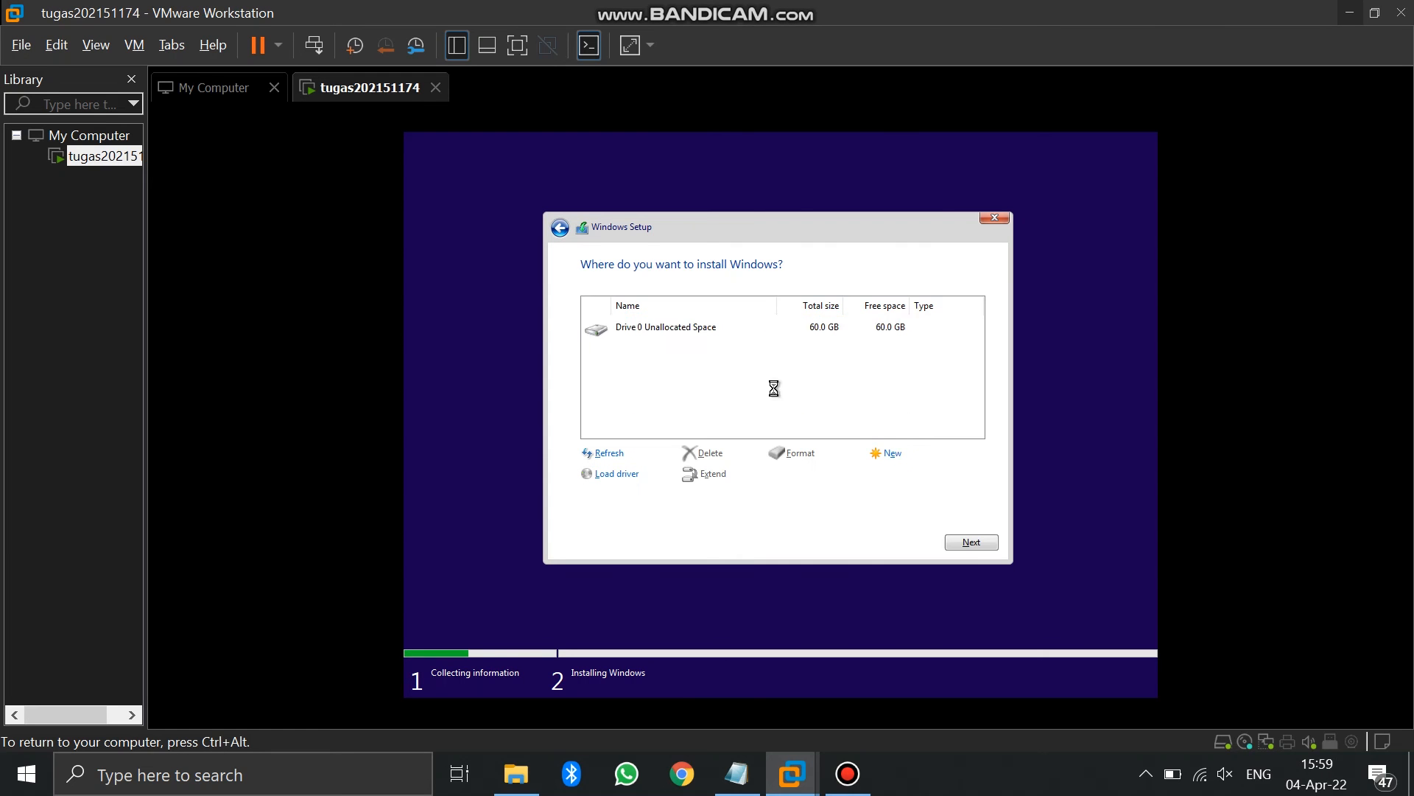
Create a 10000 MB first partition on Drive 0
{"action": "left_click", "coordinate": [897, 455]}
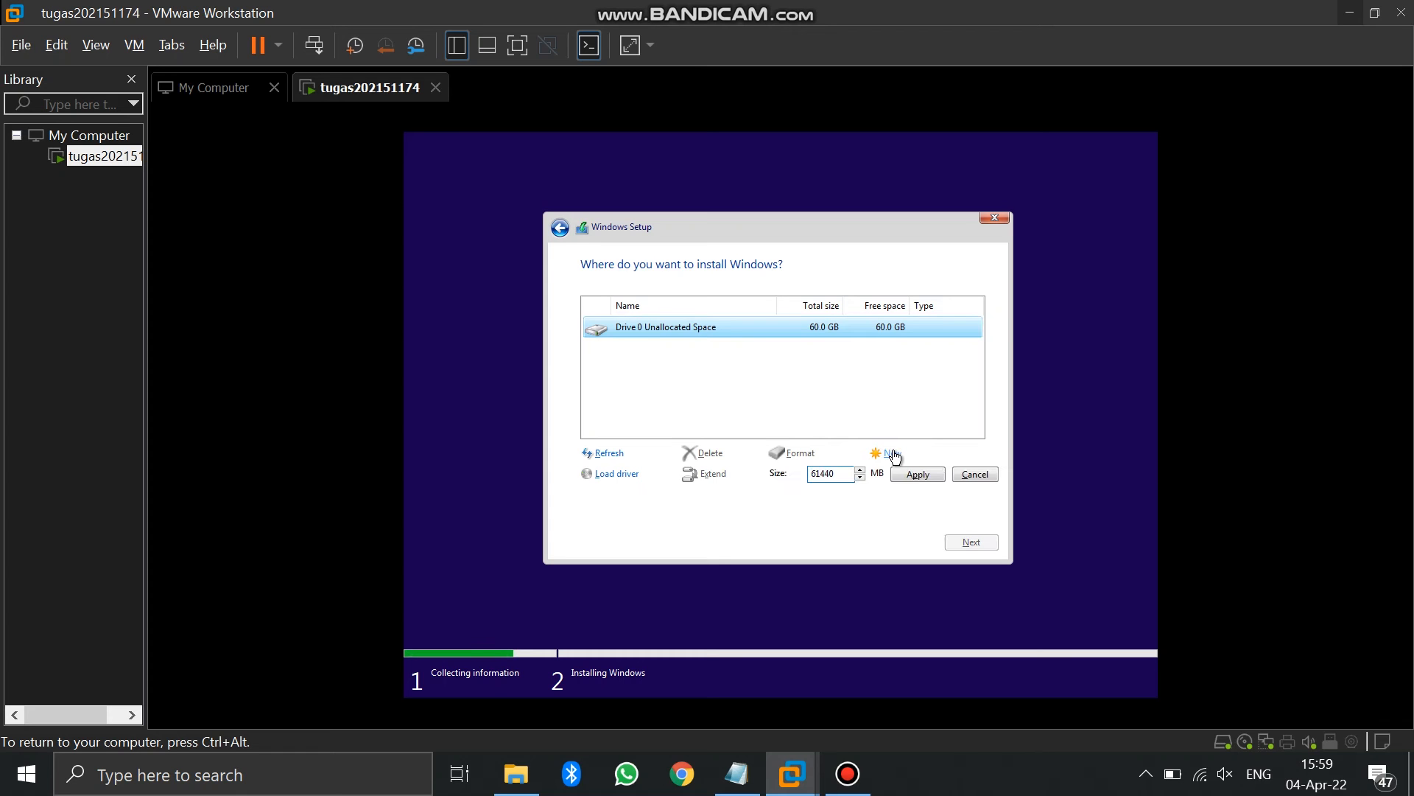
{"action": "double_click", "coordinate": [837, 472]}
{"action": "type", "text": "10000"}
{"action": "left_click", "coordinate": [909, 477]}
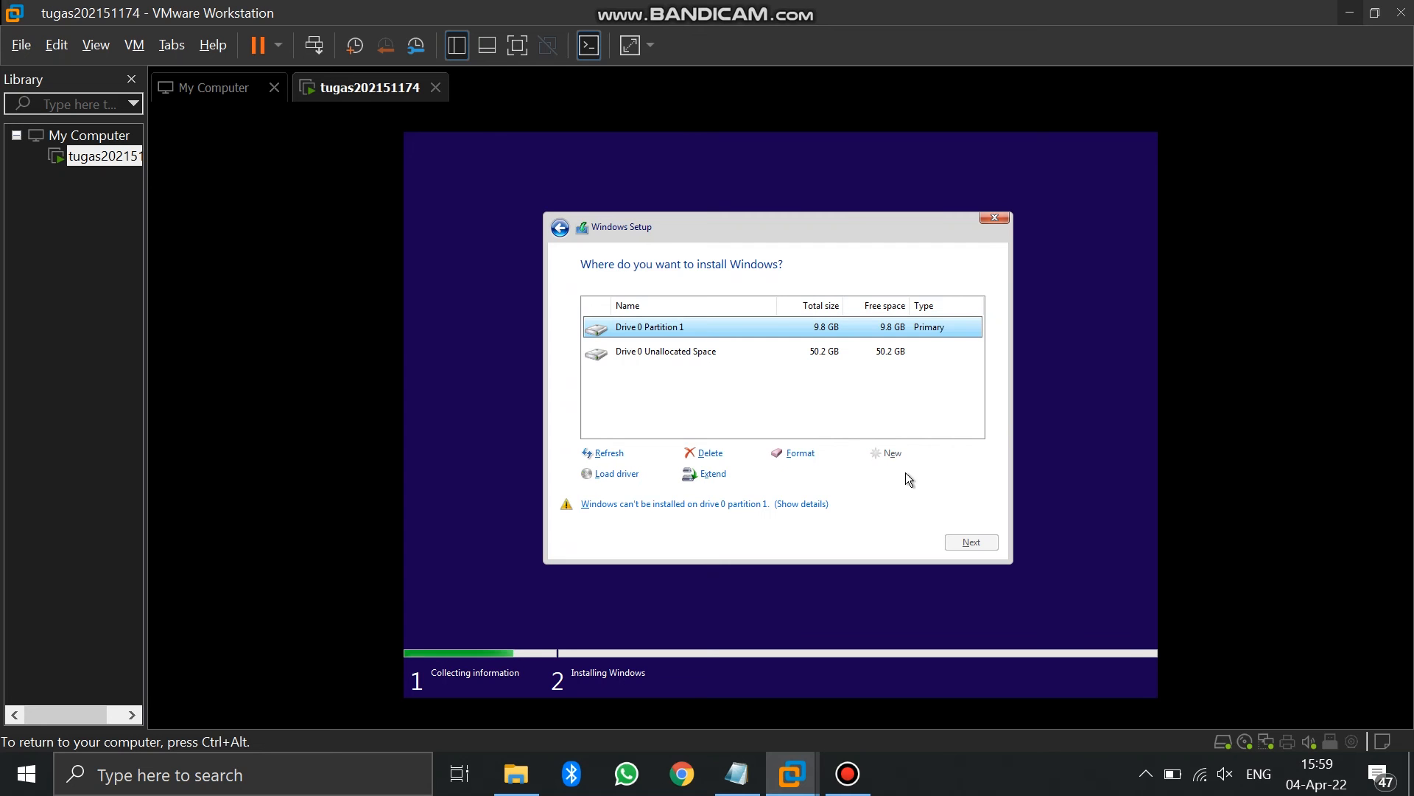
Create a 5000 MB second partition from the unallocated space and continue the installation
{"action": "left_click", "coordinate": [865, 359]}
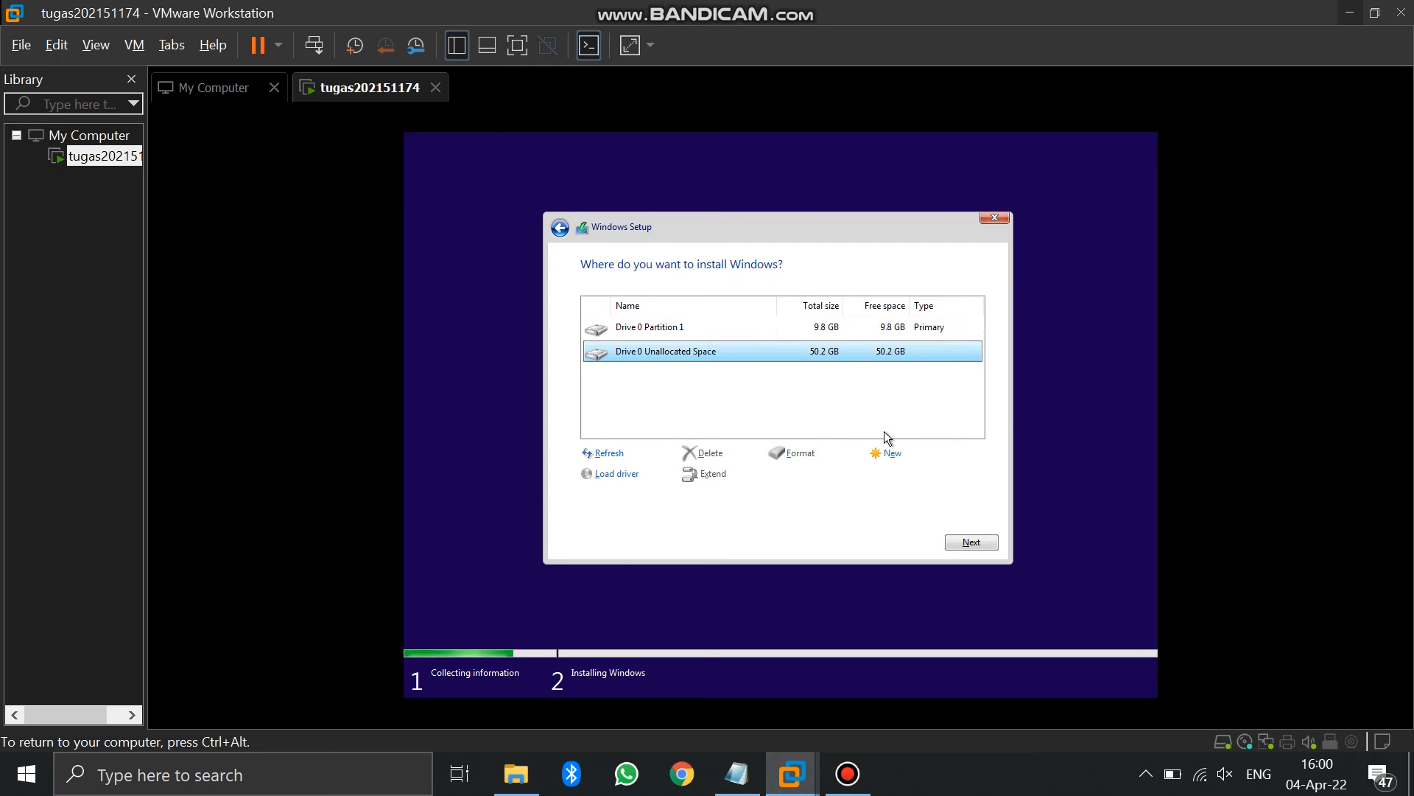
{"action": "left_click", "coordinate": [893, 454]}
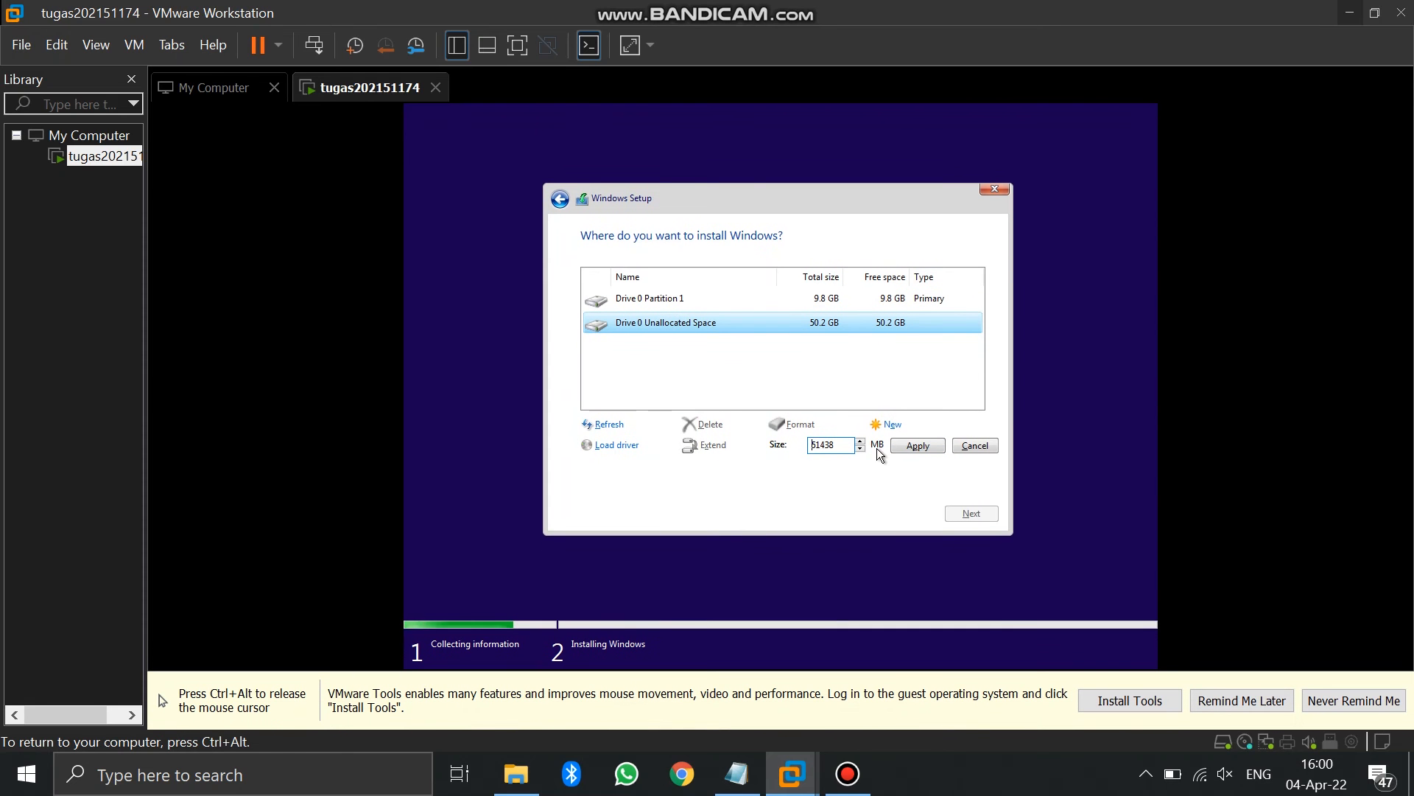
{"action": "type", "text": "5000"}
{"action": "left_click", "coordinate": [917, 446]}
{"action": "left_click", "coordinate": [867, 298]}
{"action": "left_click", "coordinate": [859, 325]}
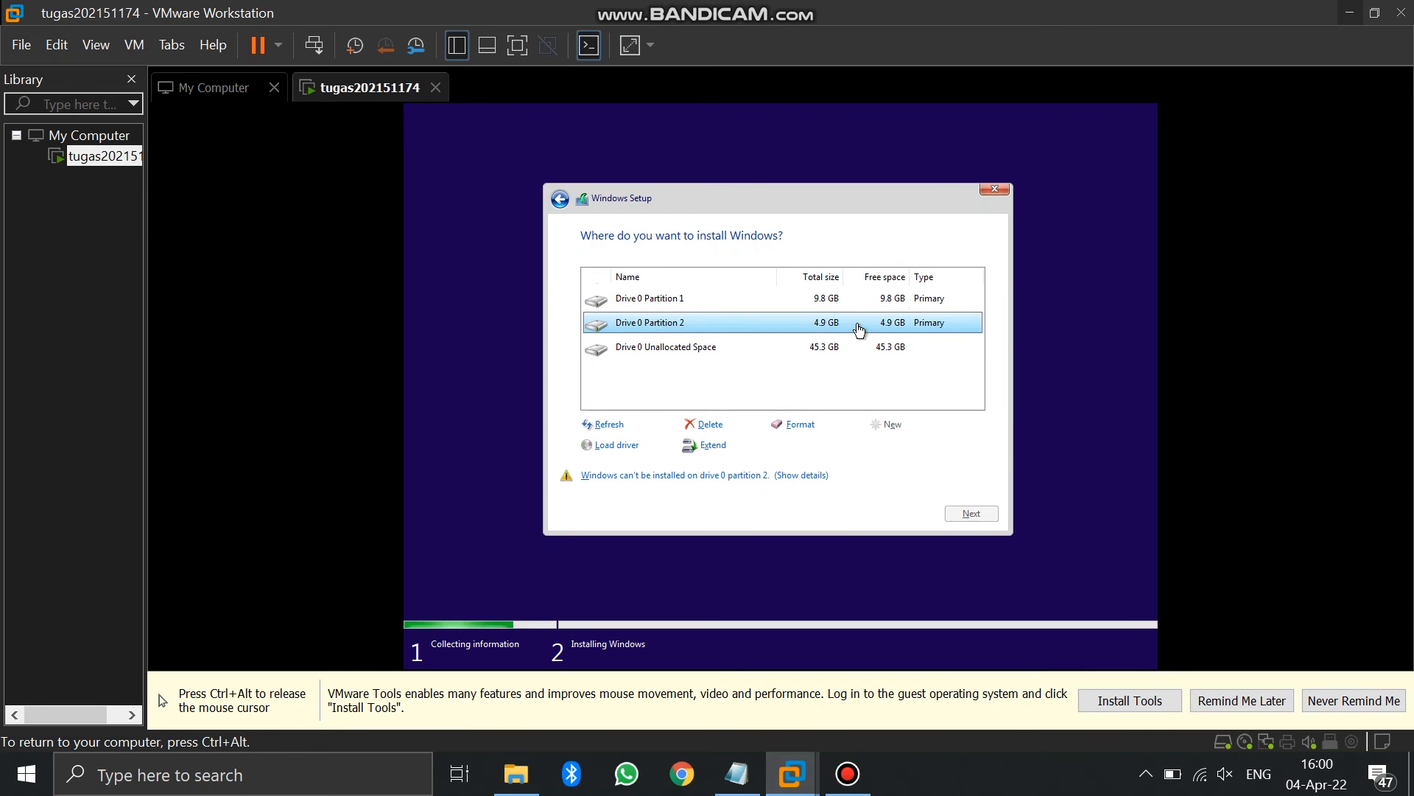
{"action": "left_click", "coordinate": [855, 351]}
{"action": "left_click", "coordinate": [980, 514]}
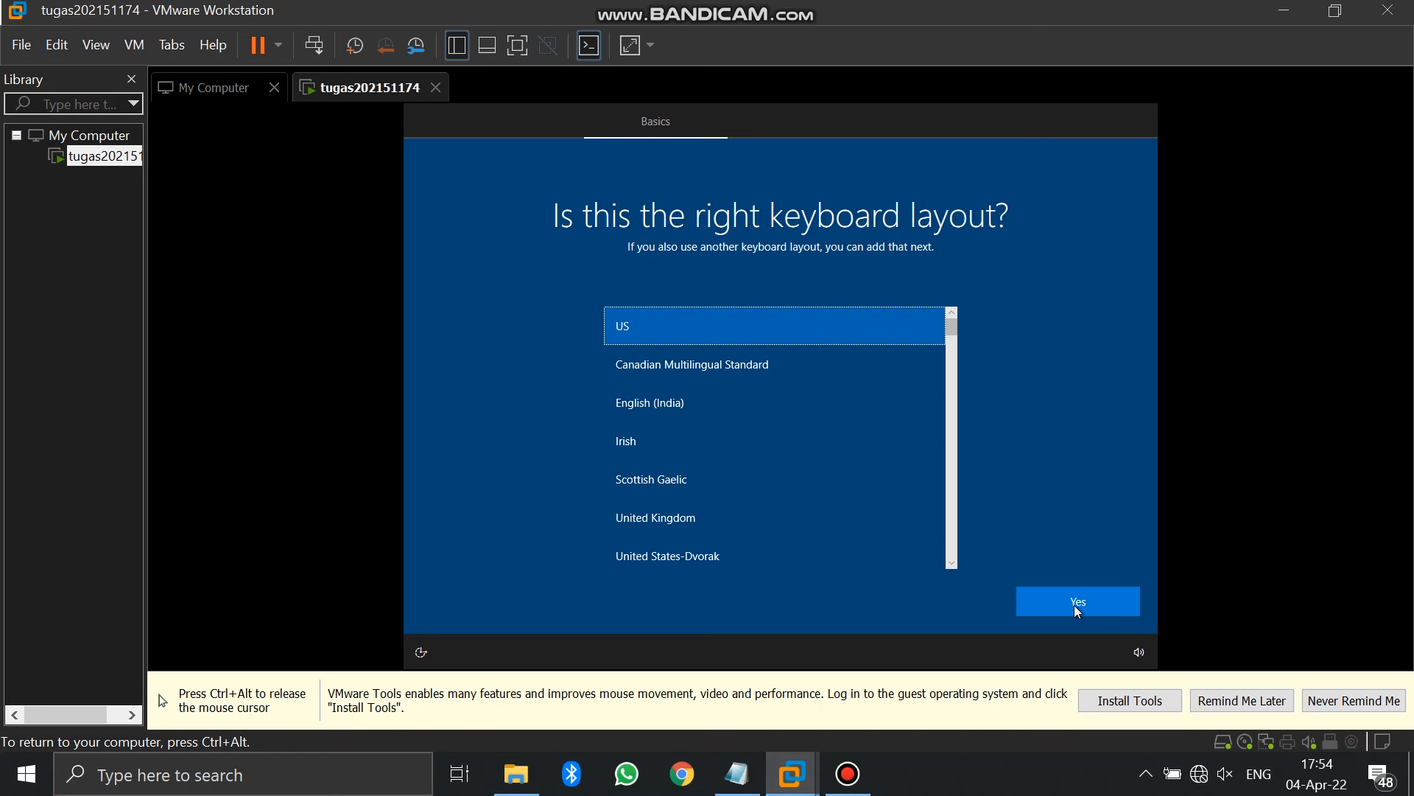
Keep the US keyboard layout with no second layout, and continue with limited offline setup
{"action": "left_click", "coordinate": [1074, 605]}
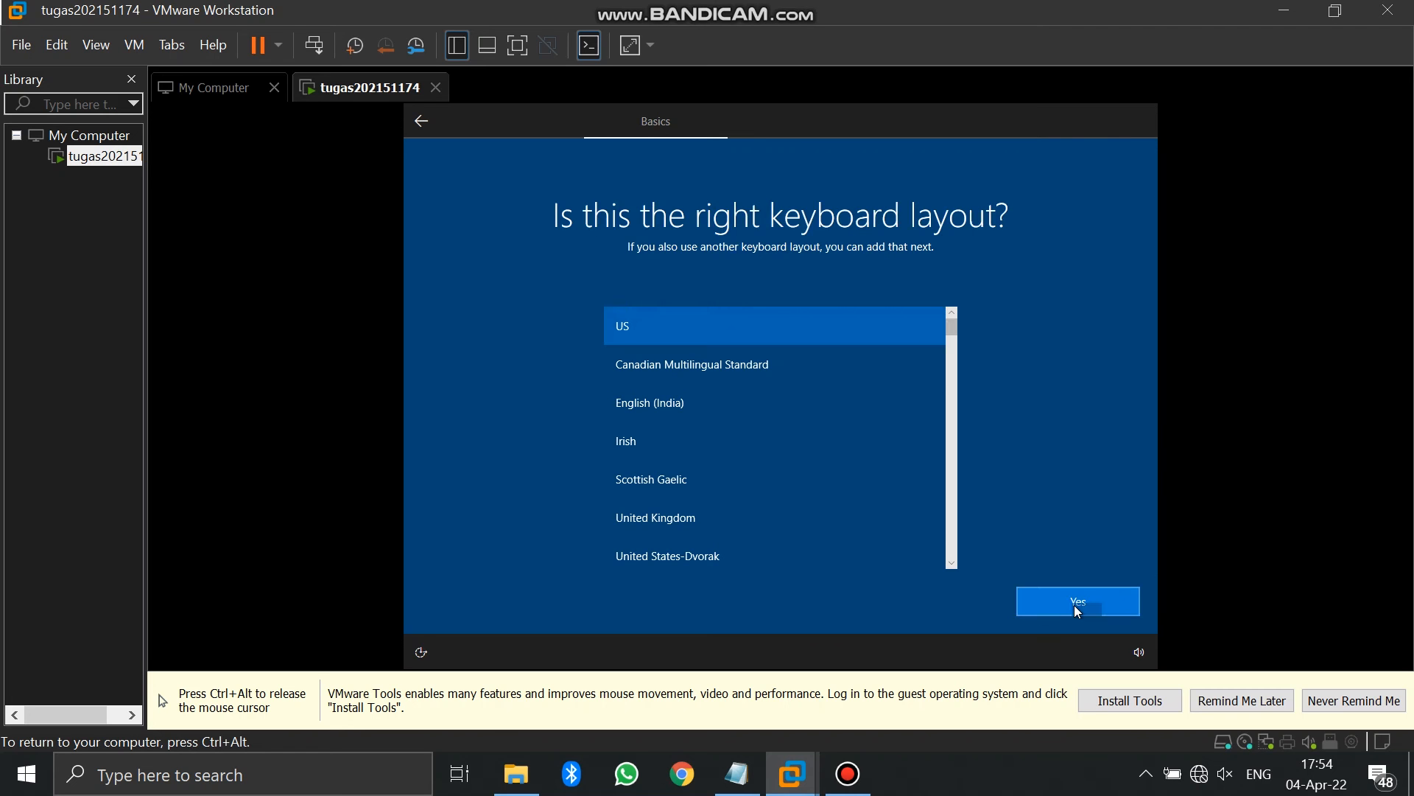
{"action": "left_click", "coordinate": [1077, 609]}
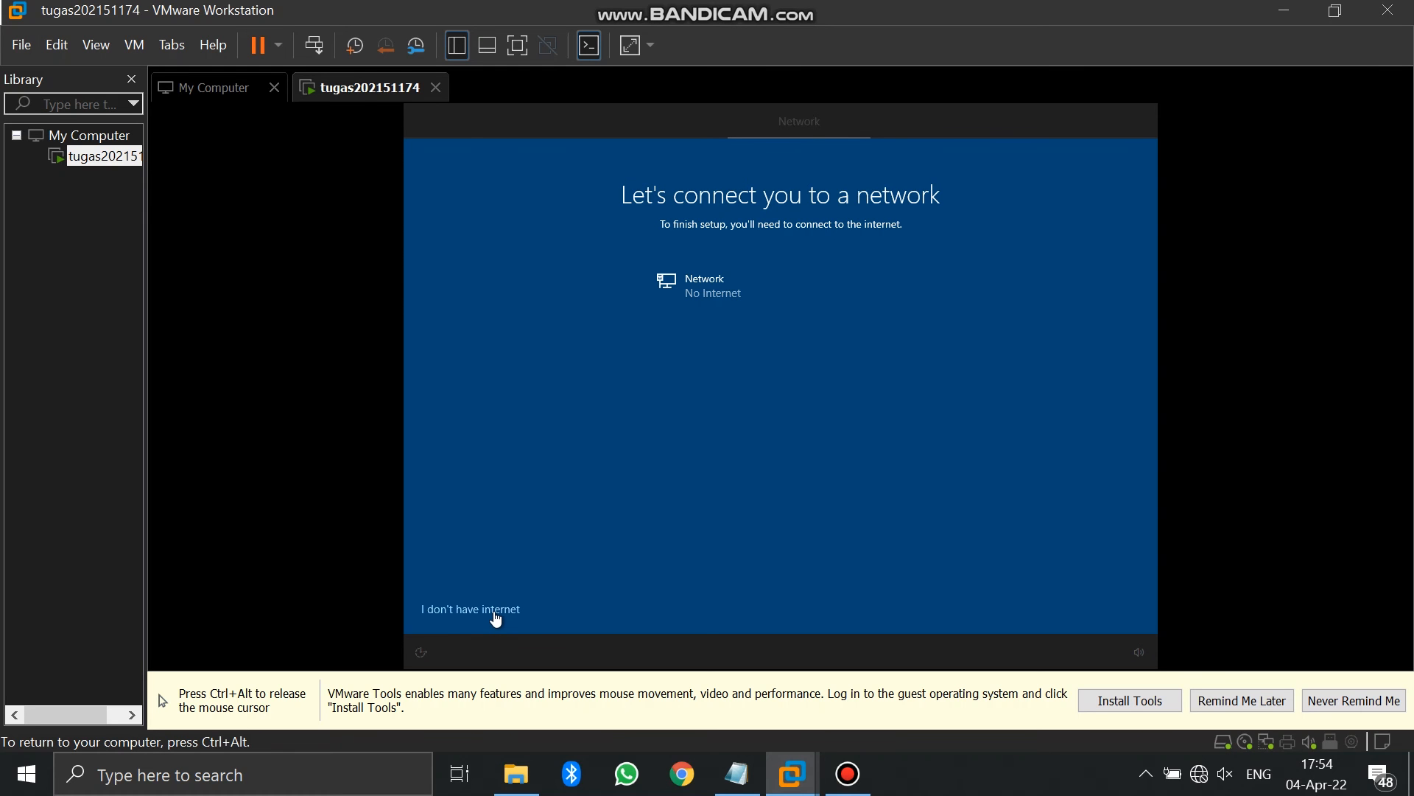
{"action": "left_click", "coordinate": [496, 611]}
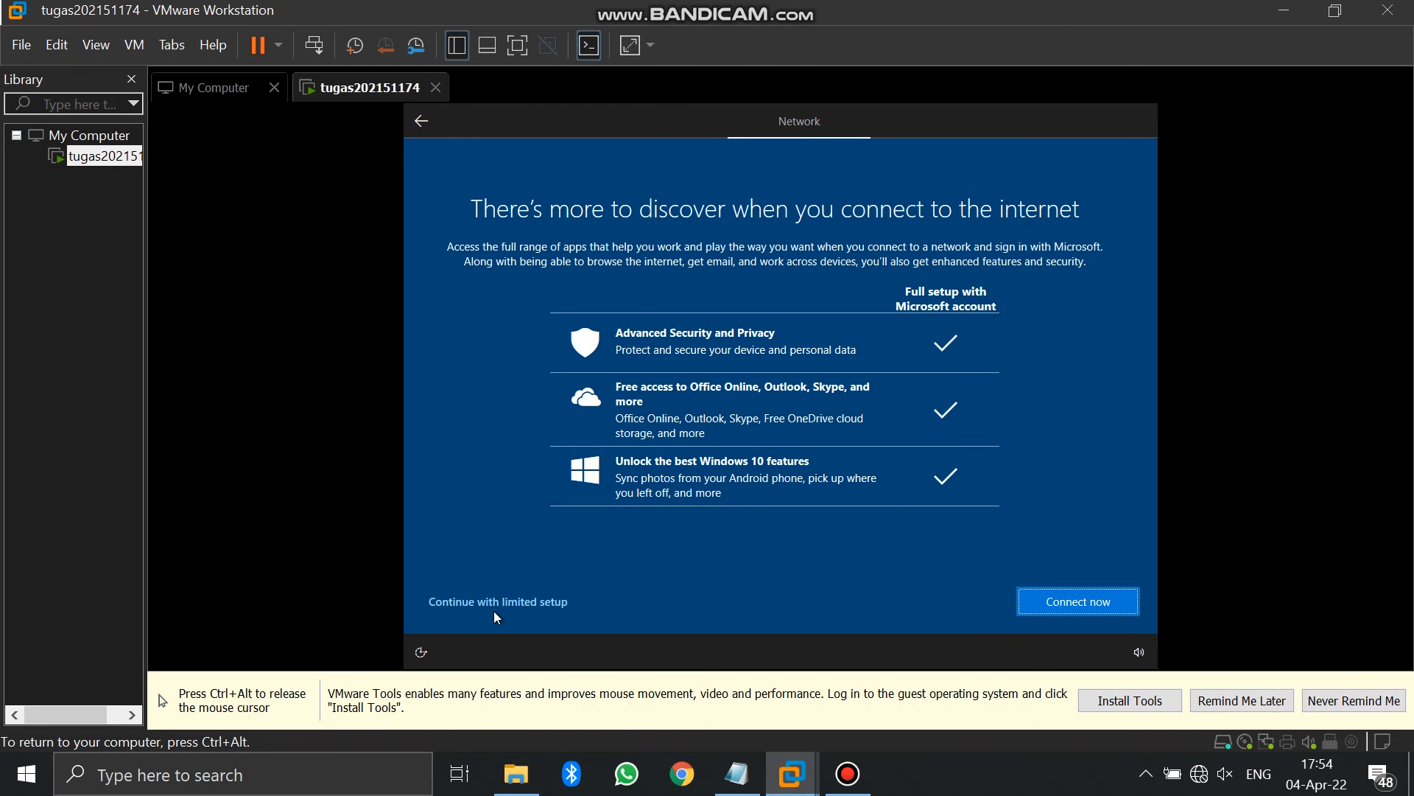
{"action": "left_click", "coordinate": [497, 606]}
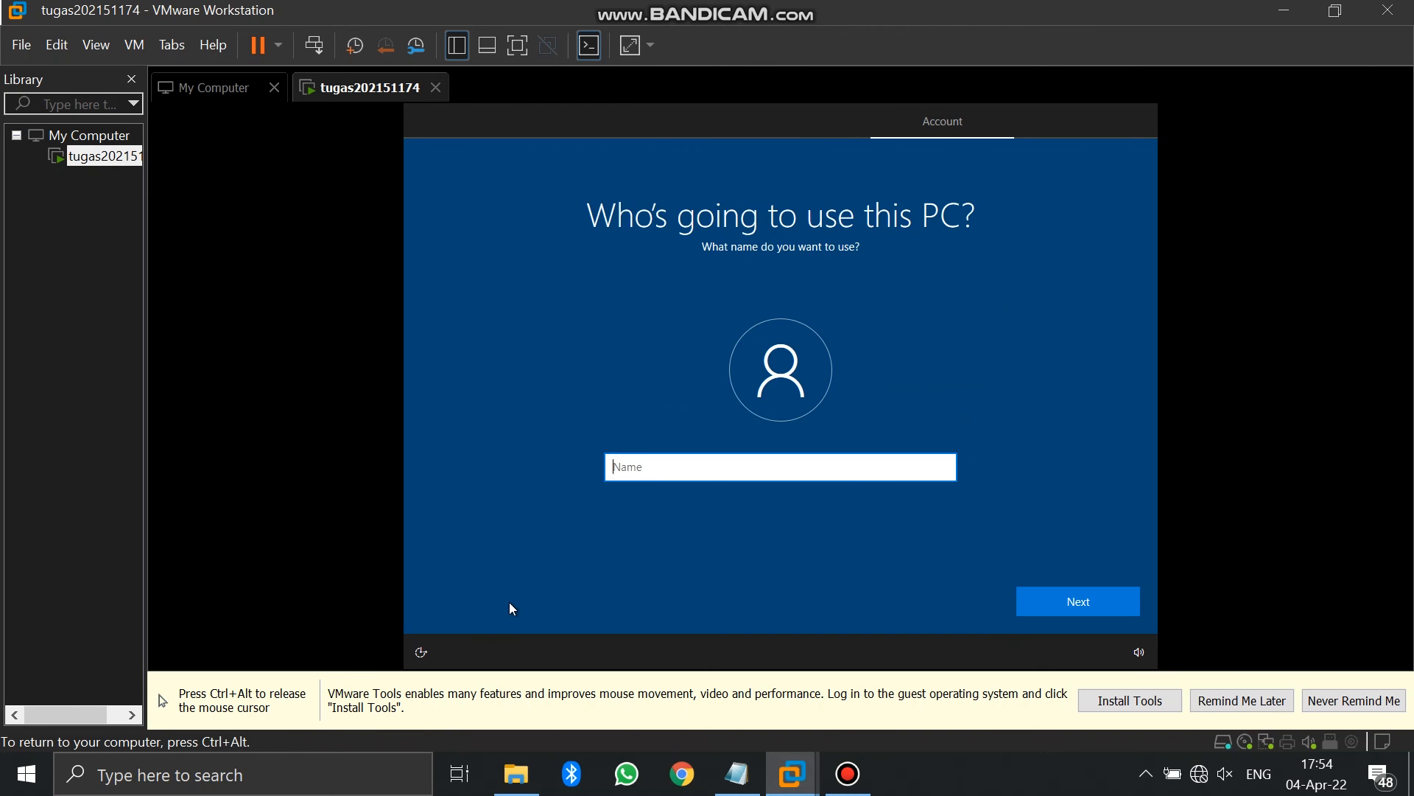
Enter the local account's user name, replacing the mistyped full name with a shorter one
{"action": "key", "text": "ctrl+a"}
{"action": "key", "text": "BackSpace"}
{"action": "left_click", "coordinate": [1073, 611]}
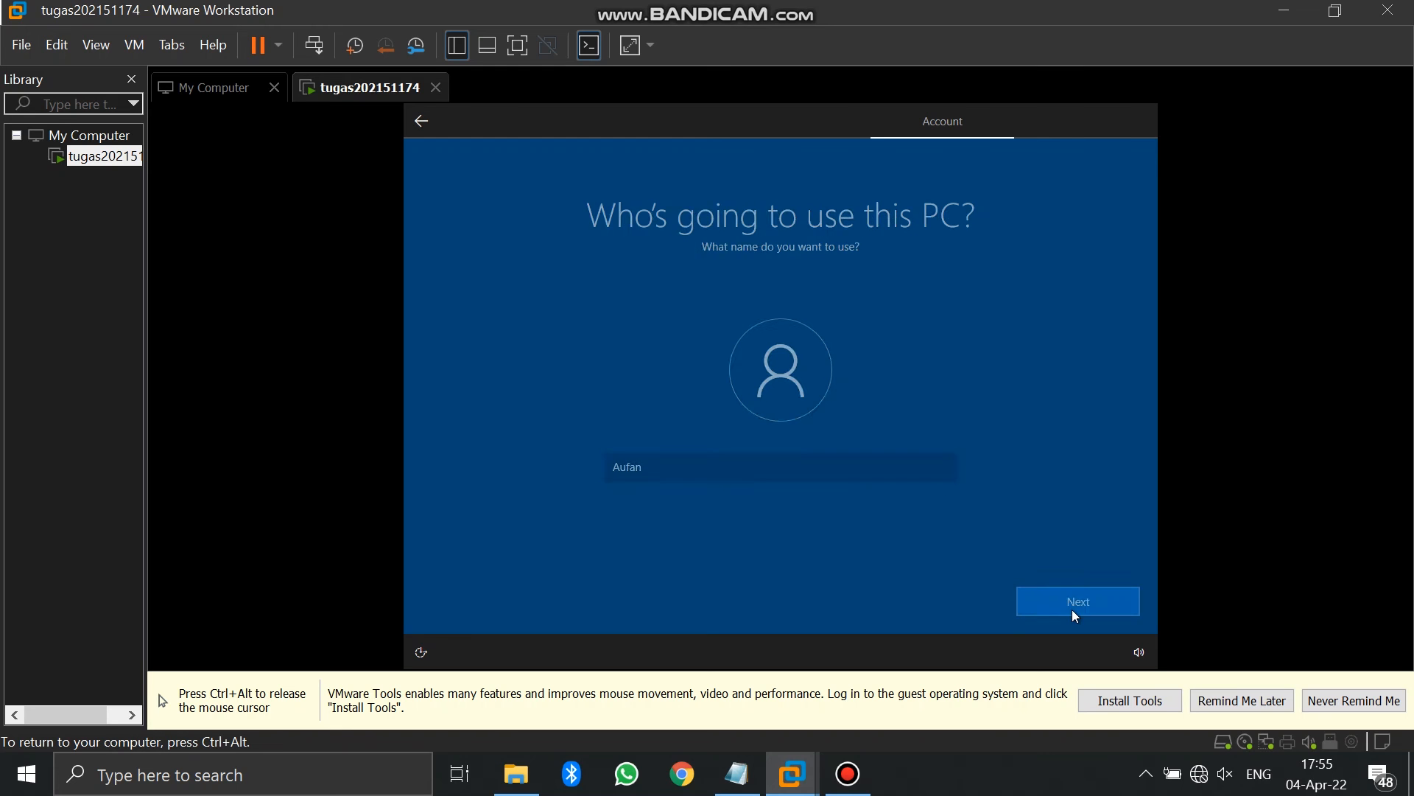
Type the account password and retype it to confirm
{"action": "type", "text": "••••••"}
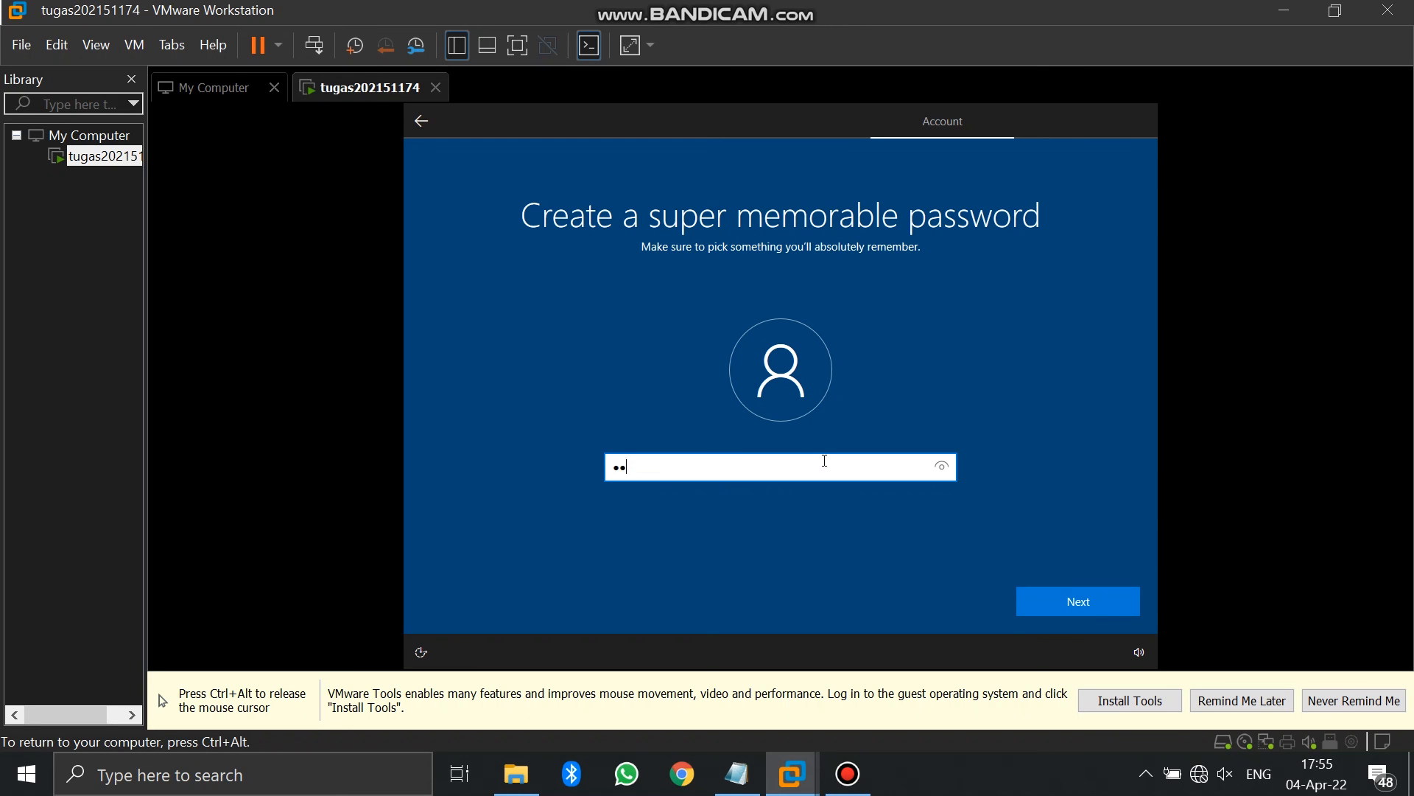
{"action": "type", "text": "•••"}
{"action": "left_click", "coordinate": [1044, 610]}
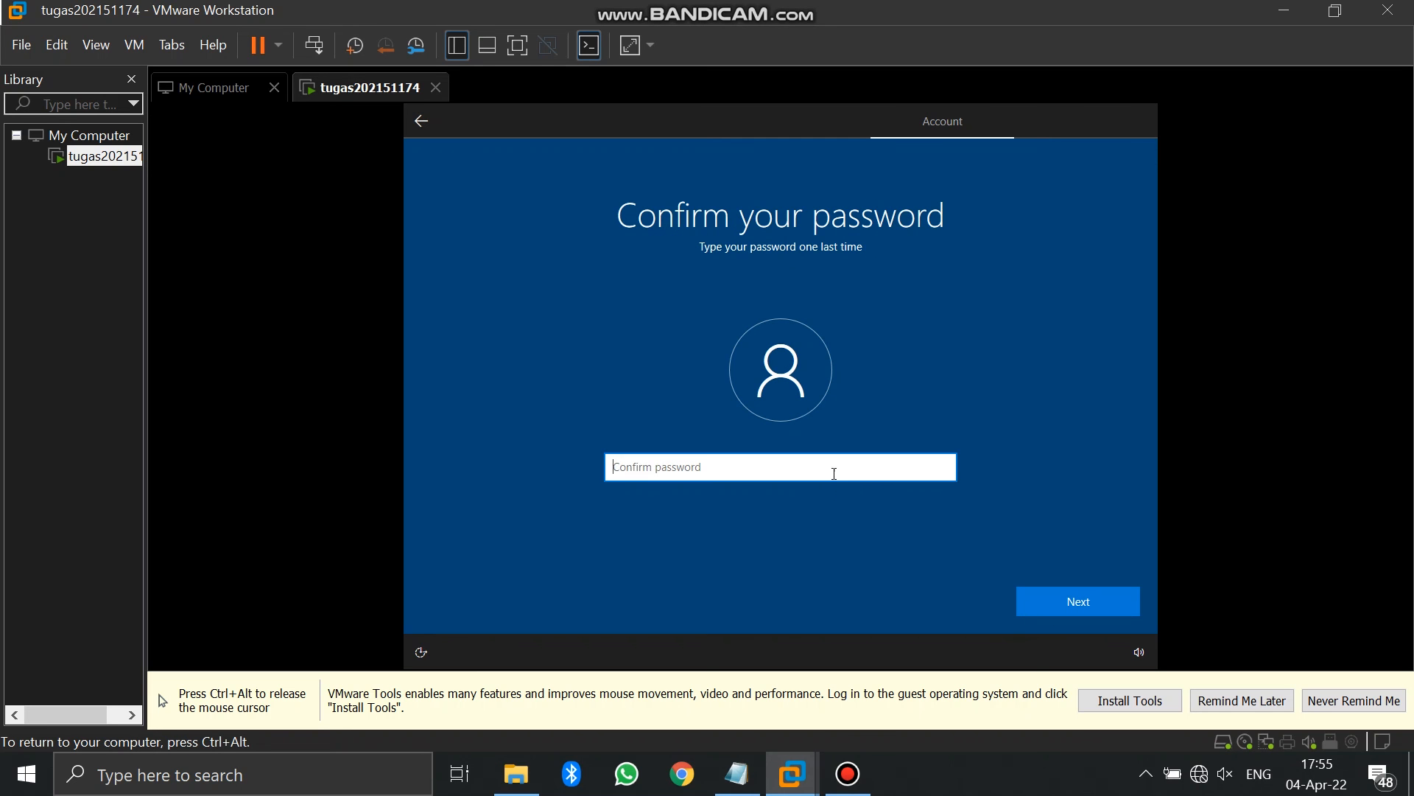
{"action": "type", "text": "•••••••••"}
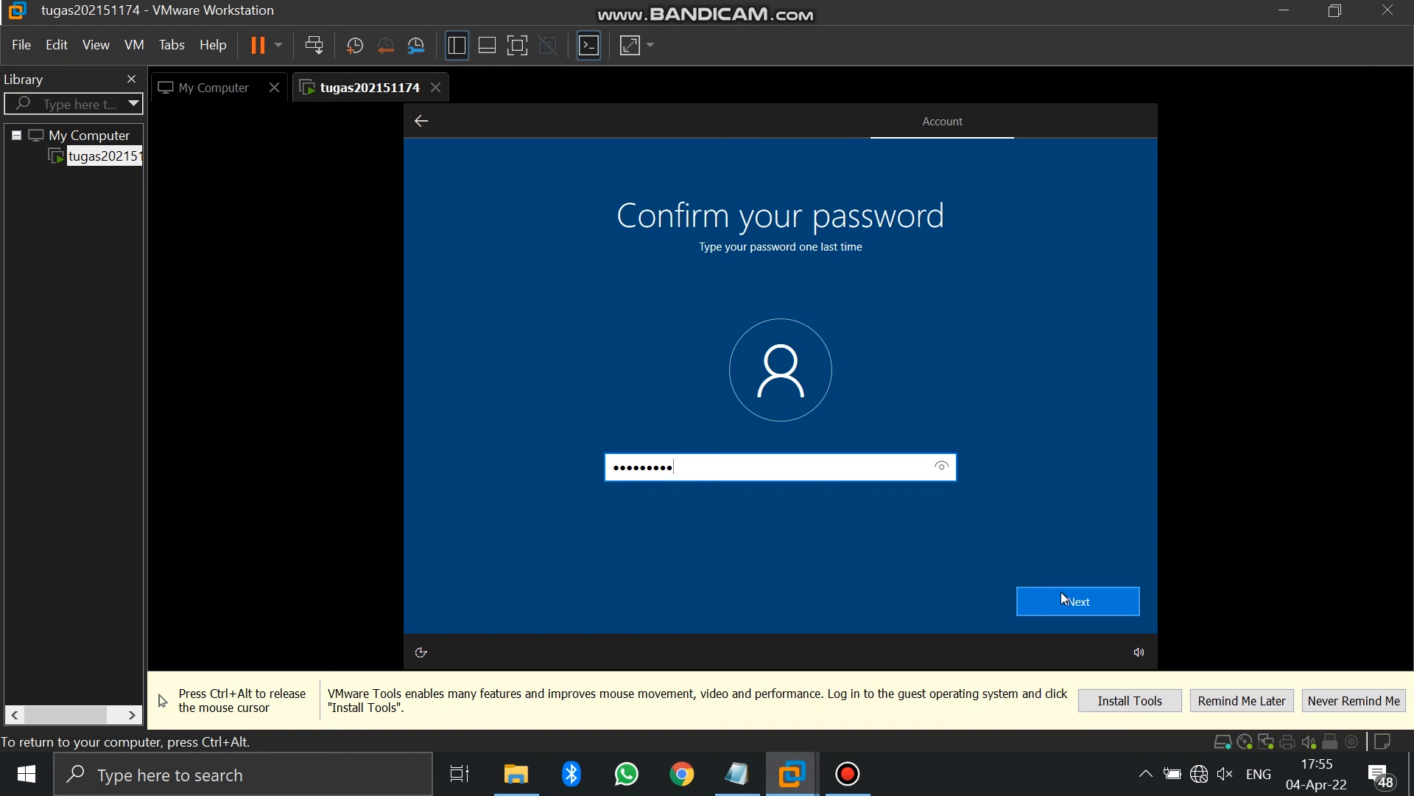
Check the confirmed password, then answer the first security question
{"action": "left_click", "coordinate": [948, 469]}
{"action": "left_click", "coordinate": [1044, 603]}
{"action": "left_click", "coordinate": [904, 483]}
{"action": "left_click", "coordinate": [904, 483]}
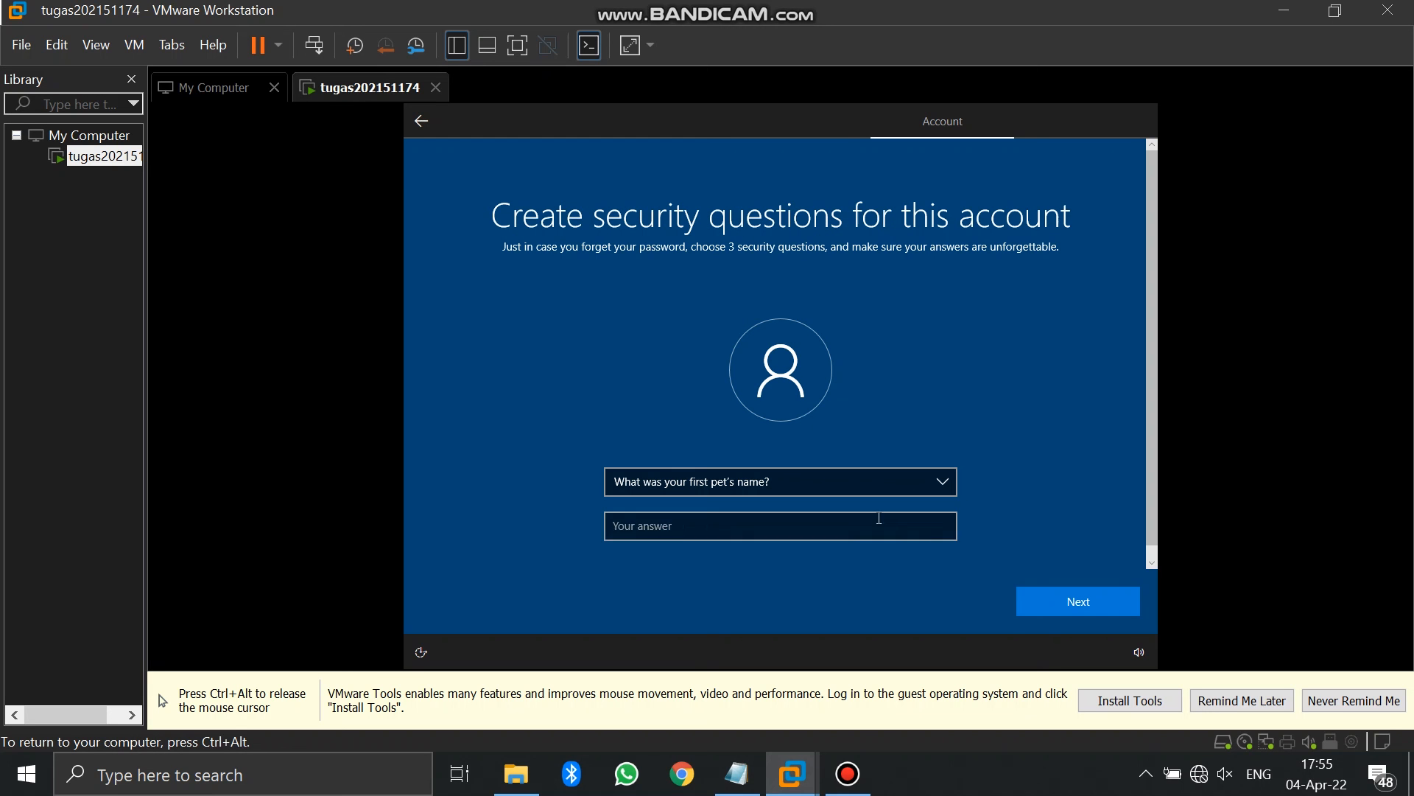
{"action": "left_click", "coordinate": [870, 528]}
{"action": "type", "text": "Oyen"}
{"action": "left_click", "coordinate": [1085, 604]}
Choose the city-of-birth security question and enter its answer
{"action": "left_click", "coordinate": [827, 484]}
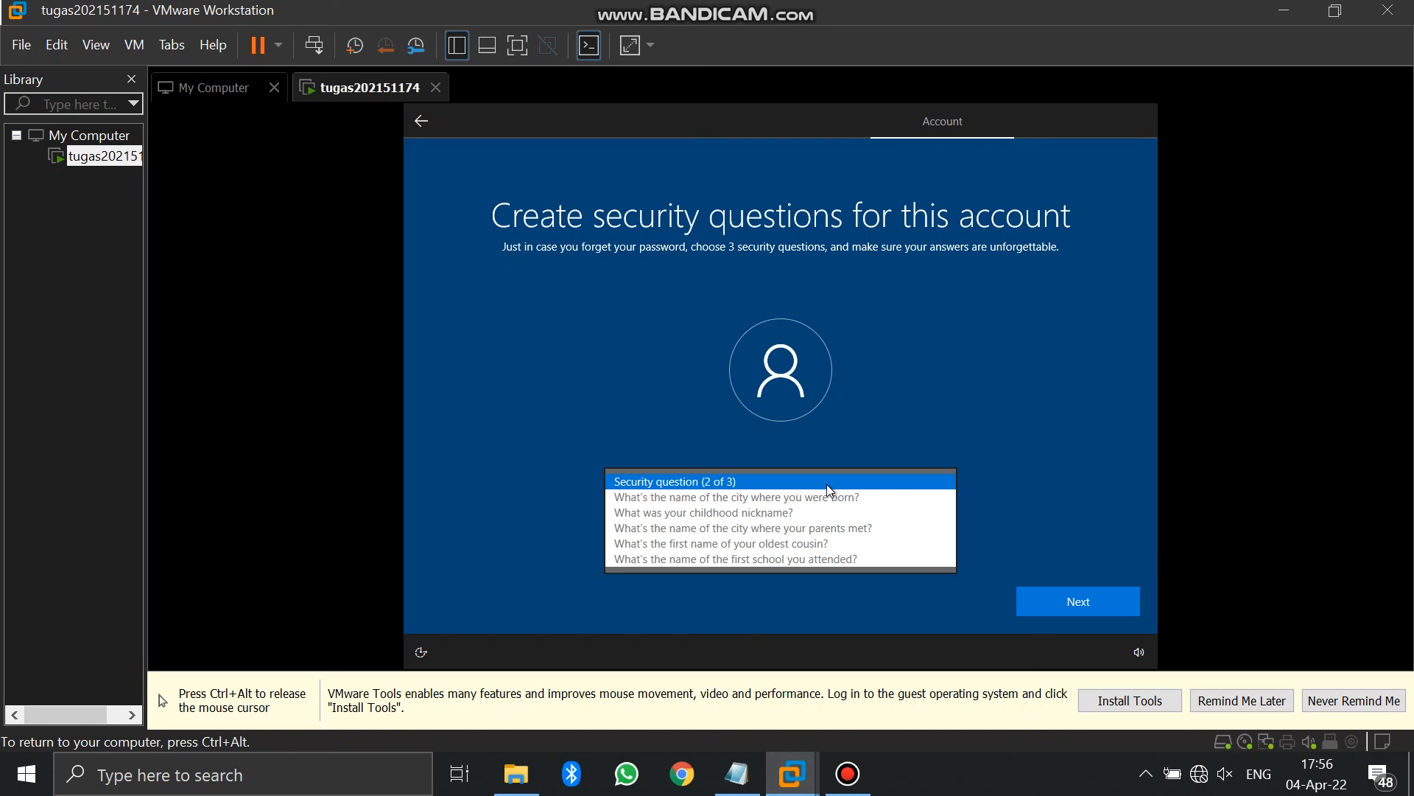
{"action": "left_click", "coordinate": [824, 497]}
{"action": "left_click", "coordinate": [823, 526]}
{"action": "type", "text": "Palembang"}
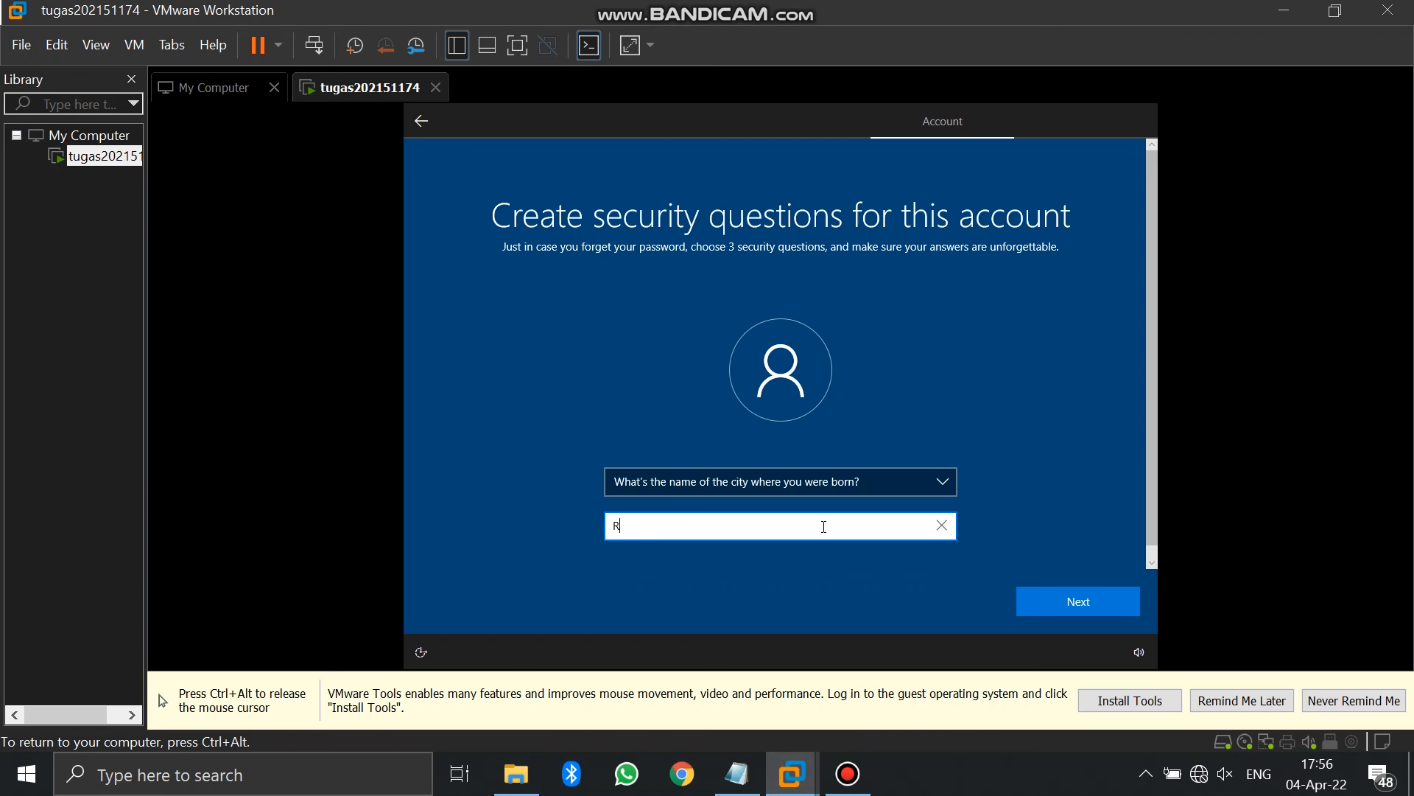
{"action": "left_click", "coordinate": [1065, 603]}
Answer the childhood-nickname security question, then accept the privacy settings and Cortana prompts
{"action": "left_click", "coordinate": [922, 492]}
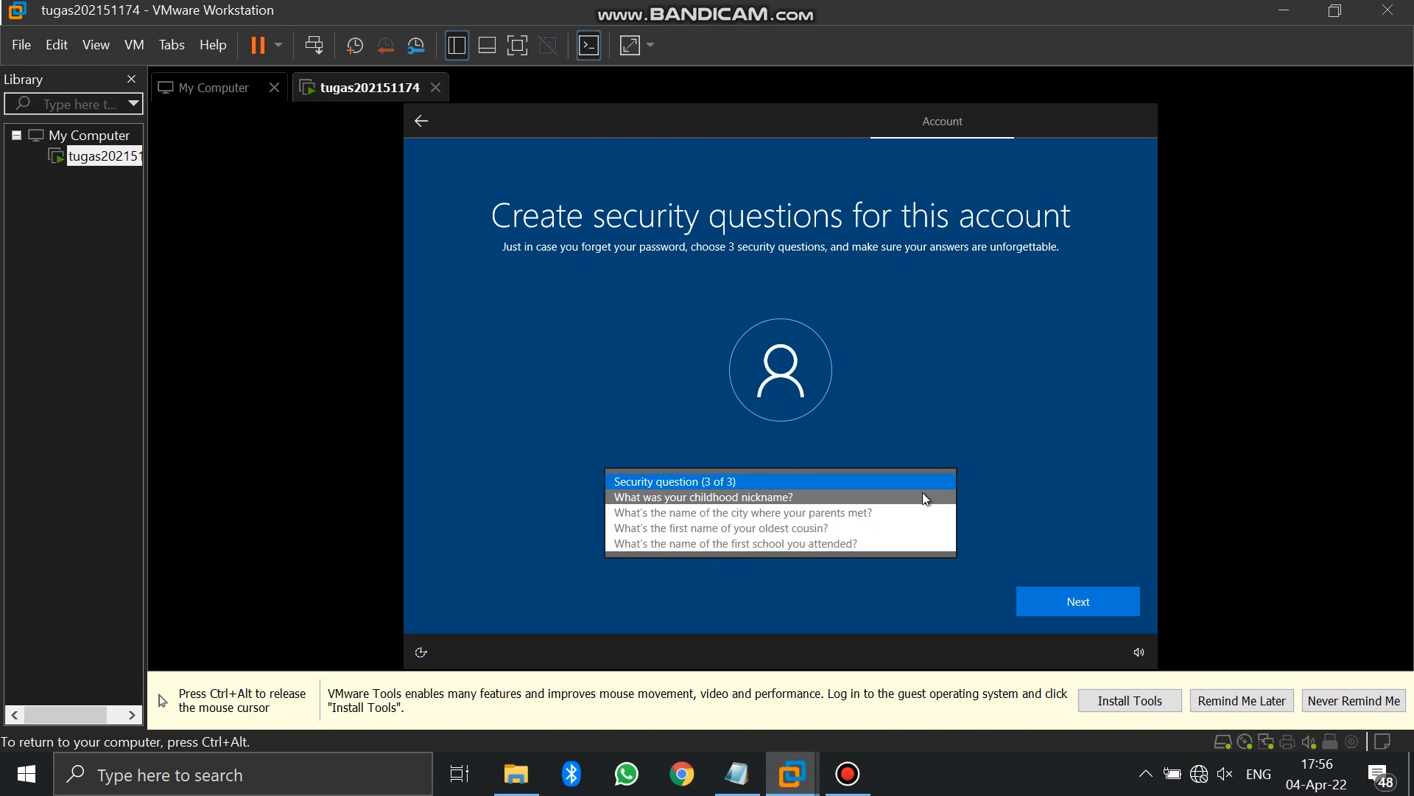
{"action": "left_click", "coordinate": [922, 493]}
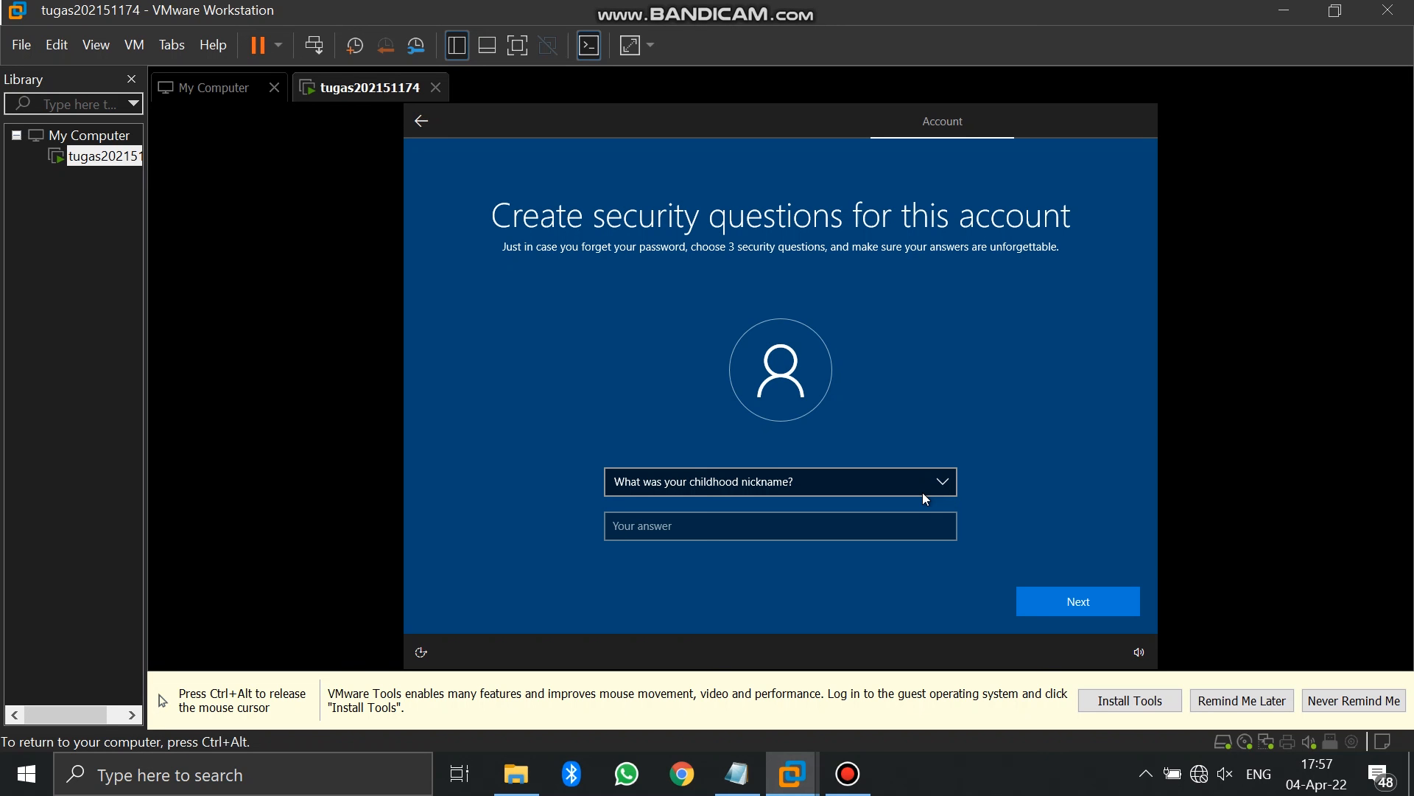
{"action": "left_click", "coordinate": [906, 523]}
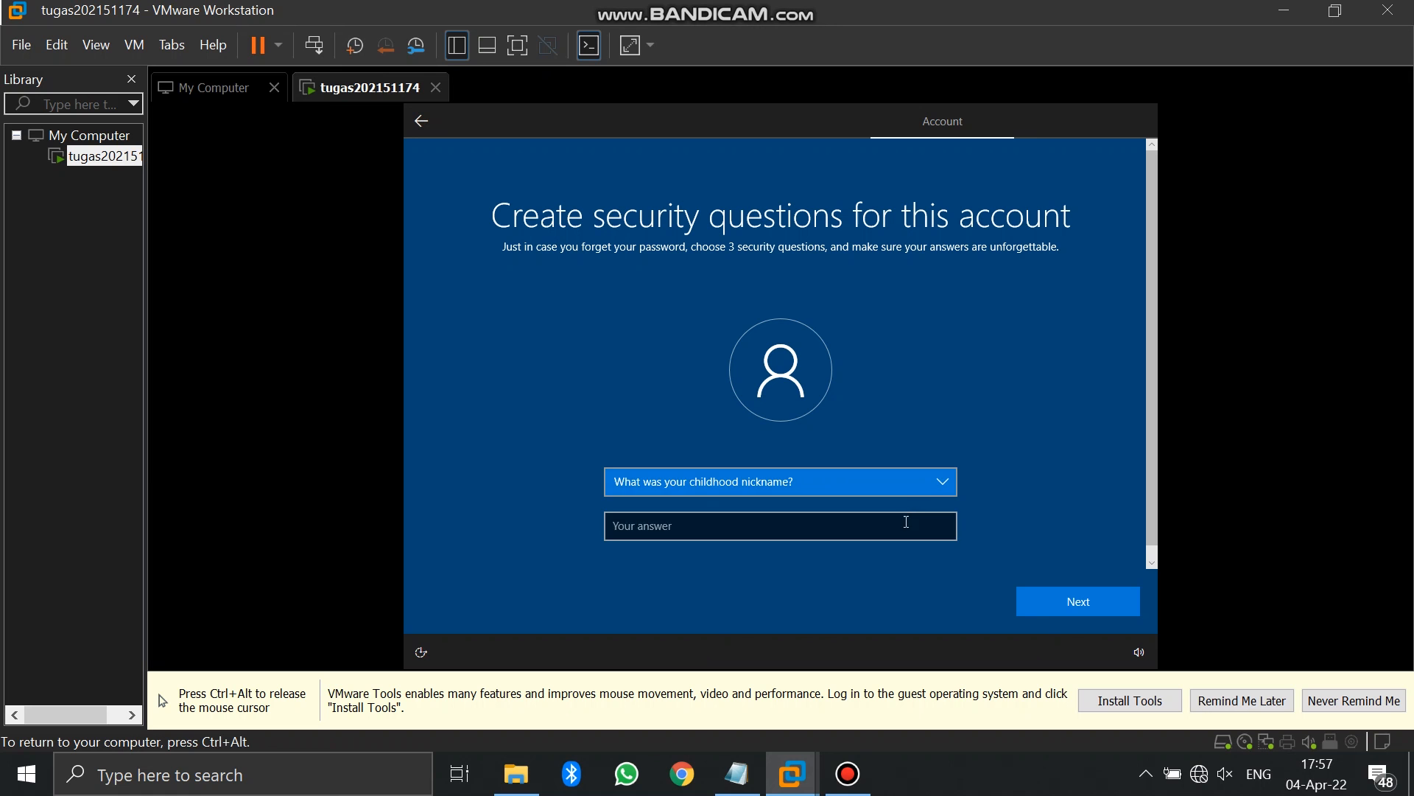
{"action": "type", "text": "Mamat"}
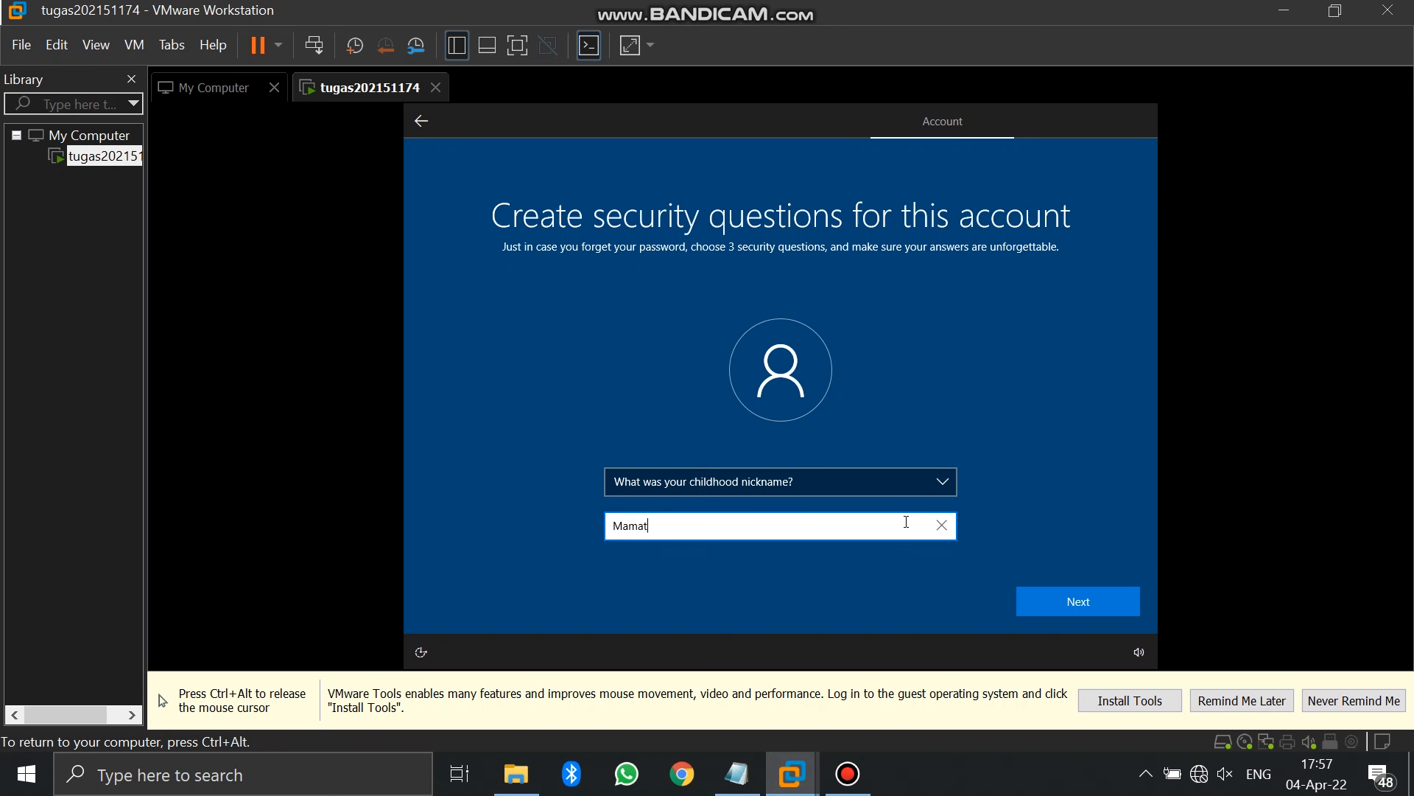
{"action": "left_click", "coordinate": [1070, 604]}
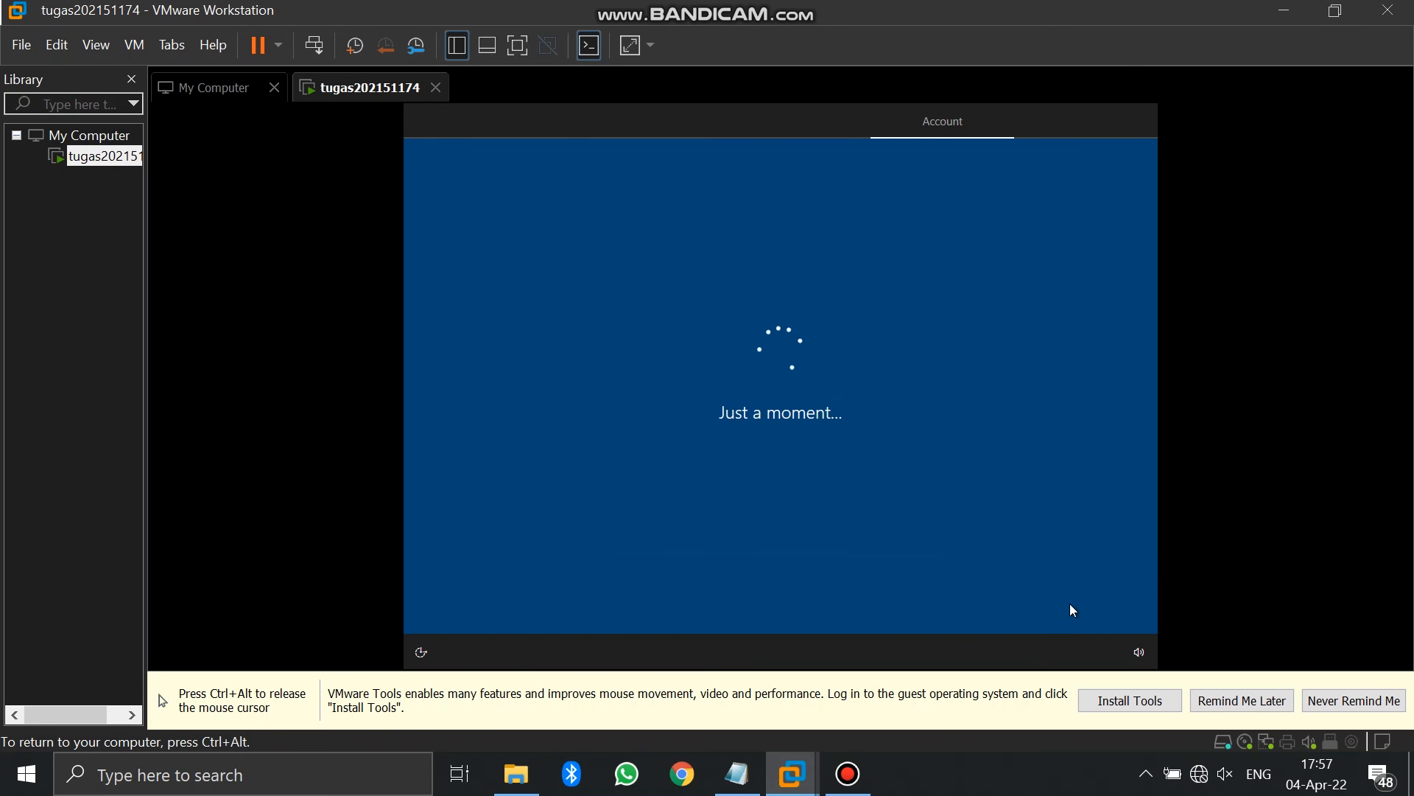
{"action": "left_click", "coordinate": [1072, 604]}
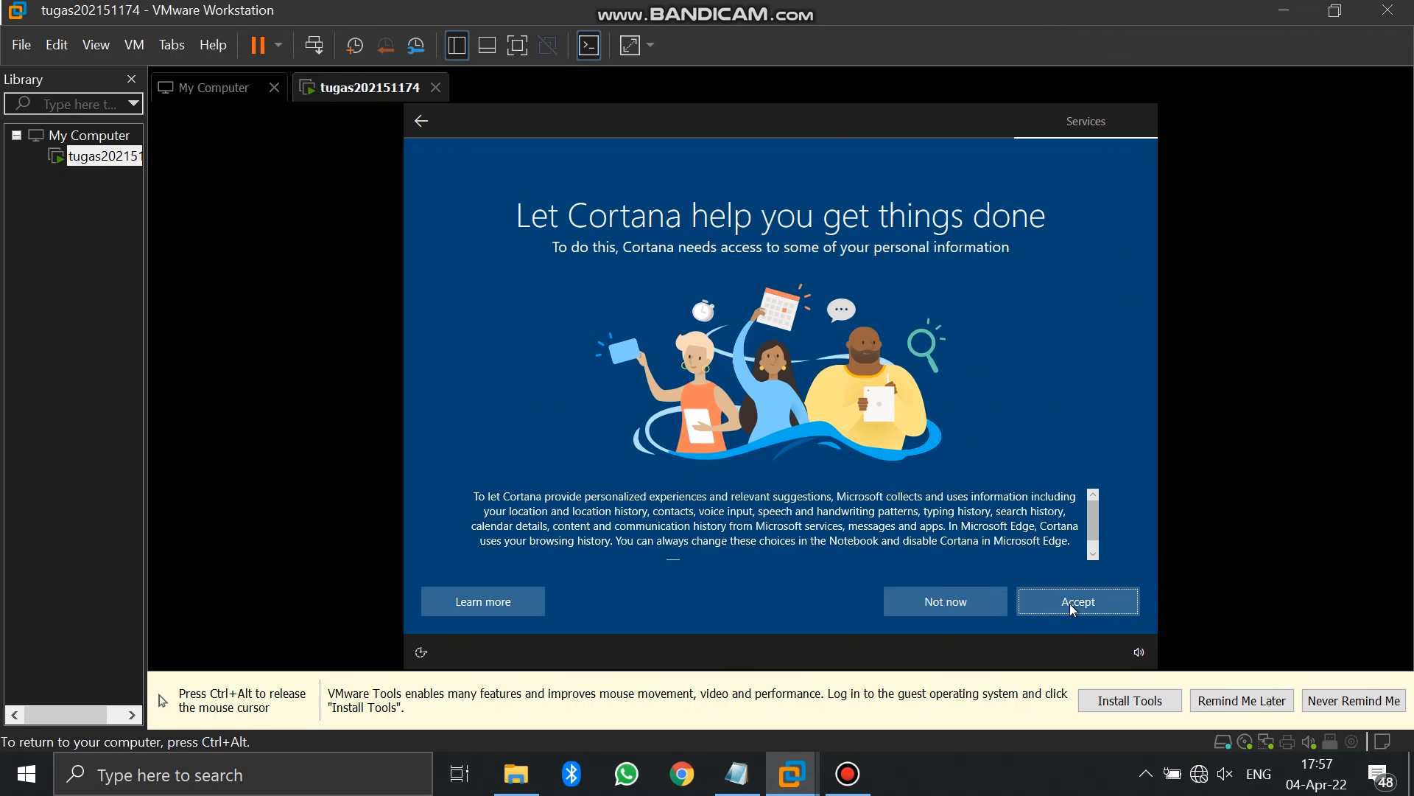
{"action": "left_click", "coordinate": [1073, 604]}
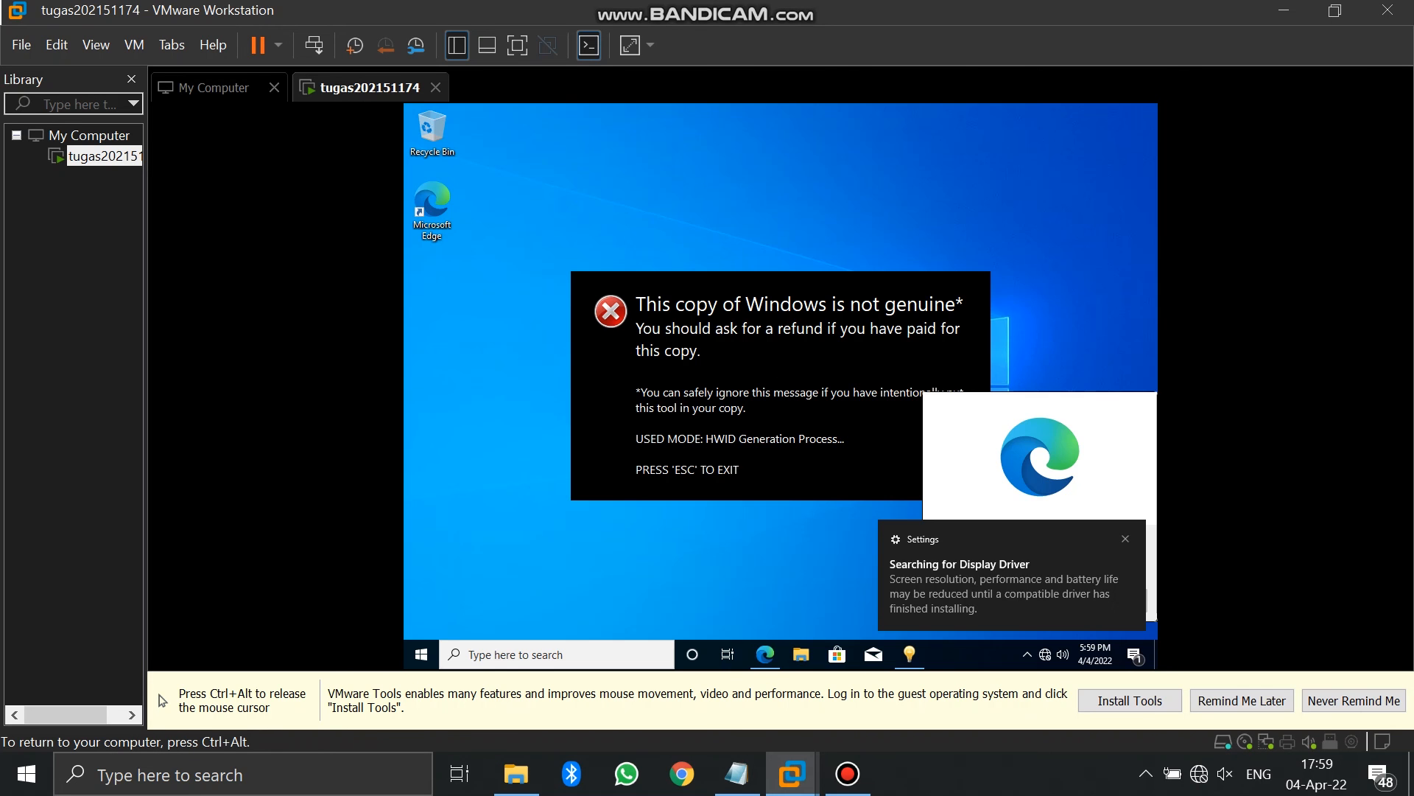
Dismiss the desktop pop-ups and open Date & time settings by searching 'date'
{"action": "left_click", "coordinate": [1110, 596]}
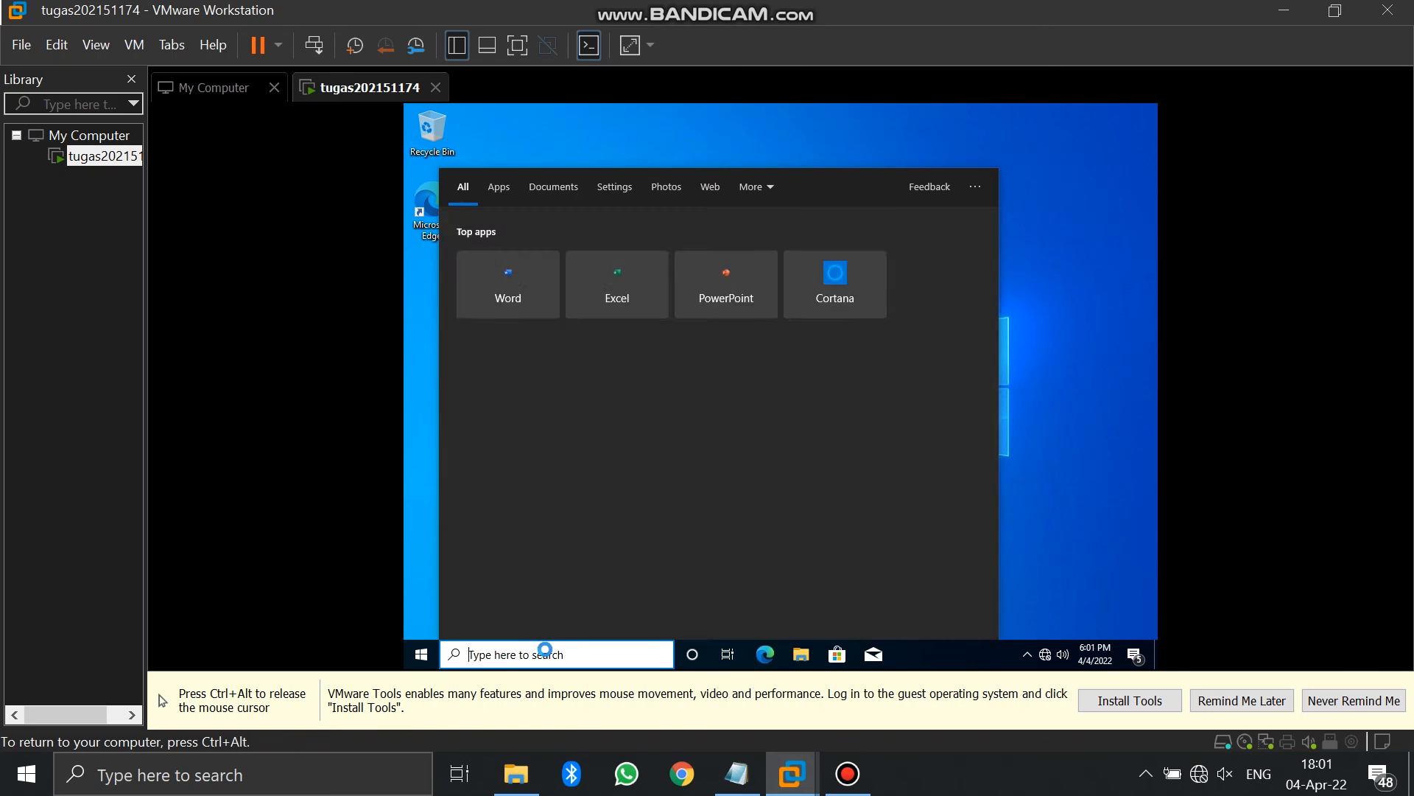
{"action": "type", "text": "date"}
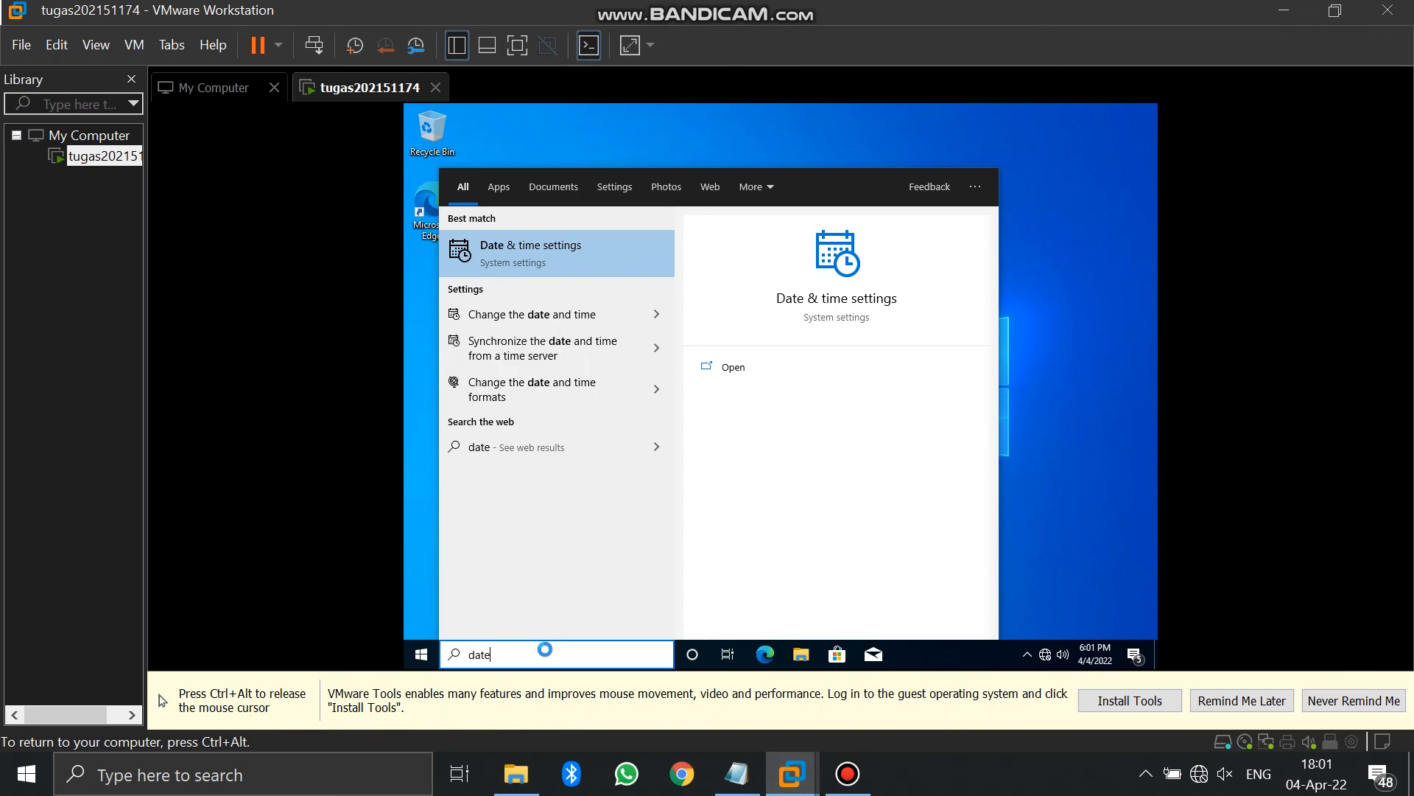
{"action": "left_click", "coordinate": [525, 265]}
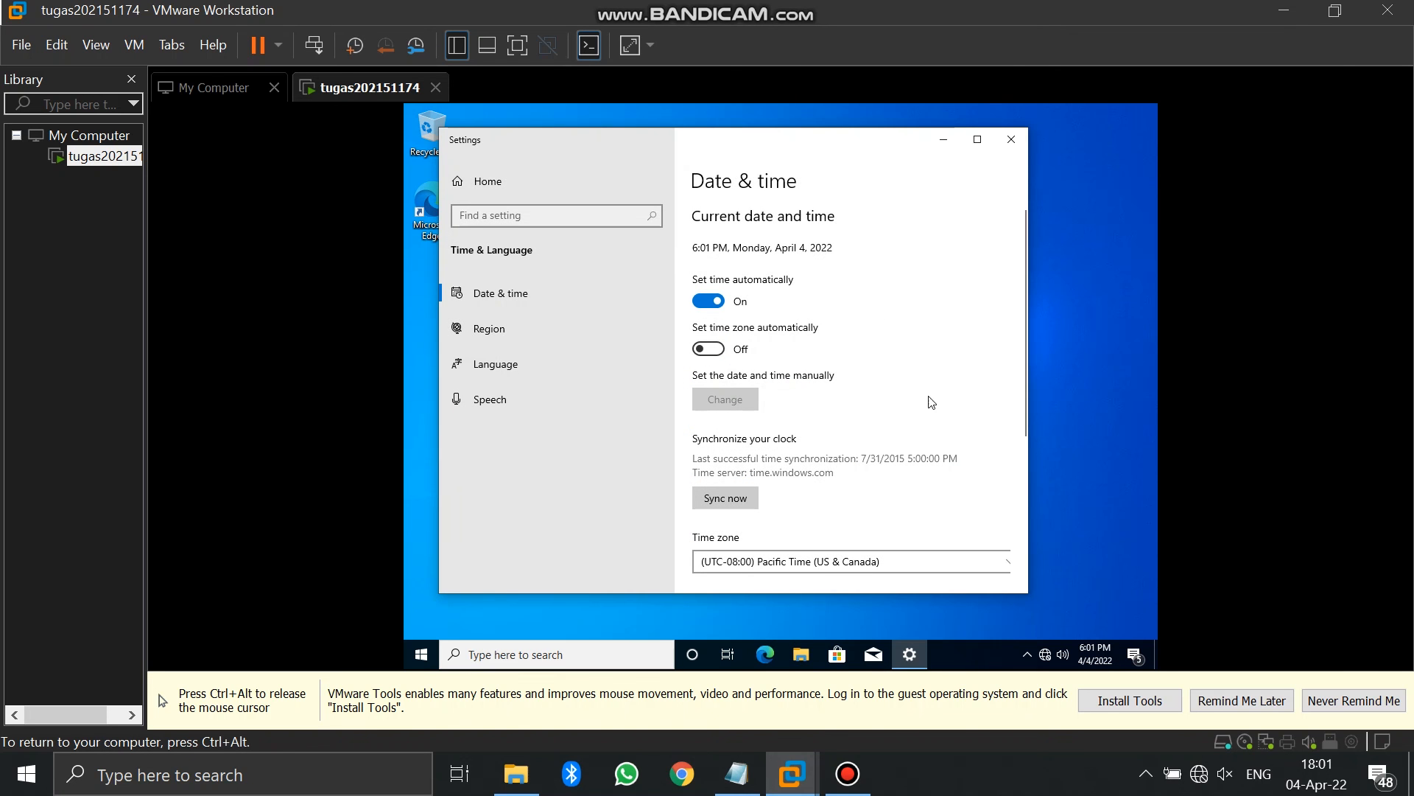
{"action": "left_click", "coordinate": [716, 349]}
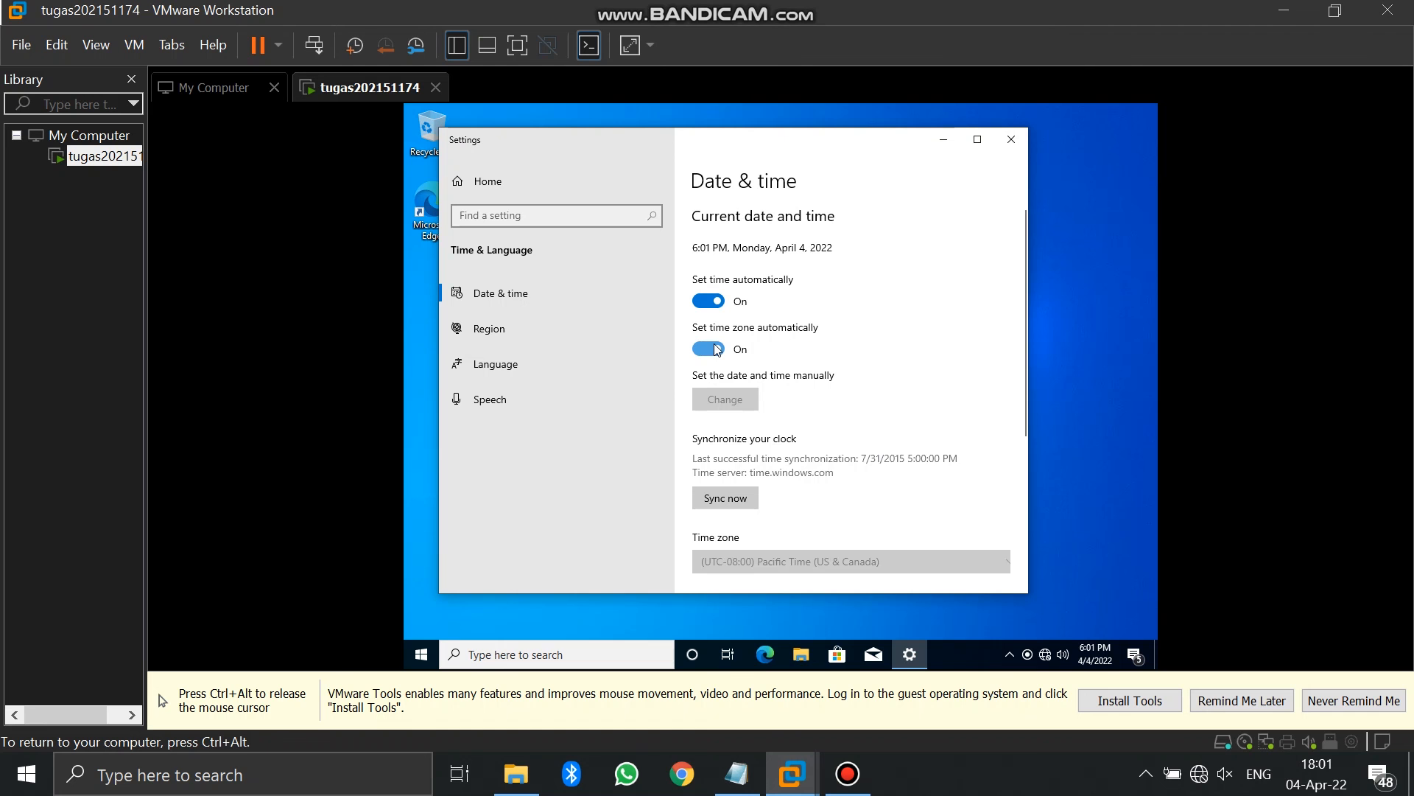
{"action": "left_click", "coordinate": [717, 350]}
Pick (UTC+07:00) Bangkok, Hanoi, Jakarta as the time zone and turn automatic time zone on
{"action": "left_click", "coordinate": [871, 562]}
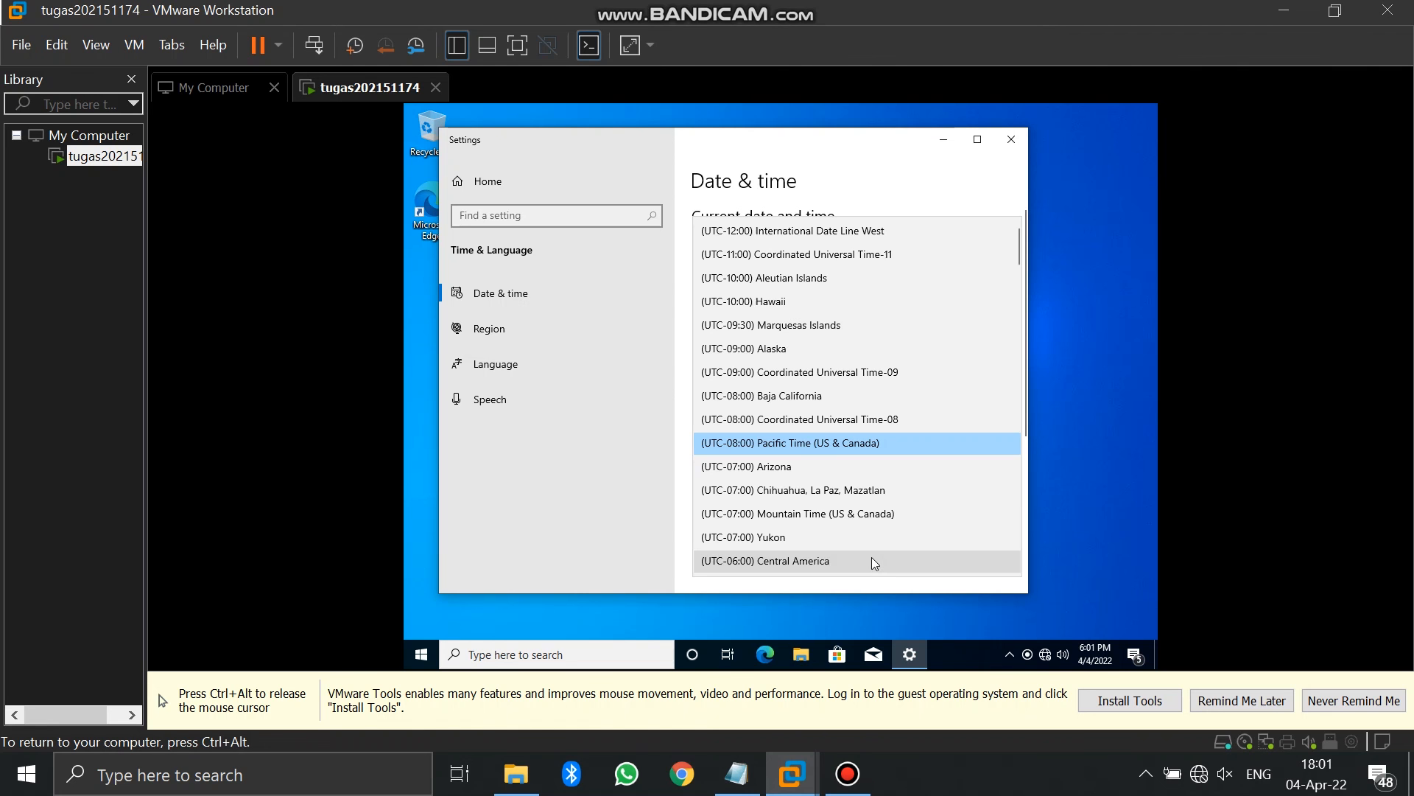
{"action": "scroll", "coordinate": [1022, 267], "scroll_direction": "down", "scroll_amount": 10}
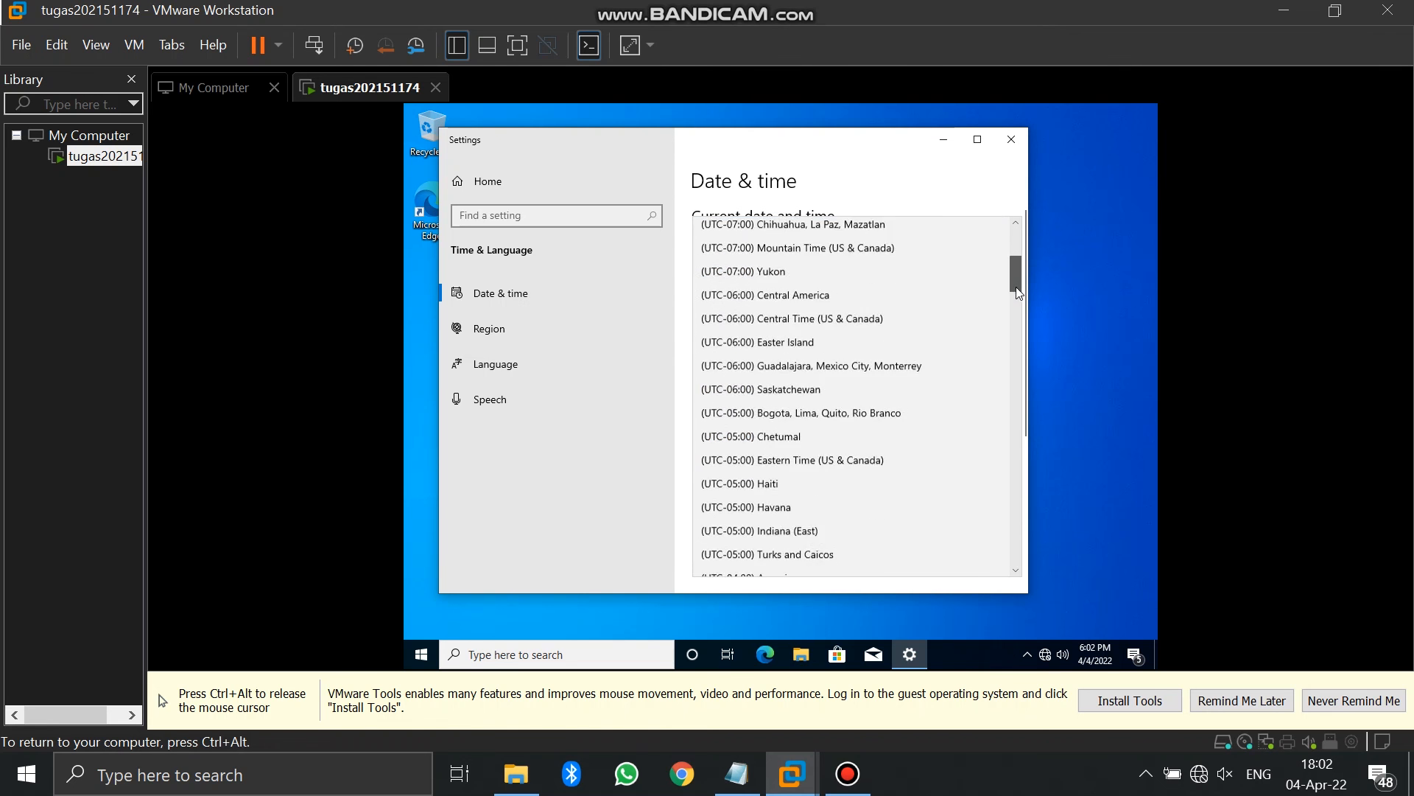
{"action": "left_click_drag", "start_coordinate": [1018, 329], "coordinate": [1028, 479]}
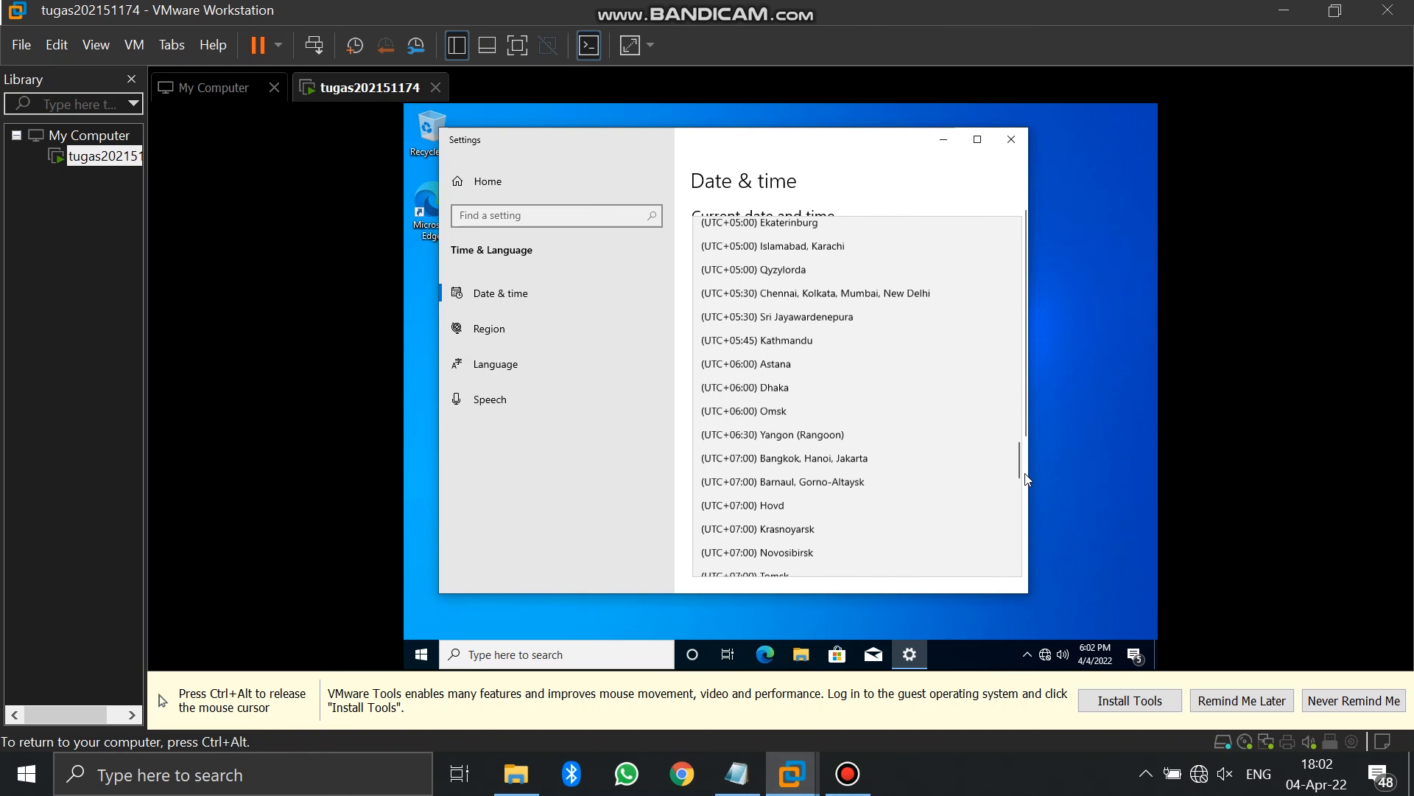
{"action": "left_click", "coordinate": [941, 464]}
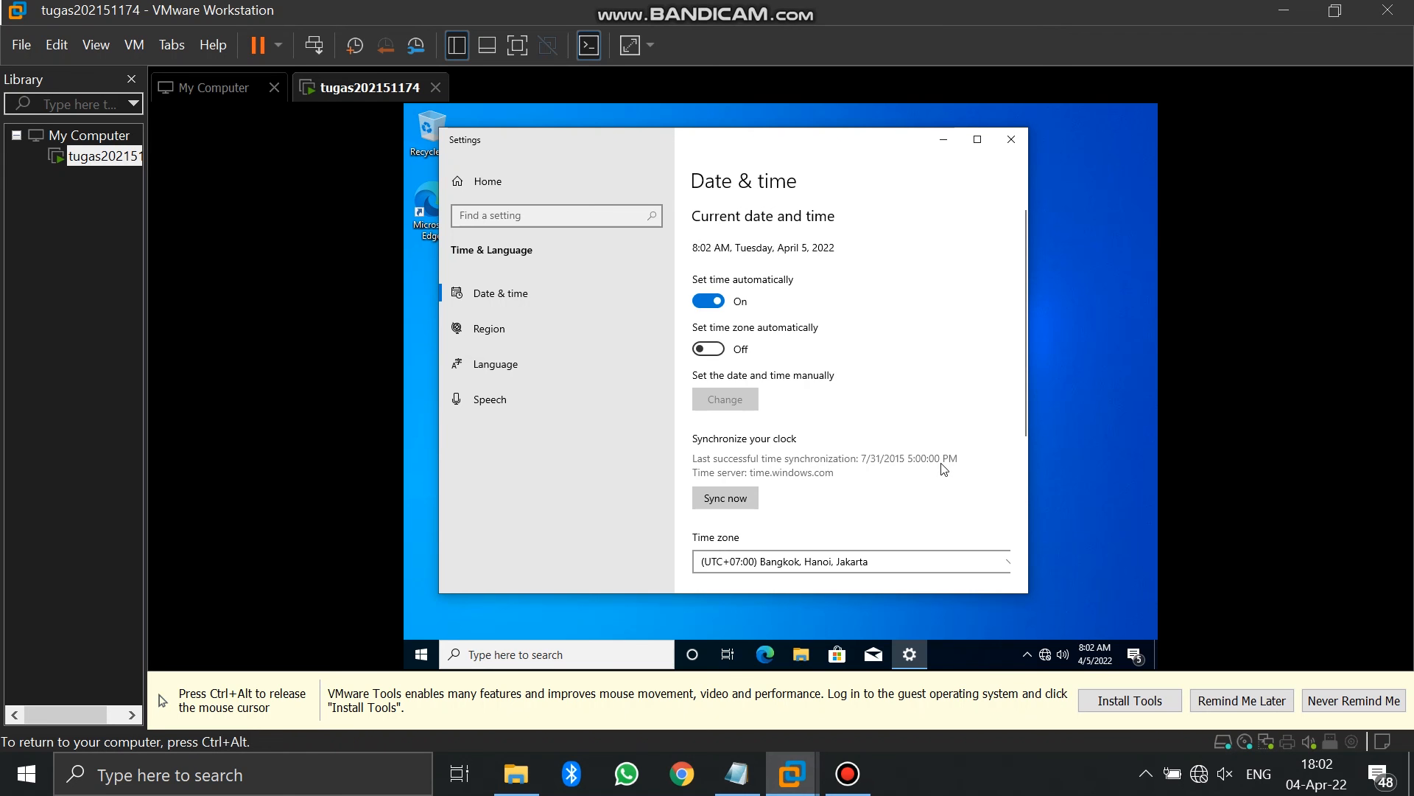
{"action": "left_click", "coordinate": [708, 349]}
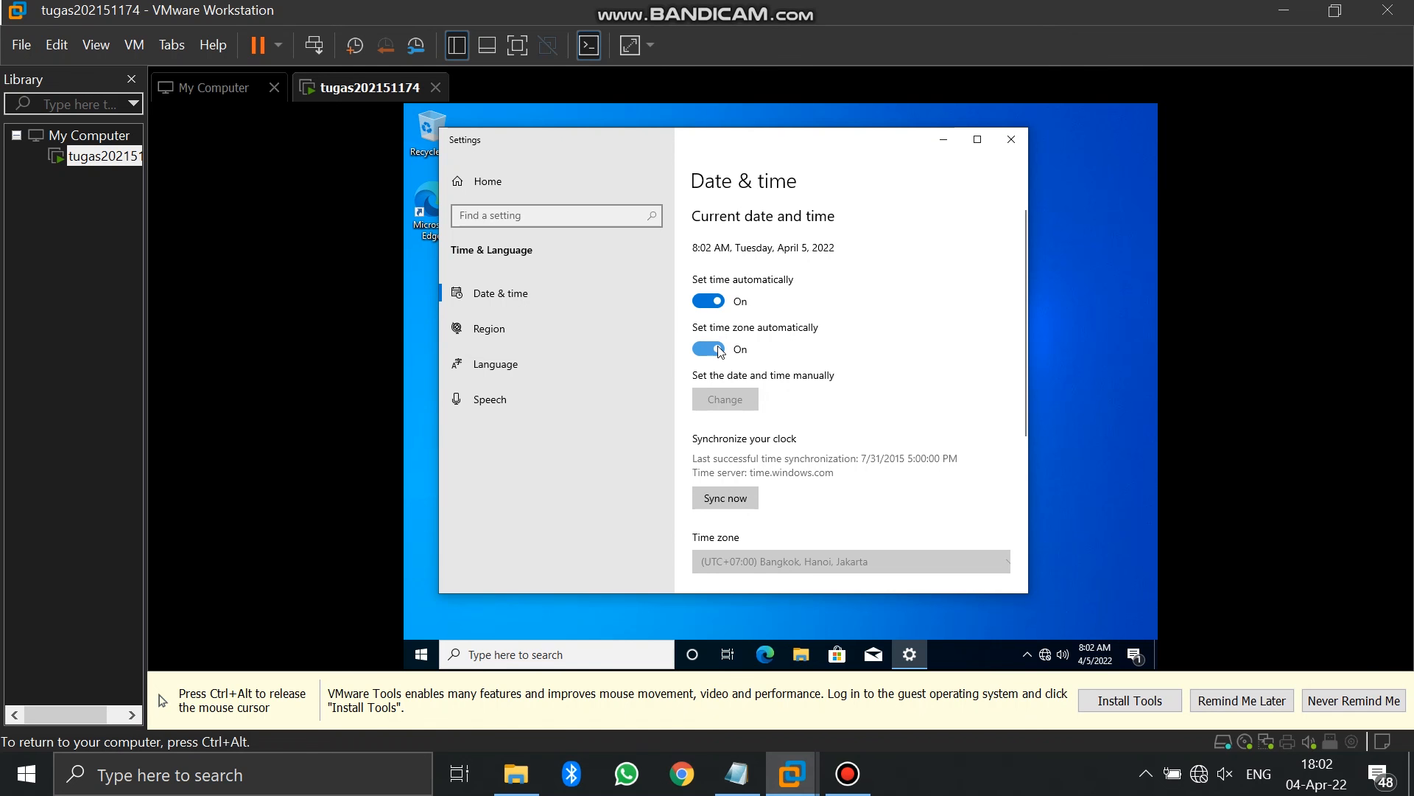
{"action": "left_click", "coordinate": [1011, 139]}
{"action": "left_click", "coordinate": [1095, 653]}
Open File Explorer and format drive D: as NTFS
{"action": "right_click", "coordinate": [980, 442]}
{"action": "left_click", "coordinate": [806, 656]}
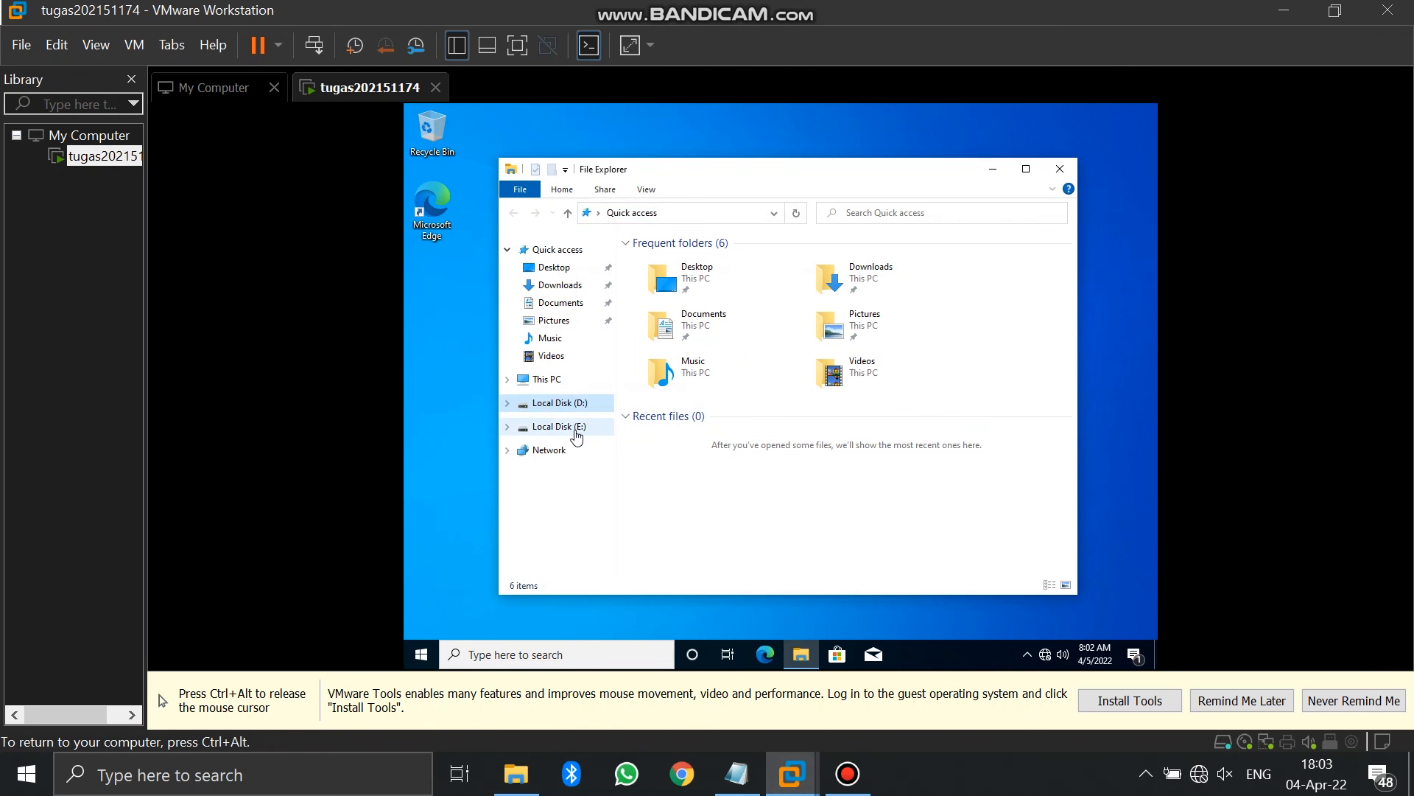
{"action": "left_click", "coordinate": [577, 434]}
{"action": "left_click", "coordinate": [882, 394]}
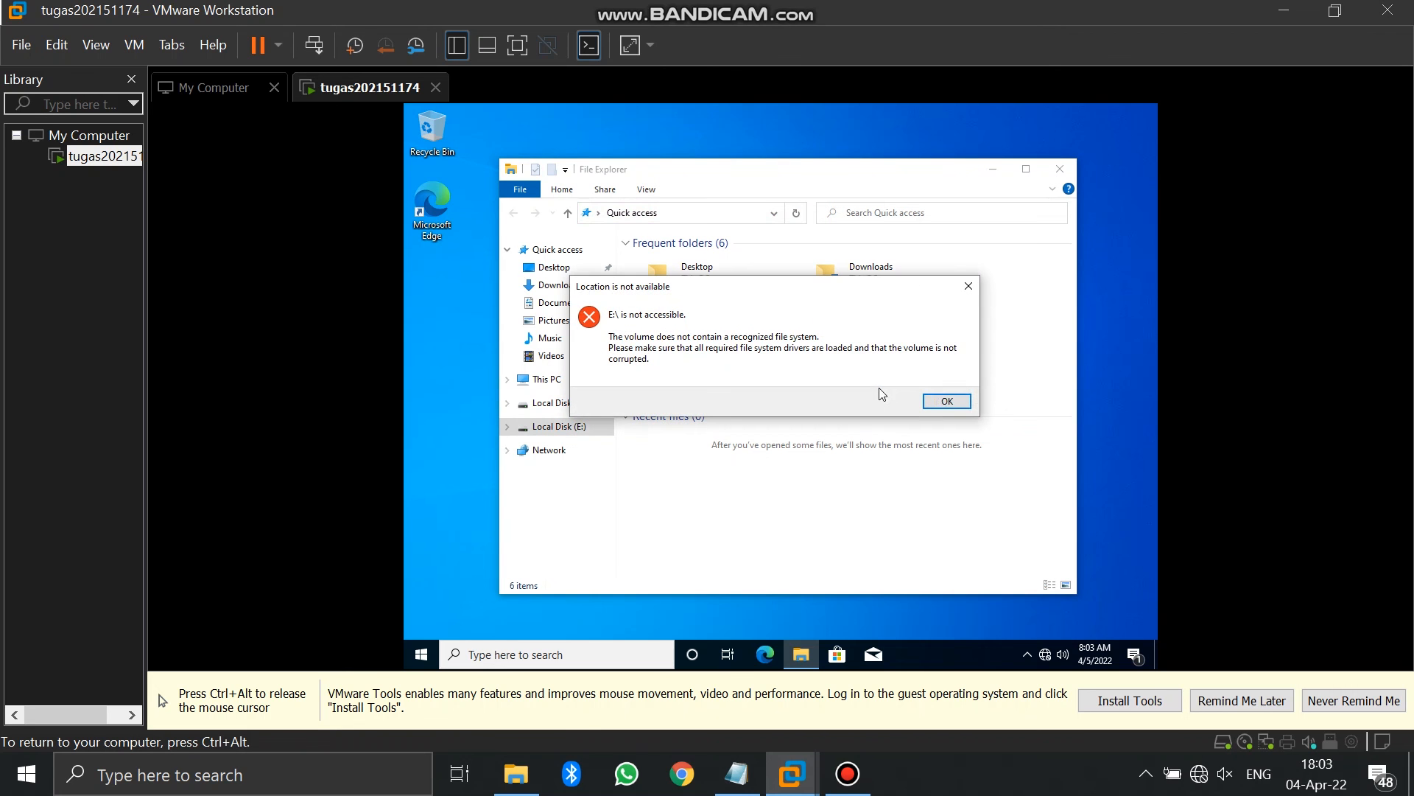
{"action": "left_click", "coordinate": [938, 402]}
{"action": "left_click", "coordinate": [519, 404]}
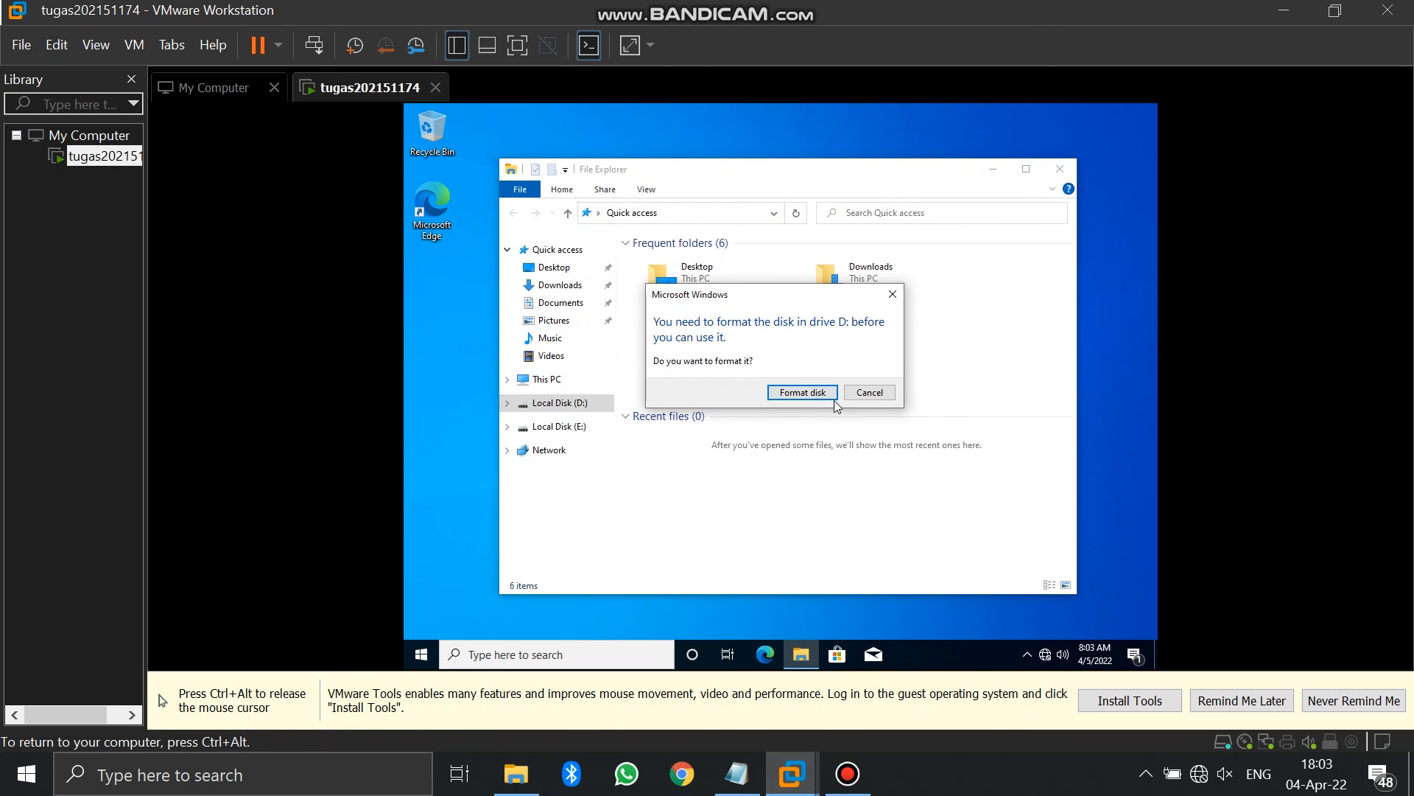
{"action": "left_click", "coordinate": [830, 396]}
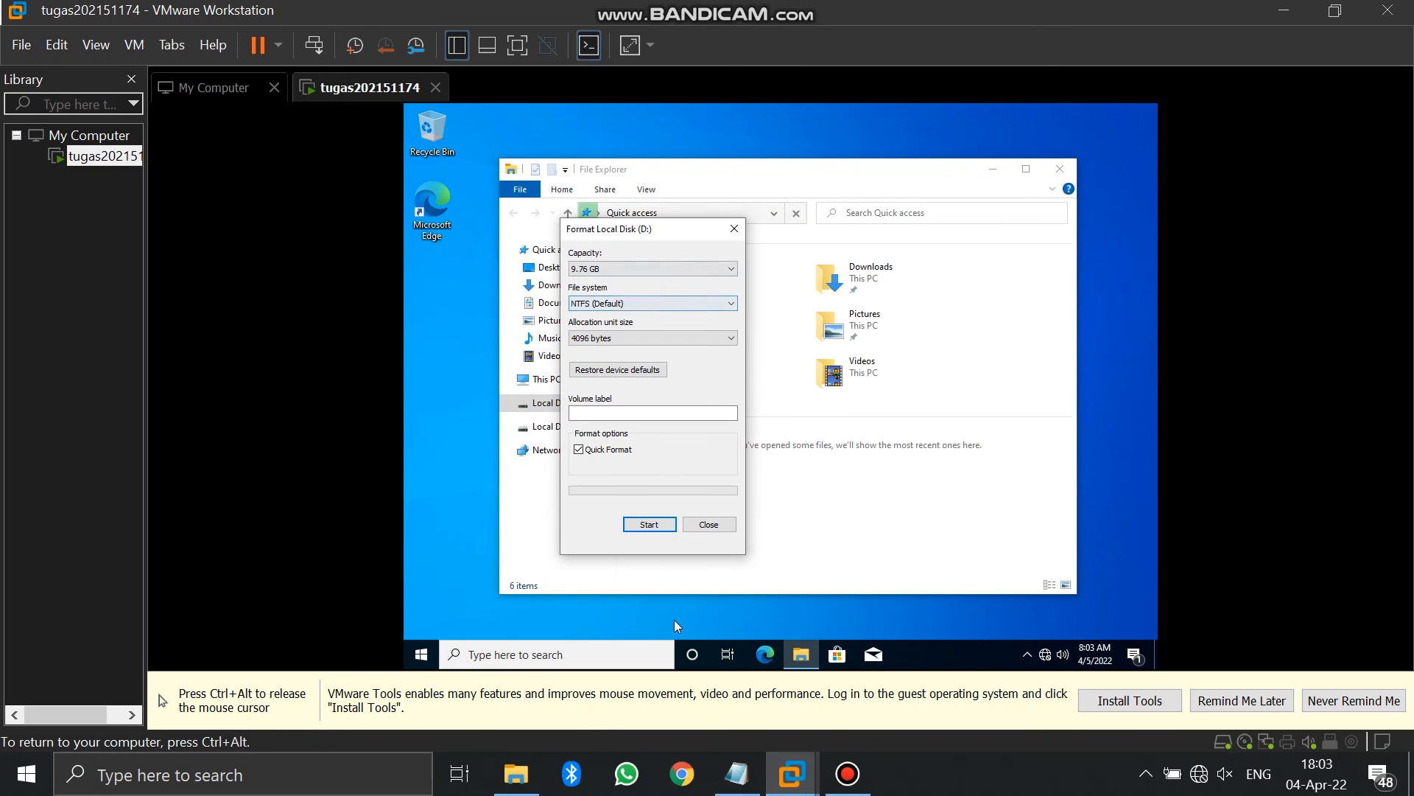
{"action": "left_click", "coordinate": [650, 525]}
{"action": "left_click", "coordinate": [815, 381]}
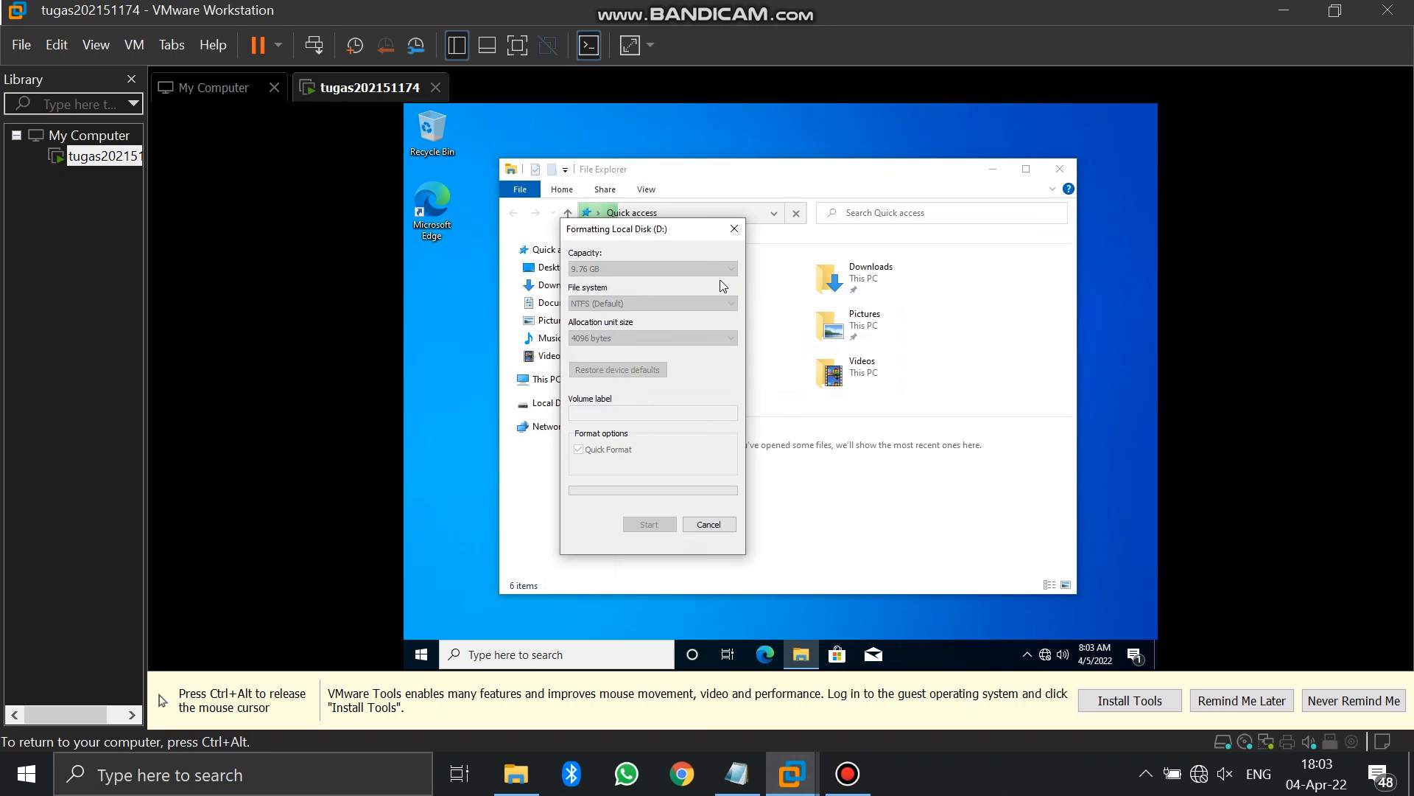
{"action": "left_click", "coordinate": [873, 378]}
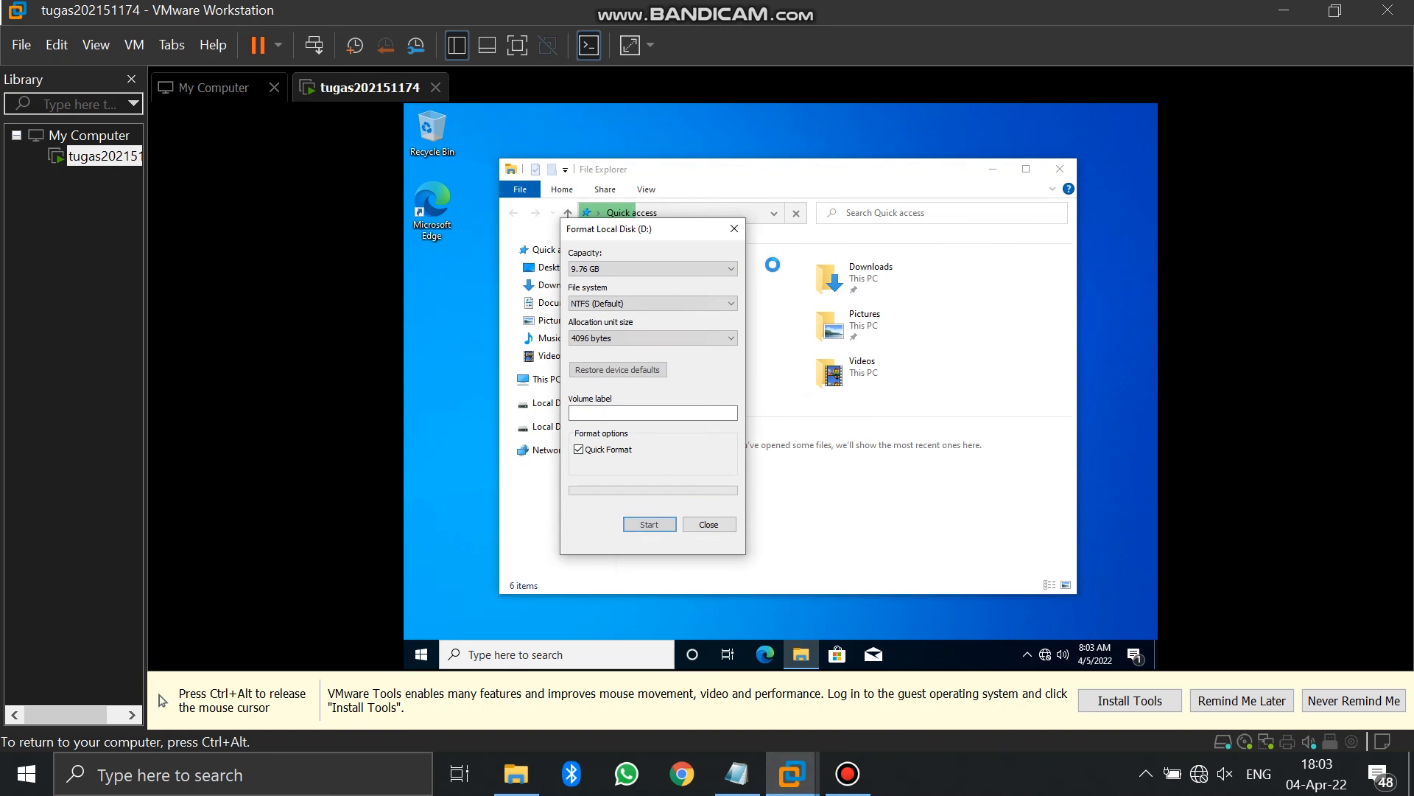
{"action": "left_click", "coordinate": [734, 229]}
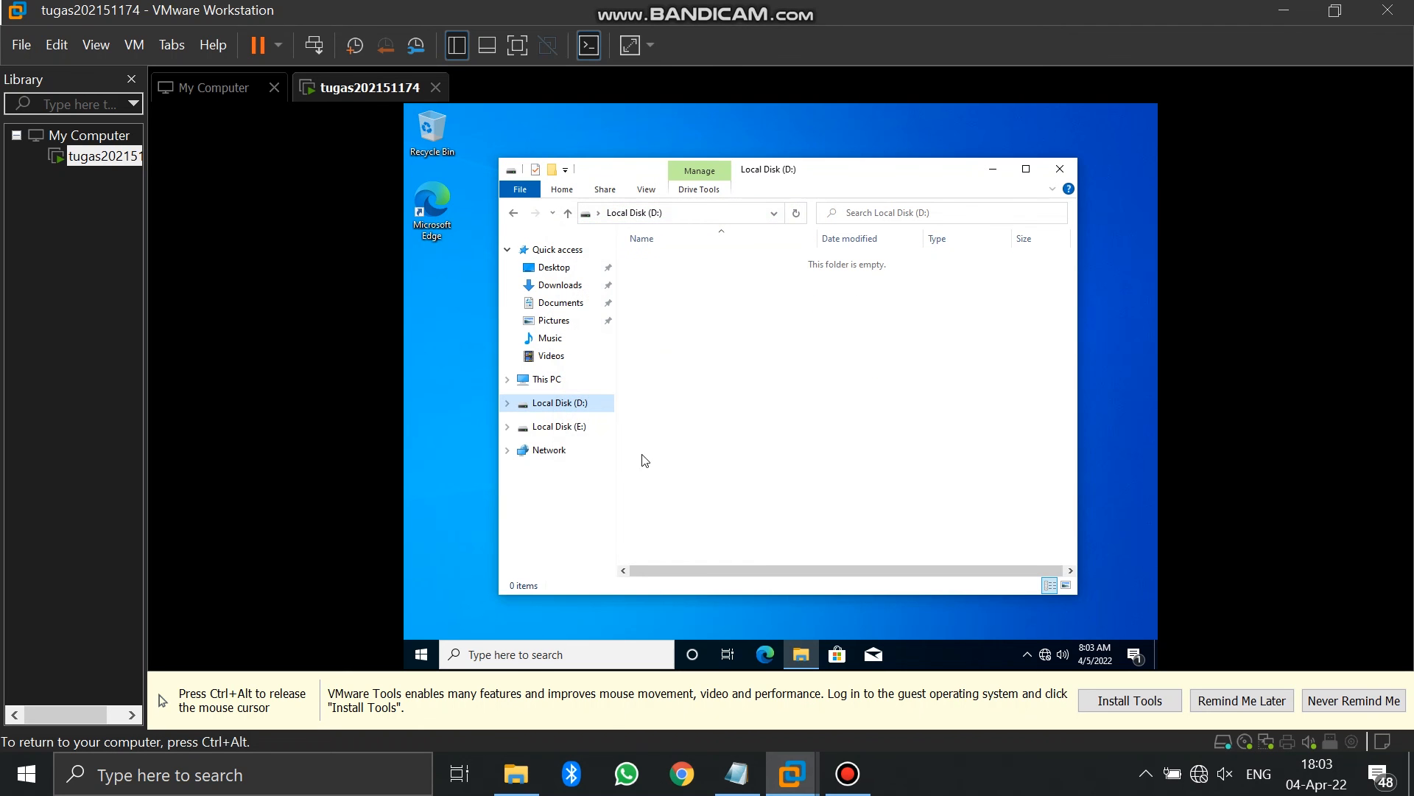
Format drive E: as NTFS
{"action": "left_click", "coordinate": [582, 426]}
{"action": "left_click", "coordinate": [803, 393]}
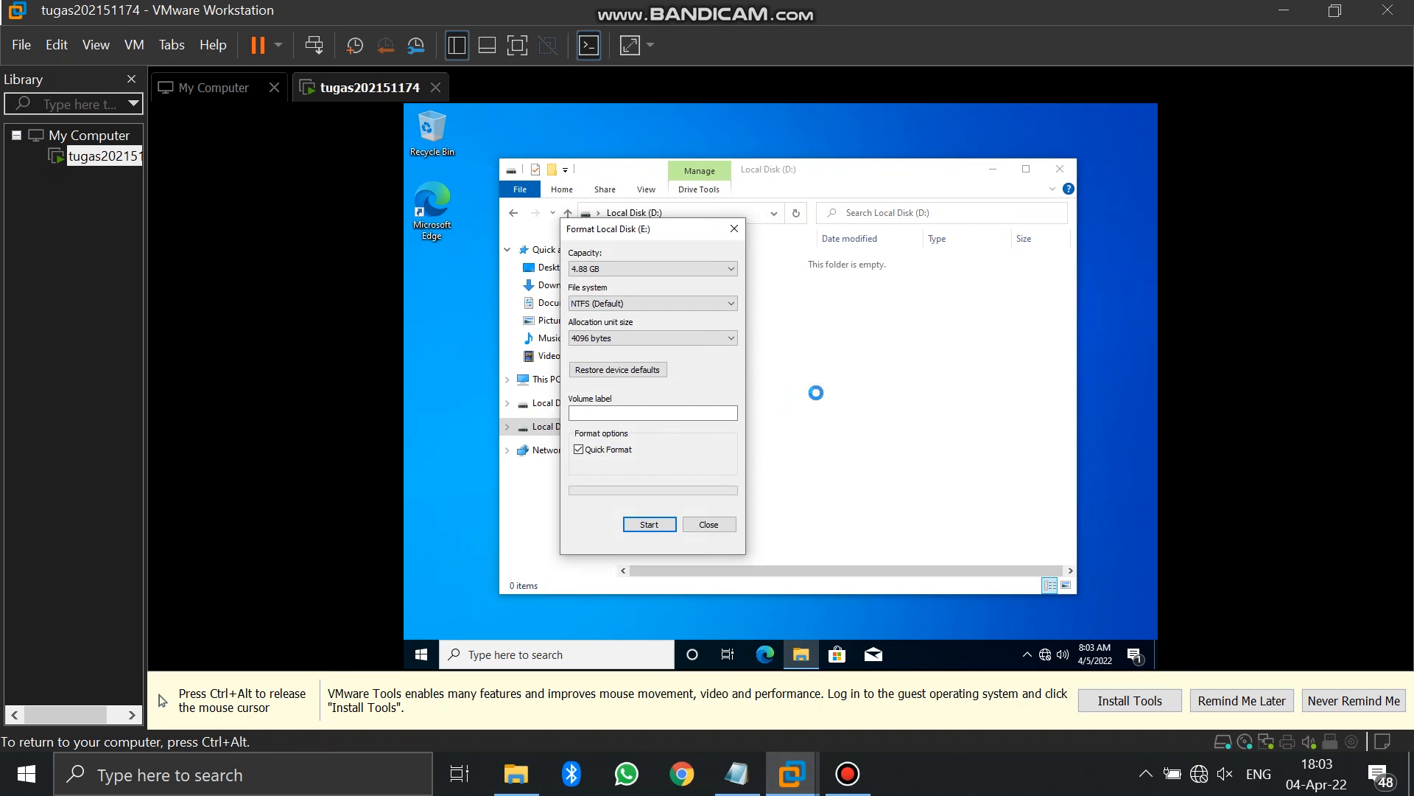
{"action": "left_click", "coordinate": [657, 520]}
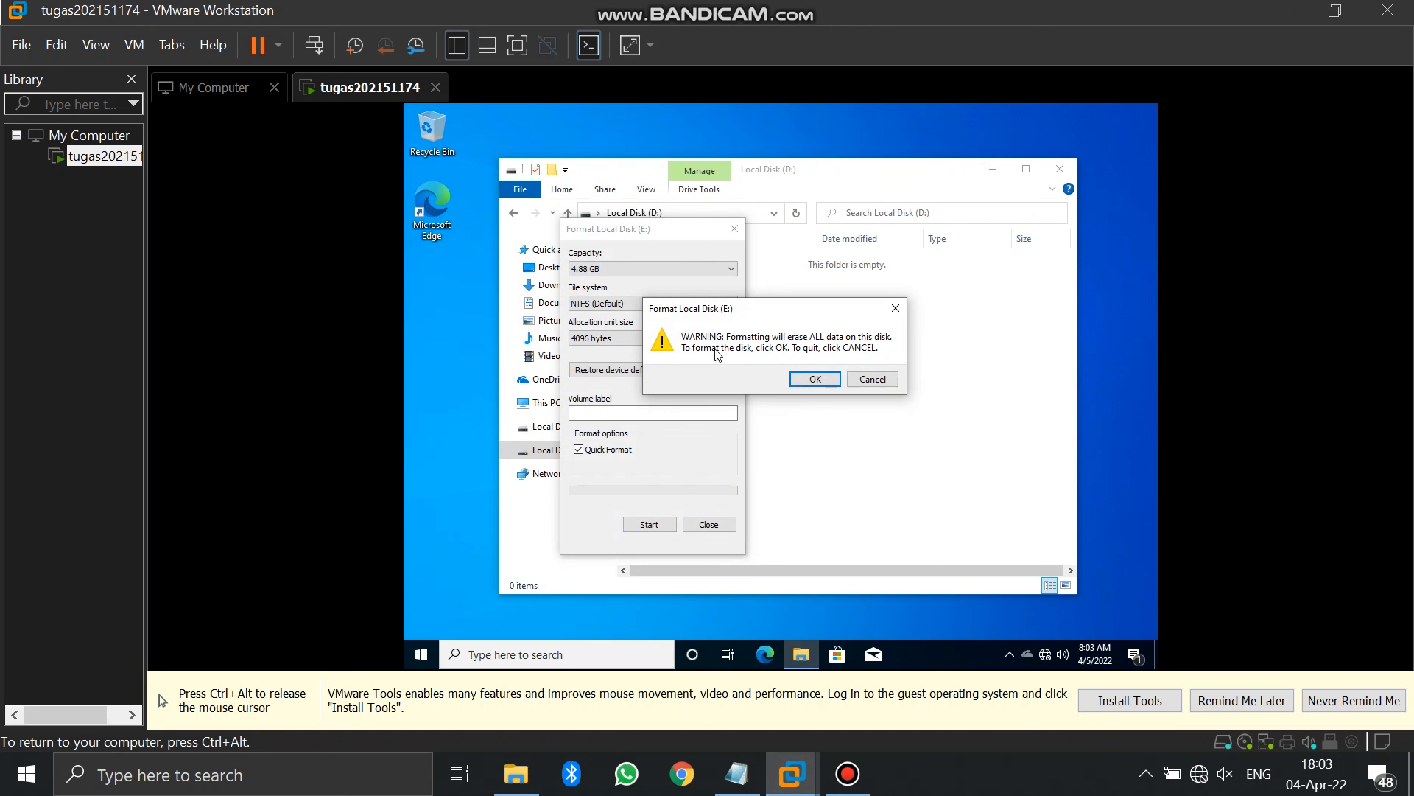
{"action": "left_click", "coordinate": [803, 376]}
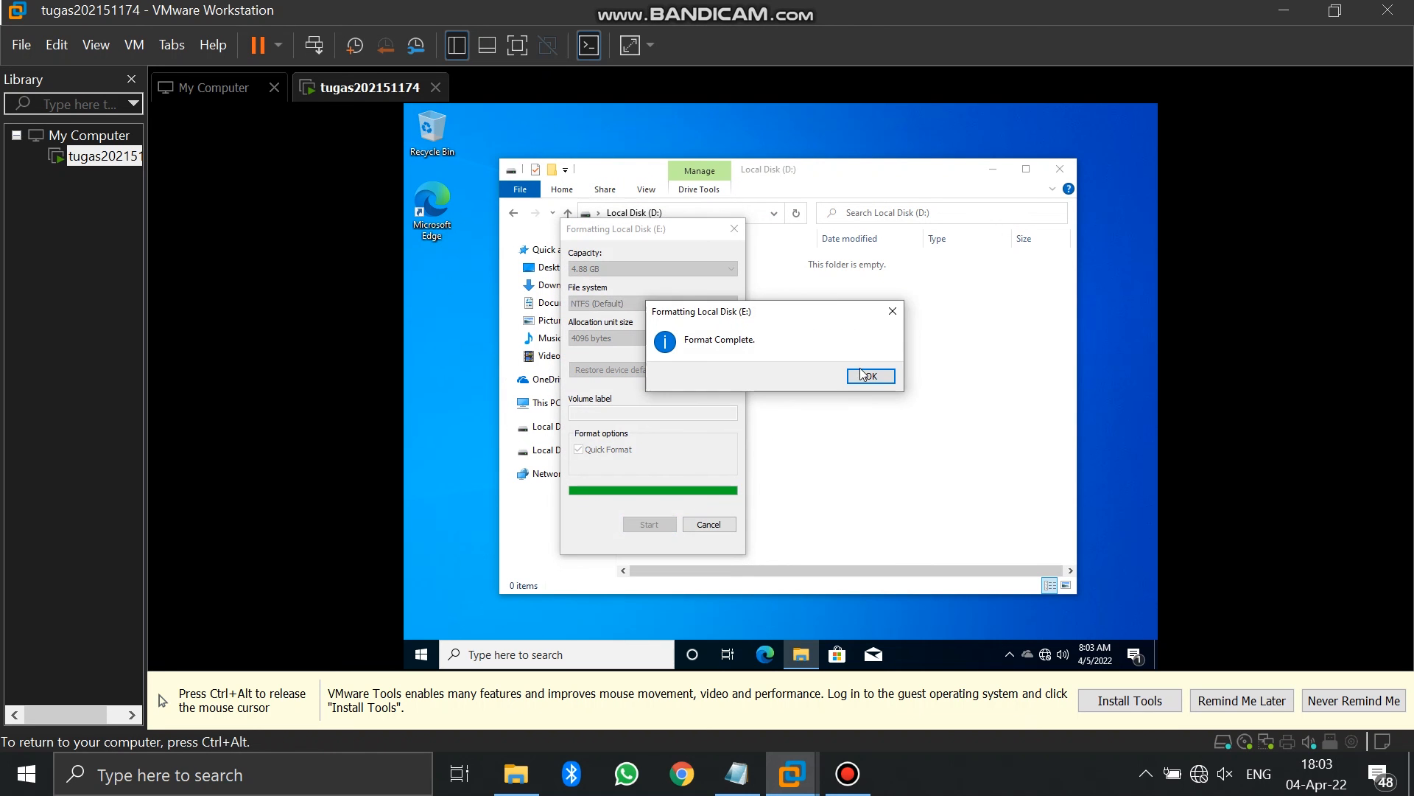
{"action": "left_click", "coordinate": [863, 374]}
{"action": "left_click", "coordinate": [734, 228]}
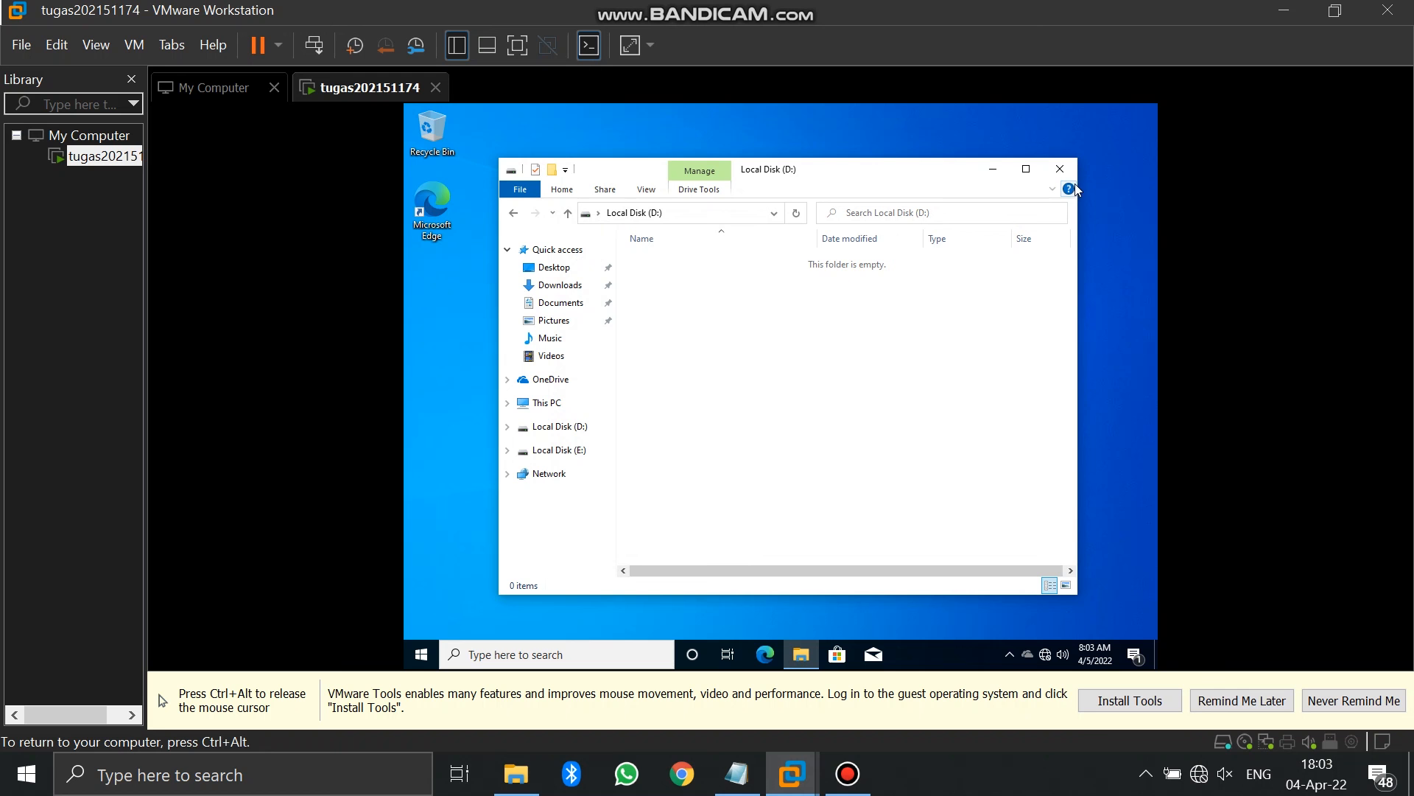
Check that drives D: and E: both show NTFS in Properties, then close File Explorer
{"action": "left_click", "coordinate": [582, 429]}
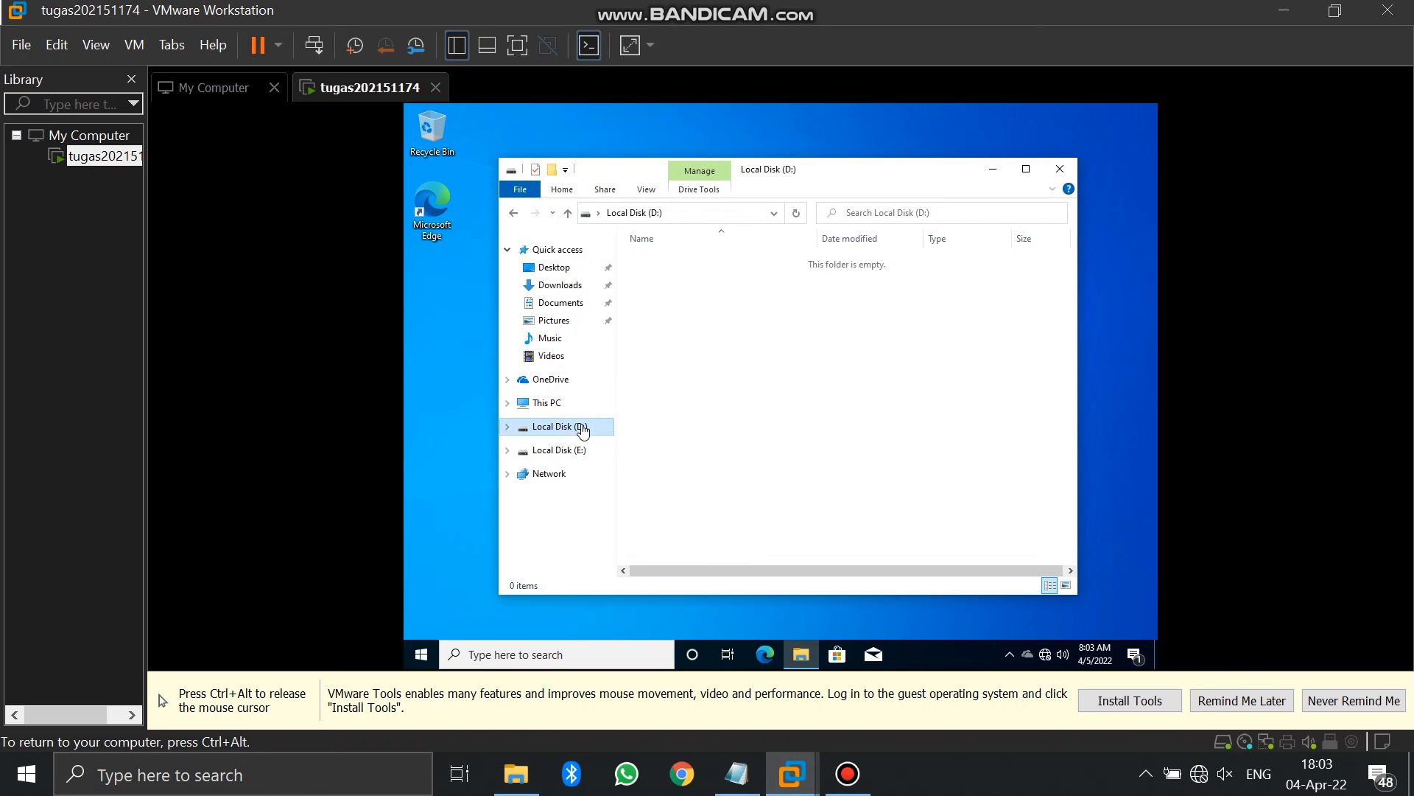
{"action": "right_click", "coordinate": [582, 428]}
{"action": "left_click", "coordinate": [606, 412]}
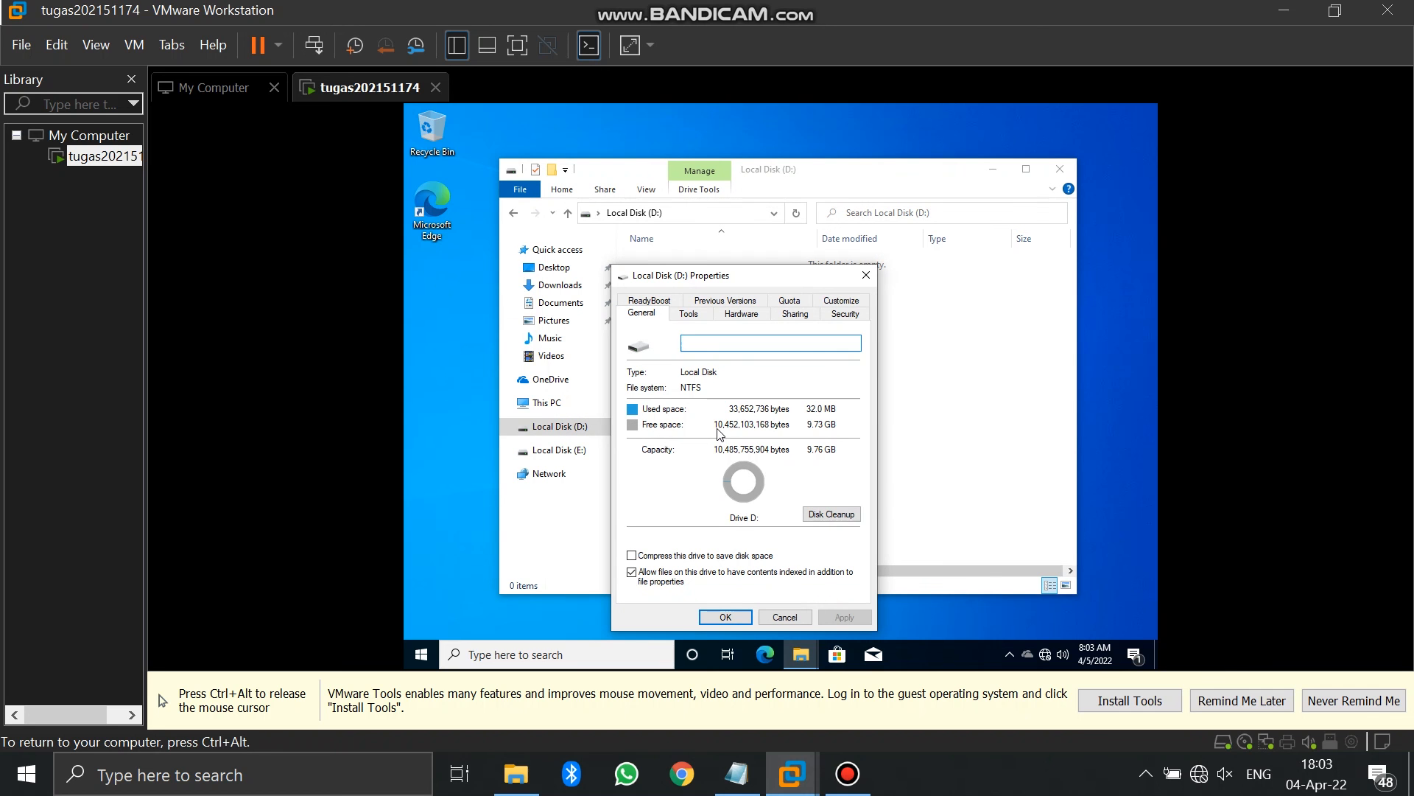
{"action": "left_click", "coordinate": [867, 275]}
{"action": "left_click", "coordinate": [586, 455]}
{"action": "right_click", "coordinate": [587, 460]}
{"action": "left_click", "coordinate": [608, 442]}
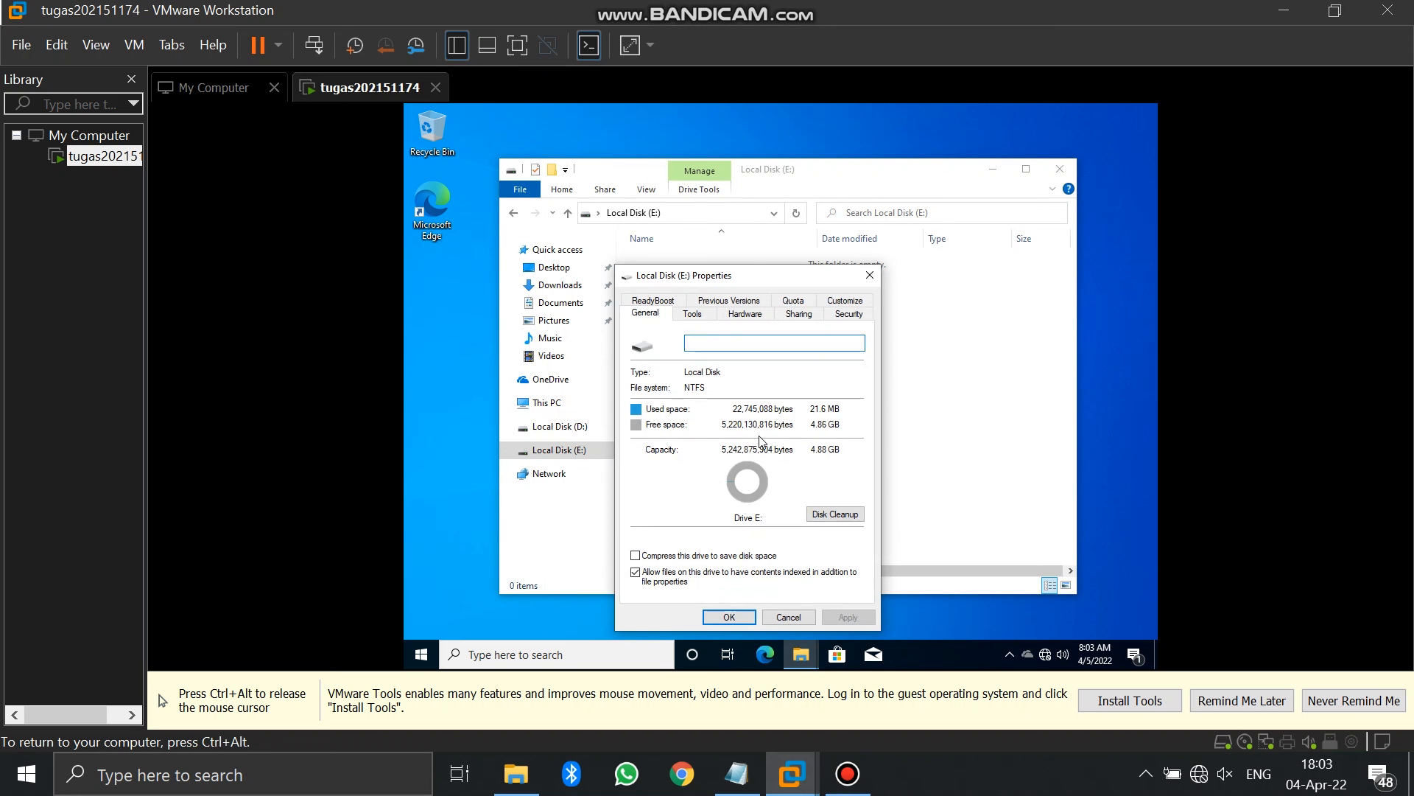
{"action": "left_click", "coordinate": [870, 275]}
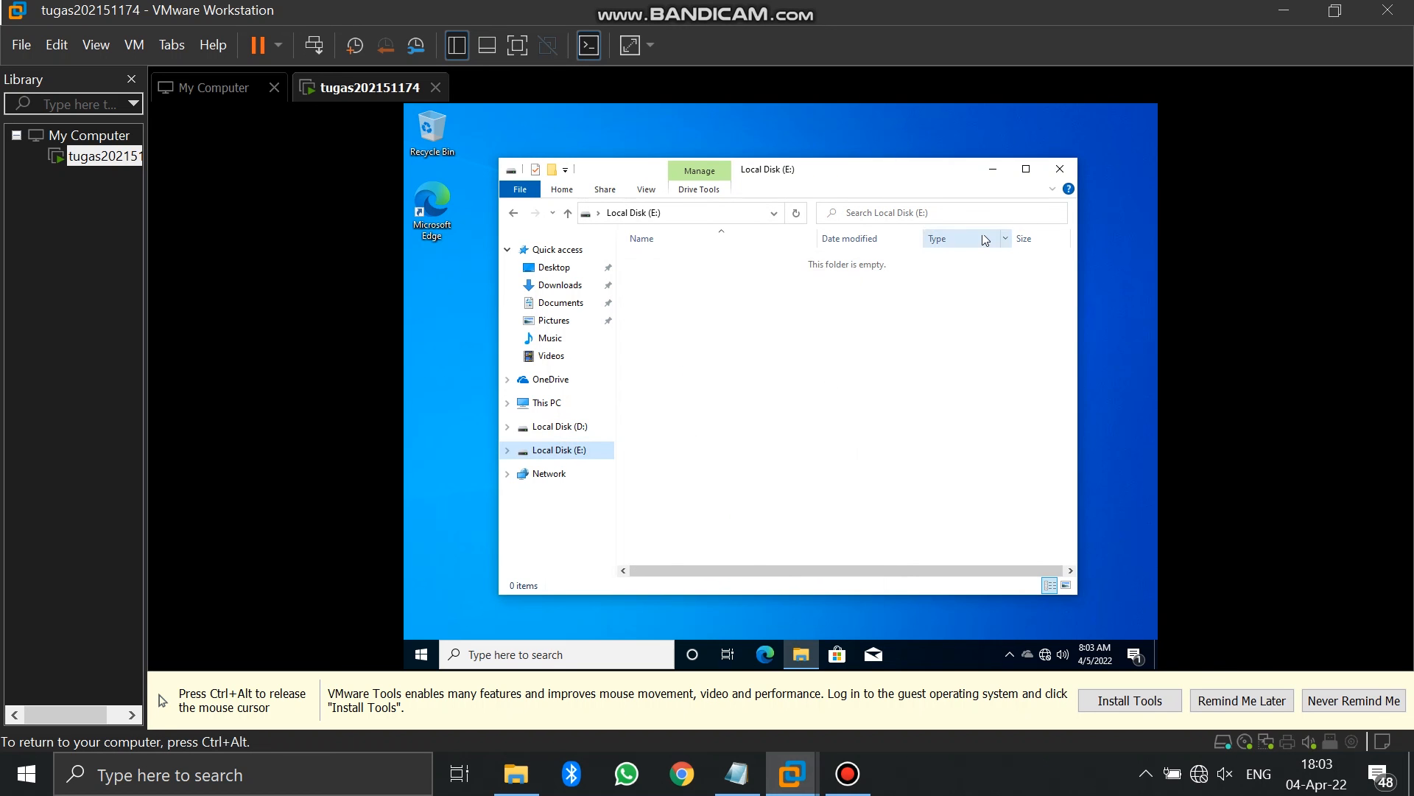
{"action": "left_click", "coordinate": [1067, 170]}
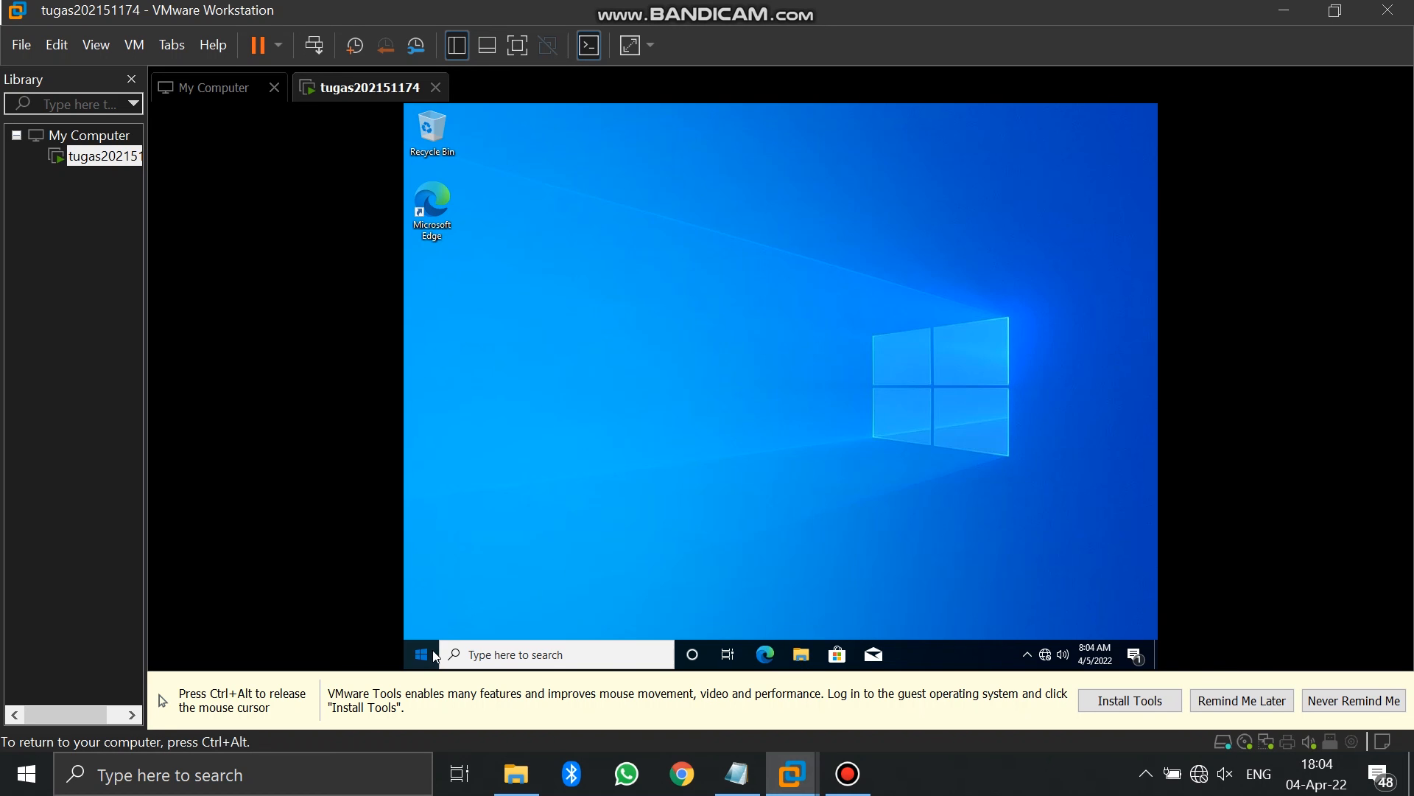
Shut down the Windows 10 guest from the Start menu's power options
{"action": "left_click", "coordinate": [420, 654]}
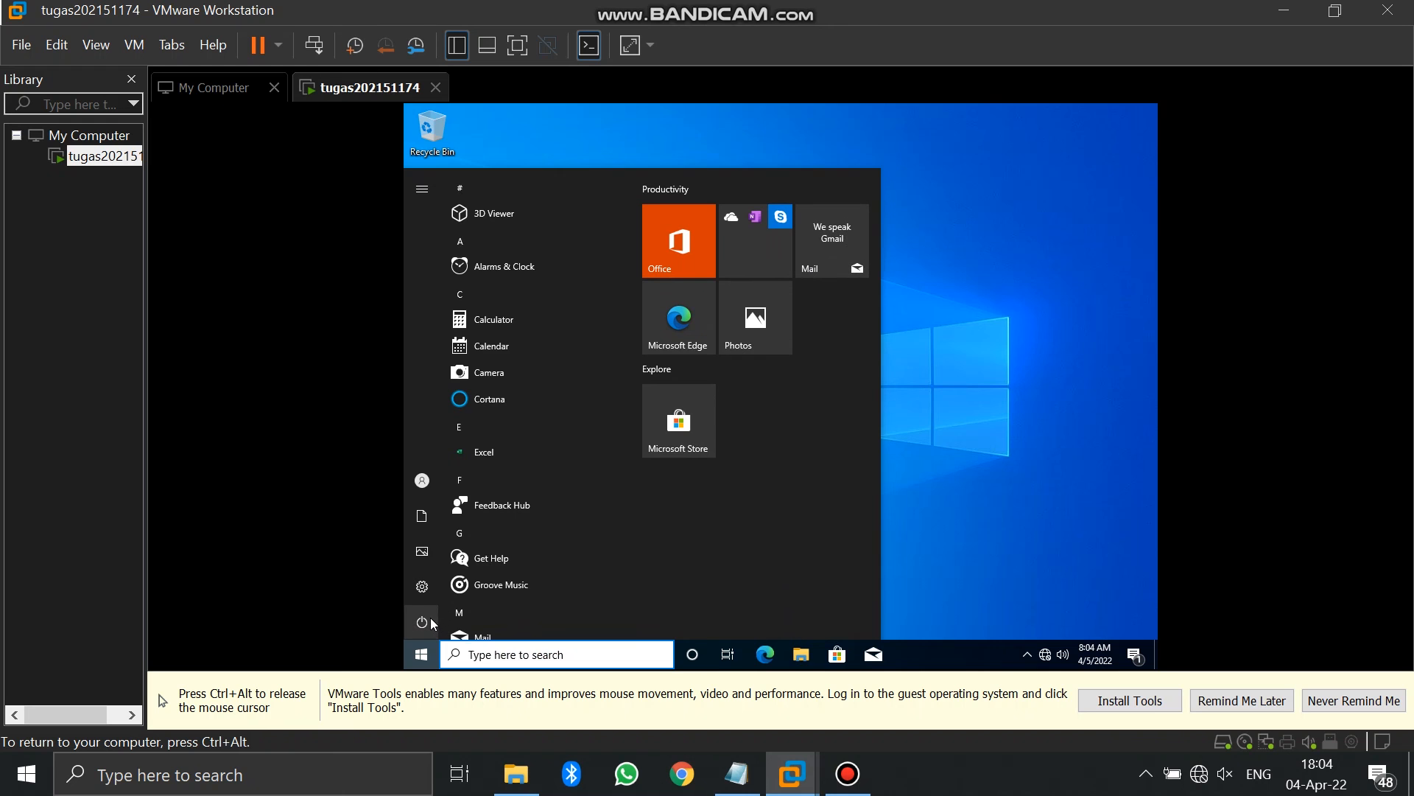
{"action": "left_click", "coordinate": [442, 621]}
{"action": "left_click", "coordinate": [456, 563]}
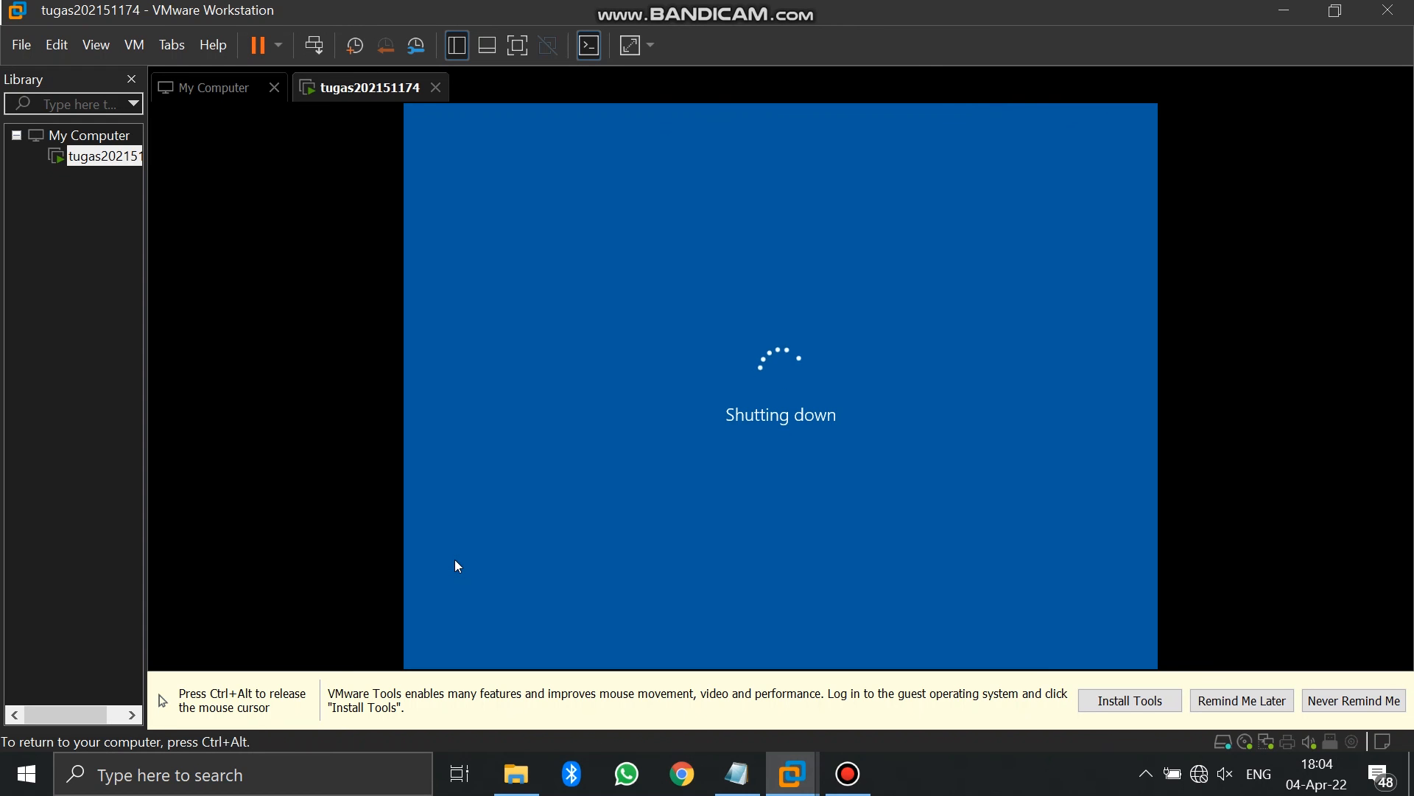